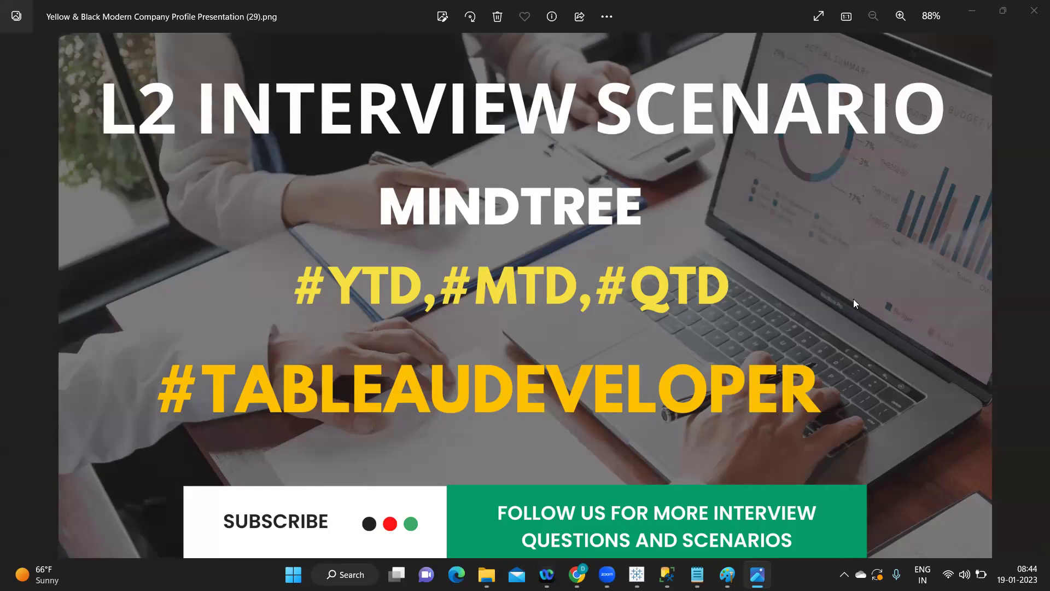
- Bring up the mtd workbook and add a new blank worksheet after Sheet 2
{"action": "mouse_move", "coordinate": [637, 575]}
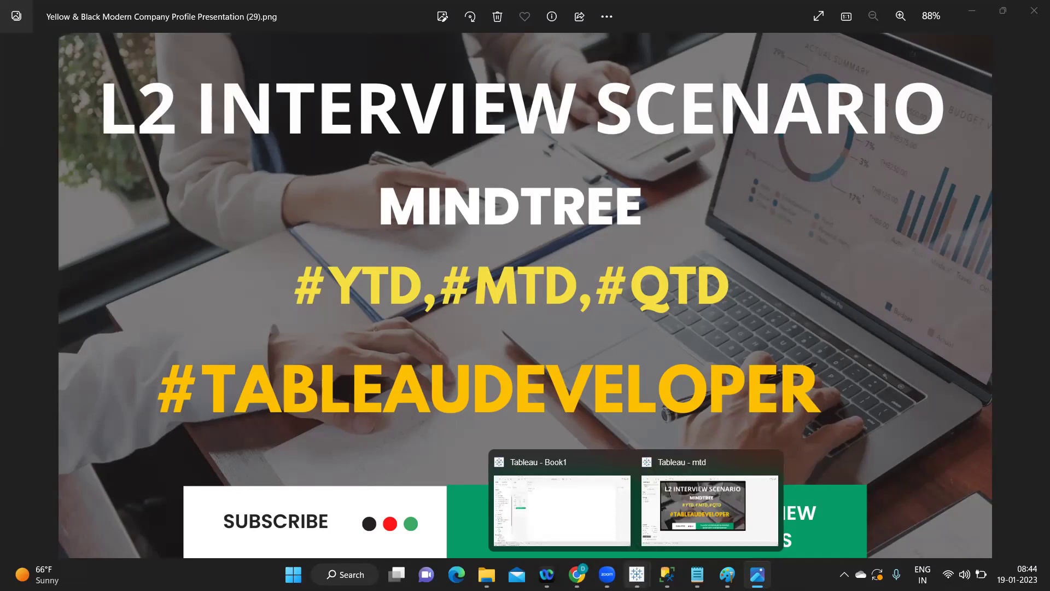
{"action": "left_click", "coordinate": [703, 500]}
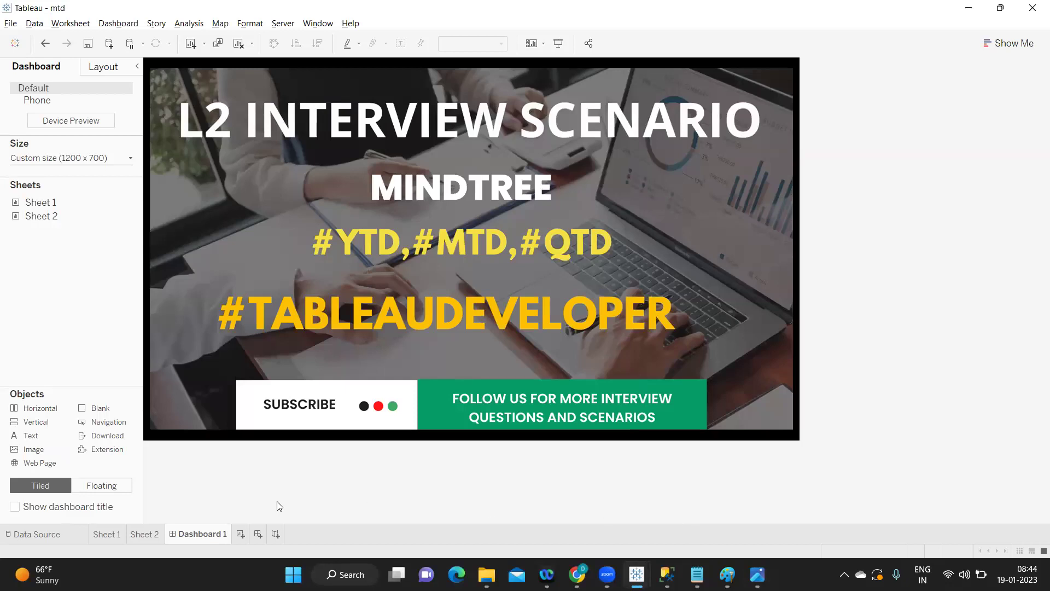
{"action": "left_click", "coordinate": [142, 534]}
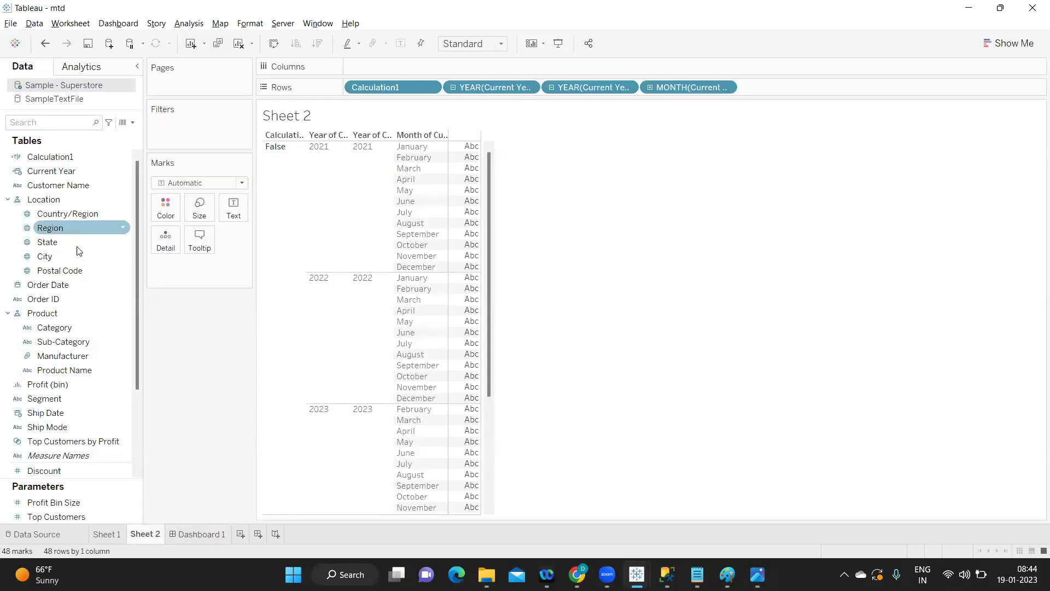
{"action": "left_click", "coordinate": [241, 534]}
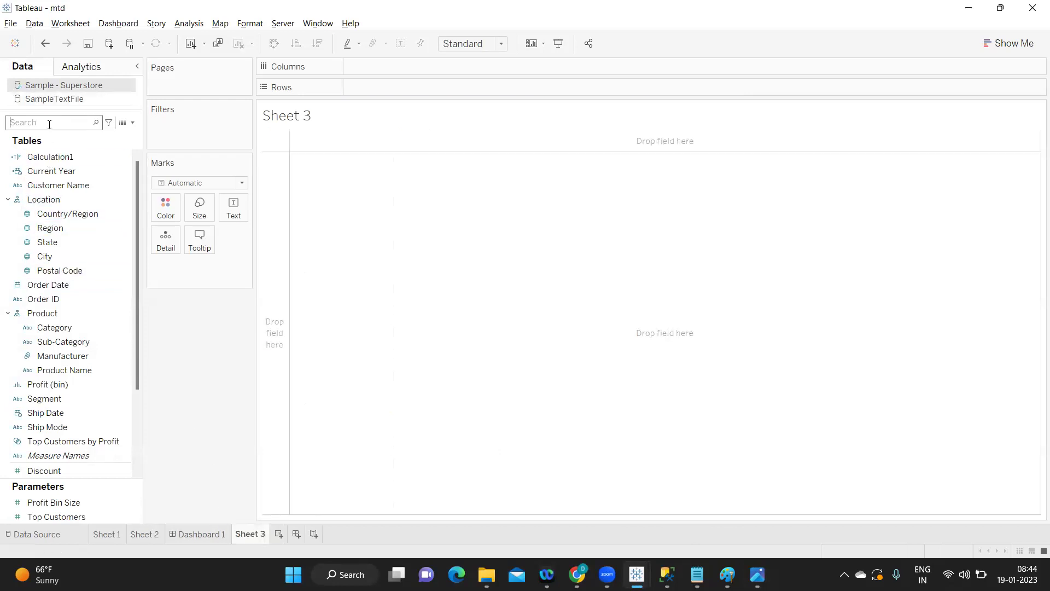
- Put YEAR(Order Date) and YEAR(Current Year) on Rows, then open the Current Year field's options
{"action": "type", "text": "or"}
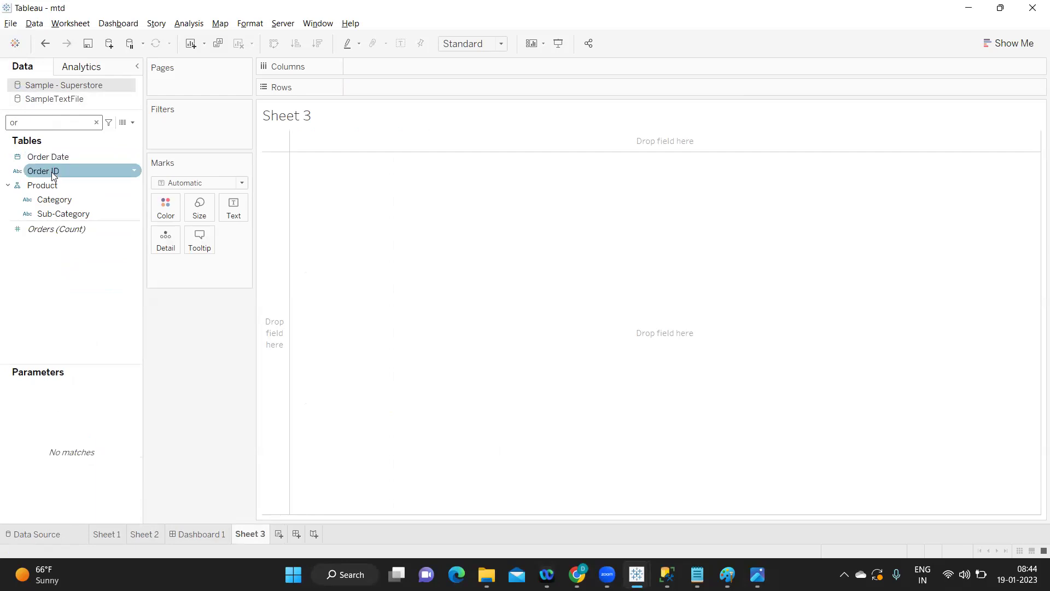
{"action": "left_click_drag", "start_coordinate": [57, 154], "coordinate": [377, 85]}
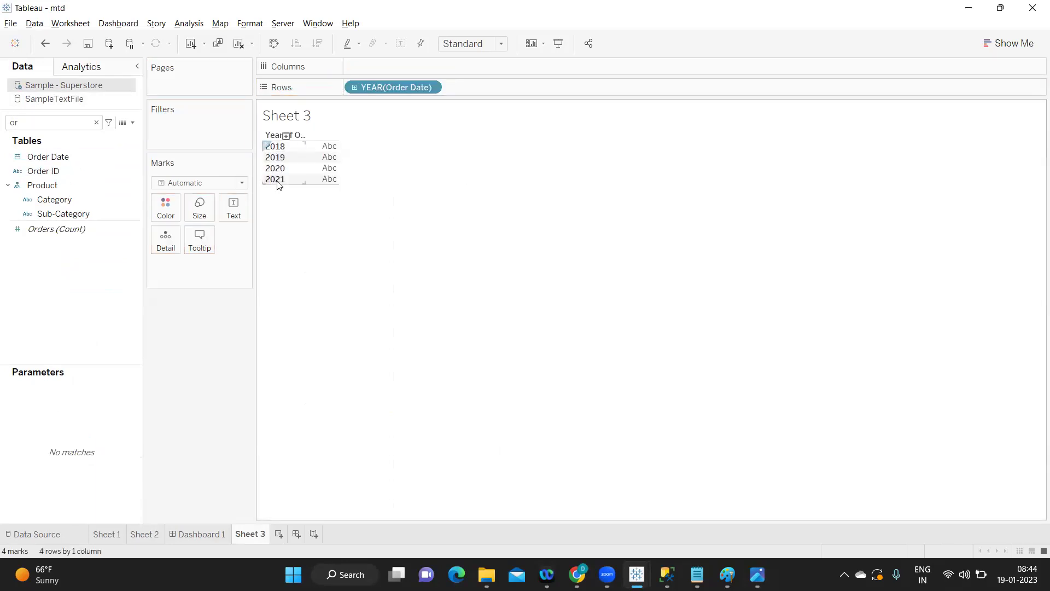
{"action": "left_click", "coordinate": [96, 123]}
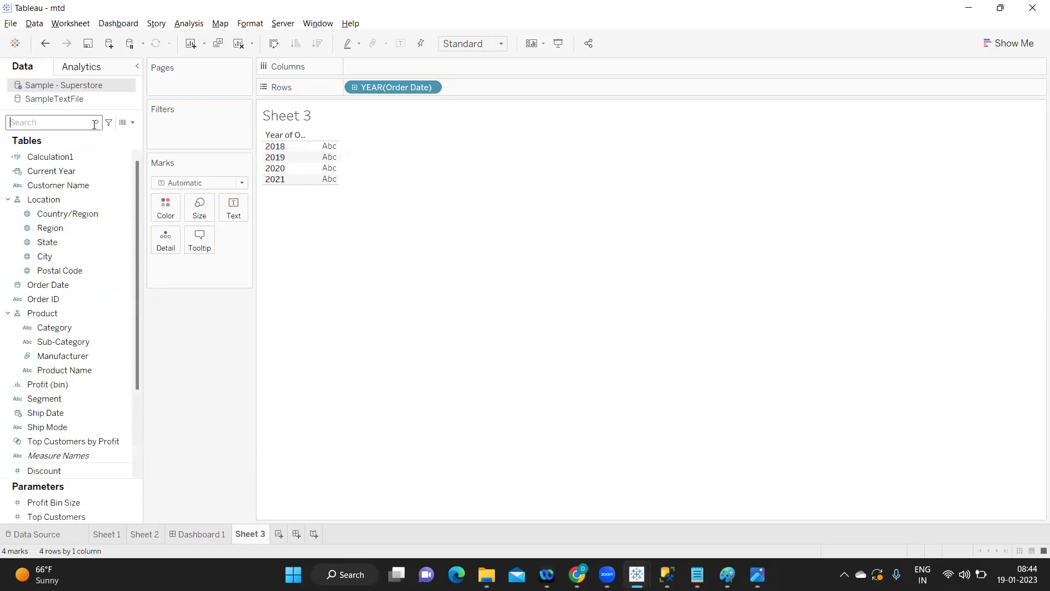
{"action": "left_click_drag", "start_coordinate": [75, 170], "coordinate": [506, 84]}
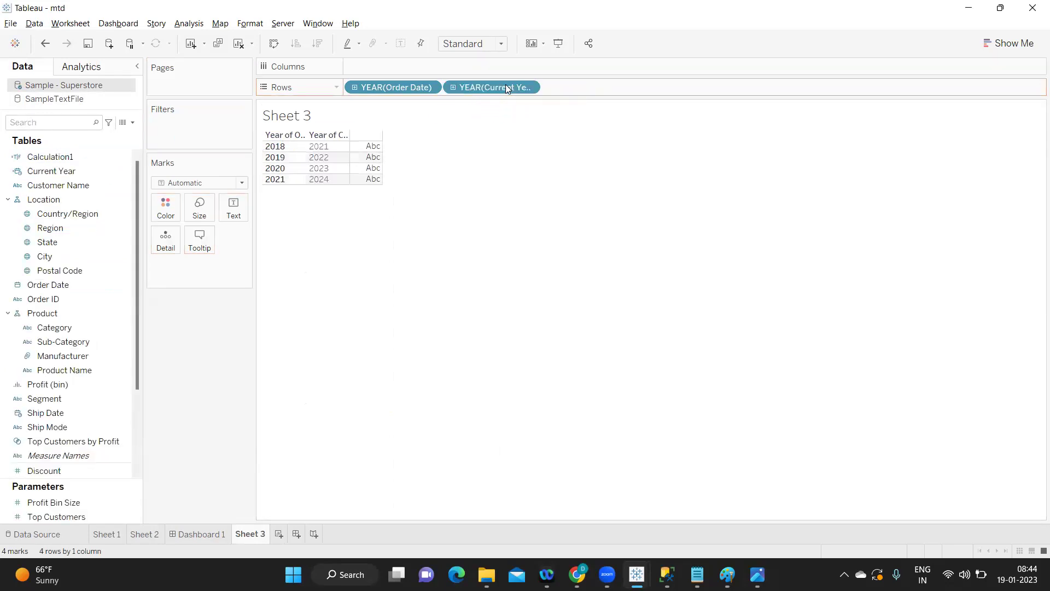
{"action": "left_click", "coordinate": [117, 171]}
{"action": "left_click", "coordinate": [159, 236]}
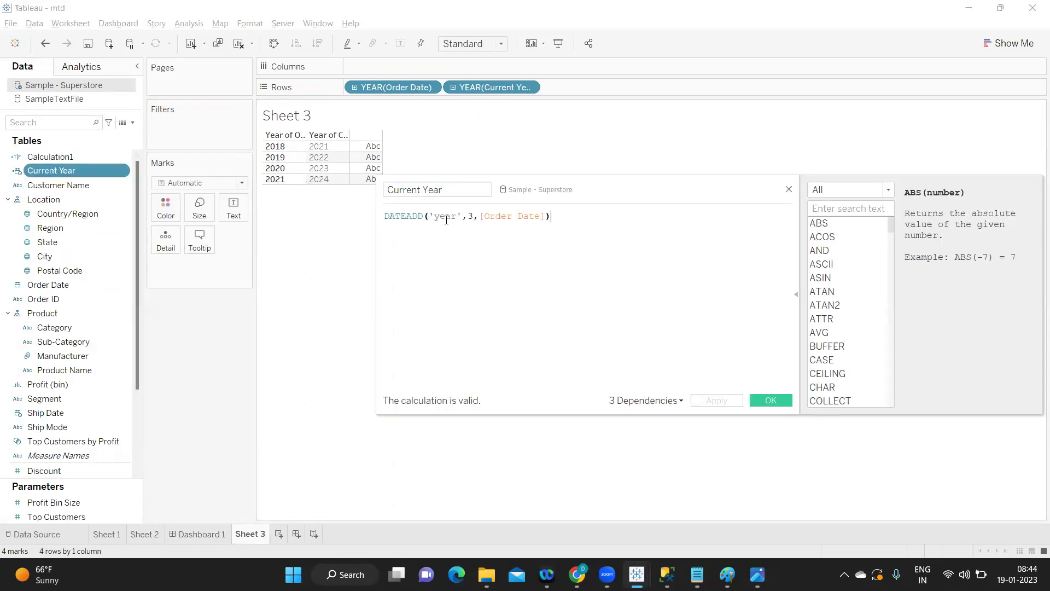
{"action": "double_click", "coordinate": [472, 217]}
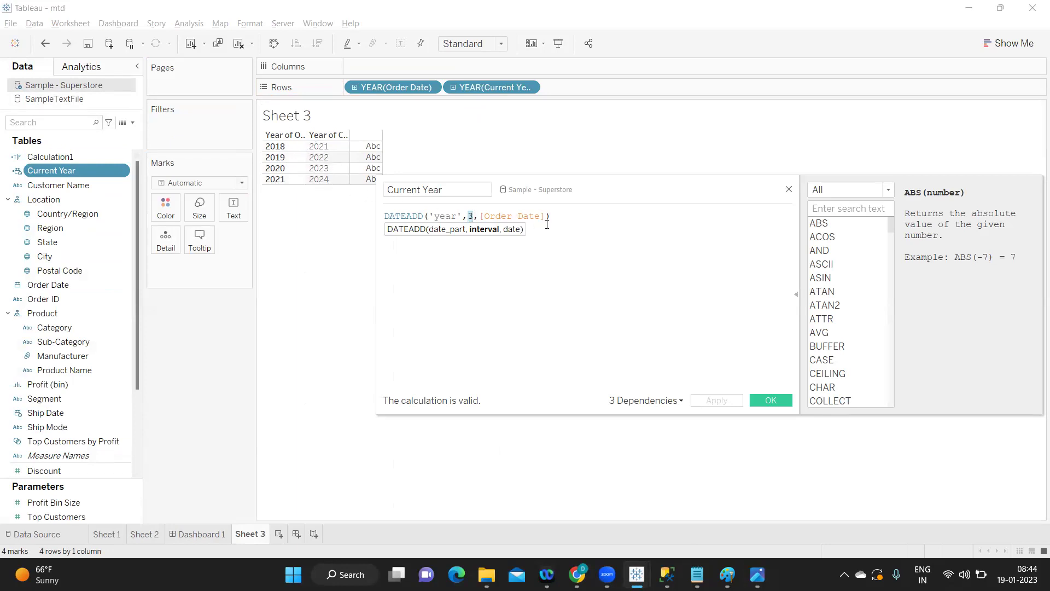
{"action": "left_click", "coordinate": [572, 214]}
{"action": "left_click", "coordinate": [383, 219], "text": "shift"}
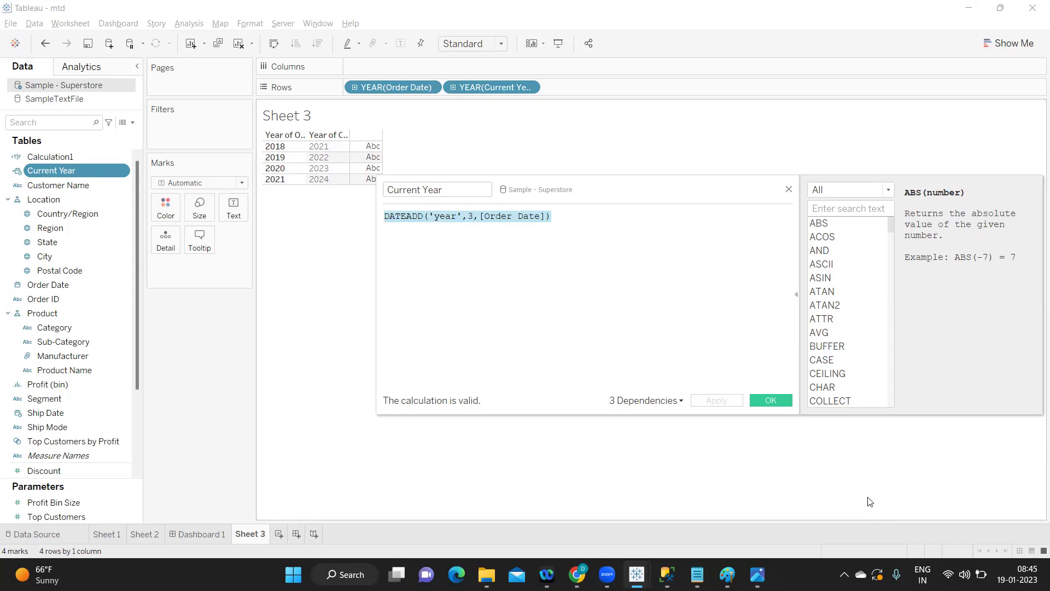
{"action": "left_click", "coordinate": [549, 278]}
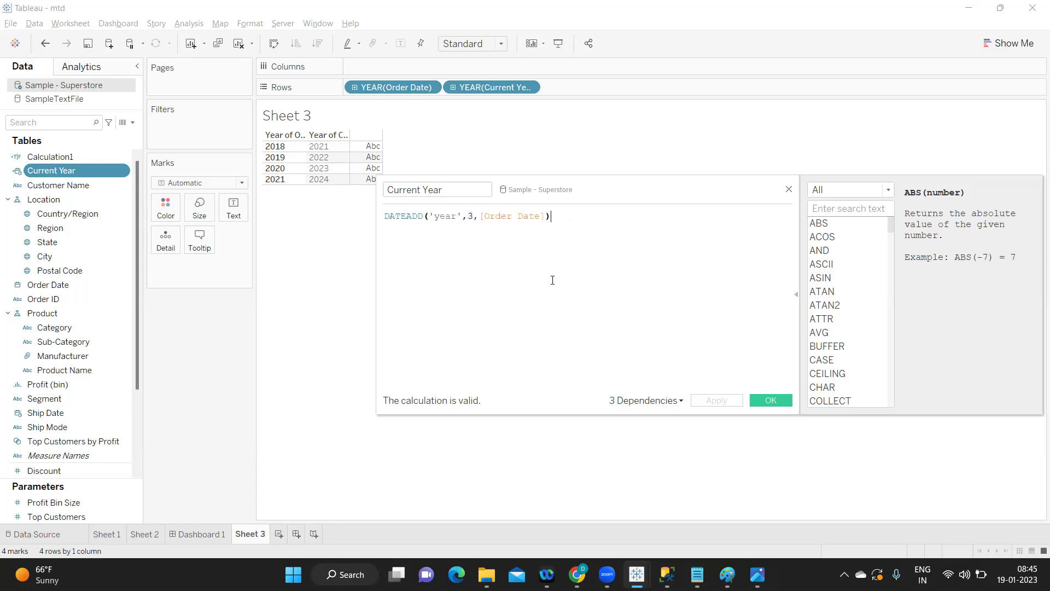
{"action": "left_click", "coordinate": [785, 404]}
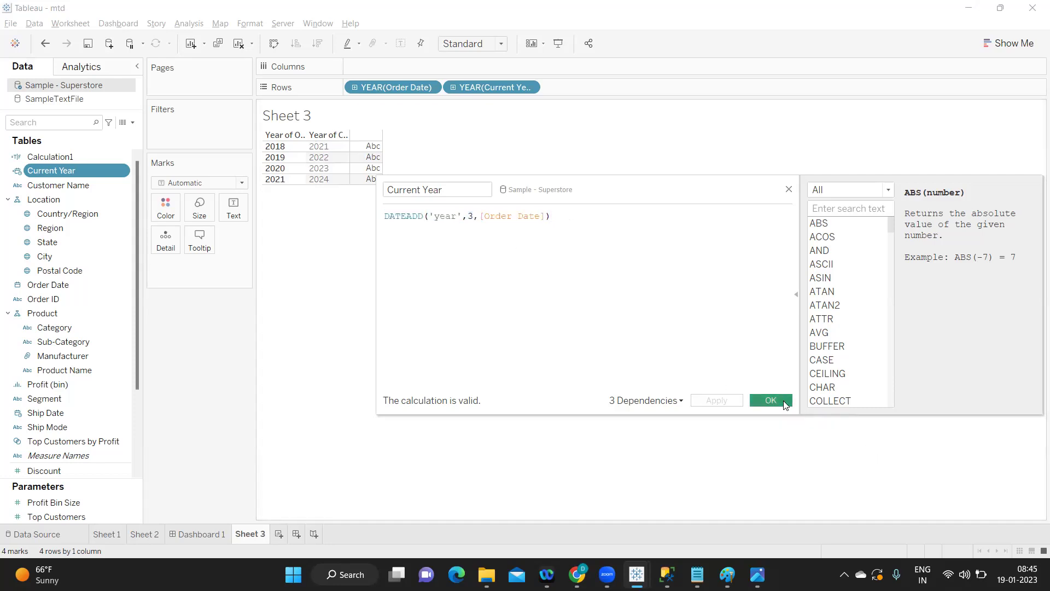
{"action": "right_click", "coordinate": [122, 159]}
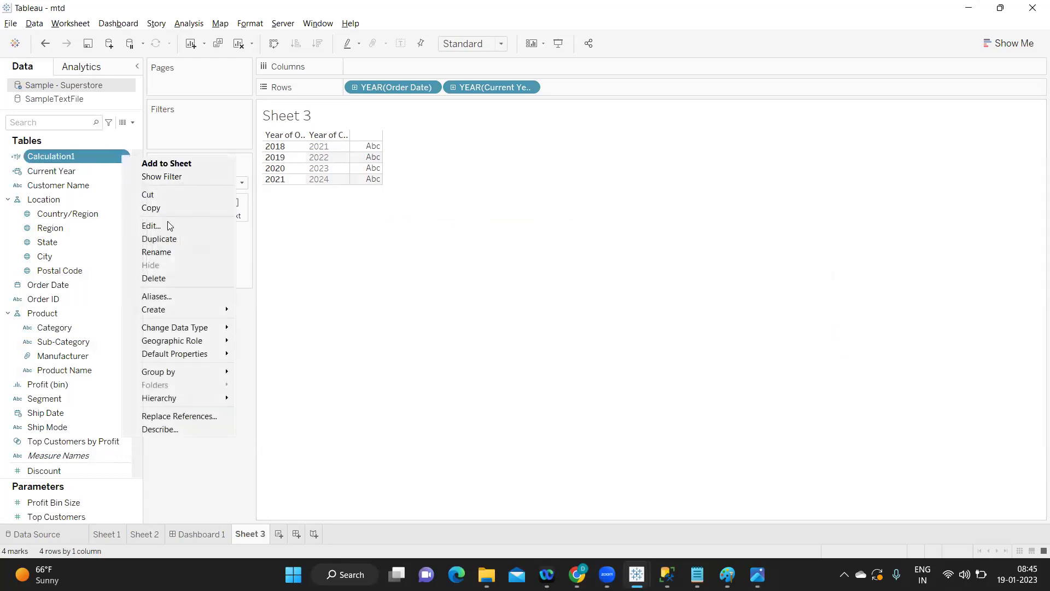
{"action": "left_click", "coordinate": [169, 224]}
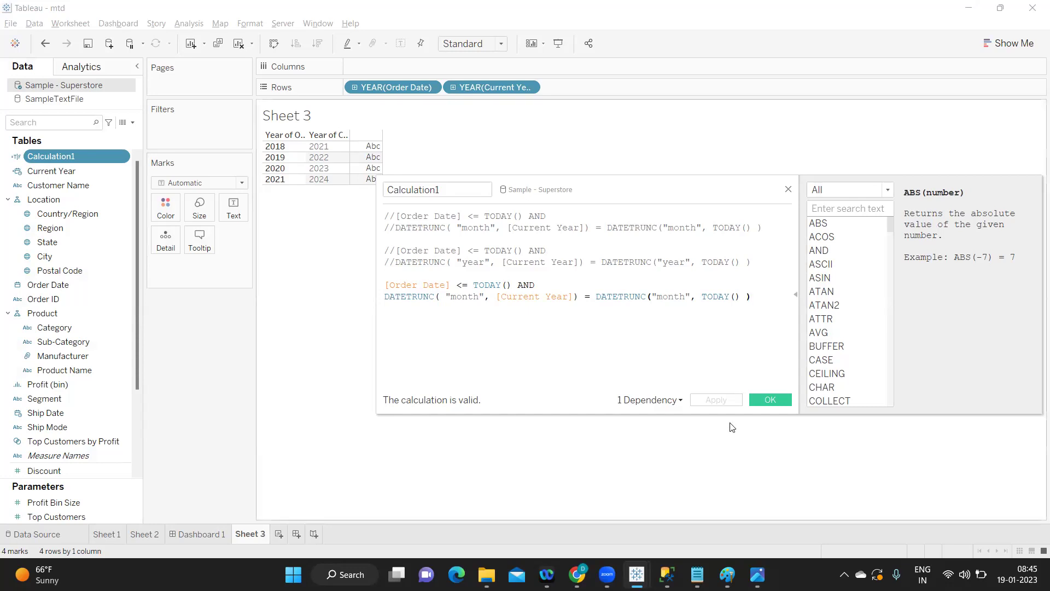
- Close the Calculation1 editor and remove the MONTH and duplicate YEAR(Current Year) pills from Sheet 2's Rows
{"action": "left_click", "coordinate": [759, 395]}
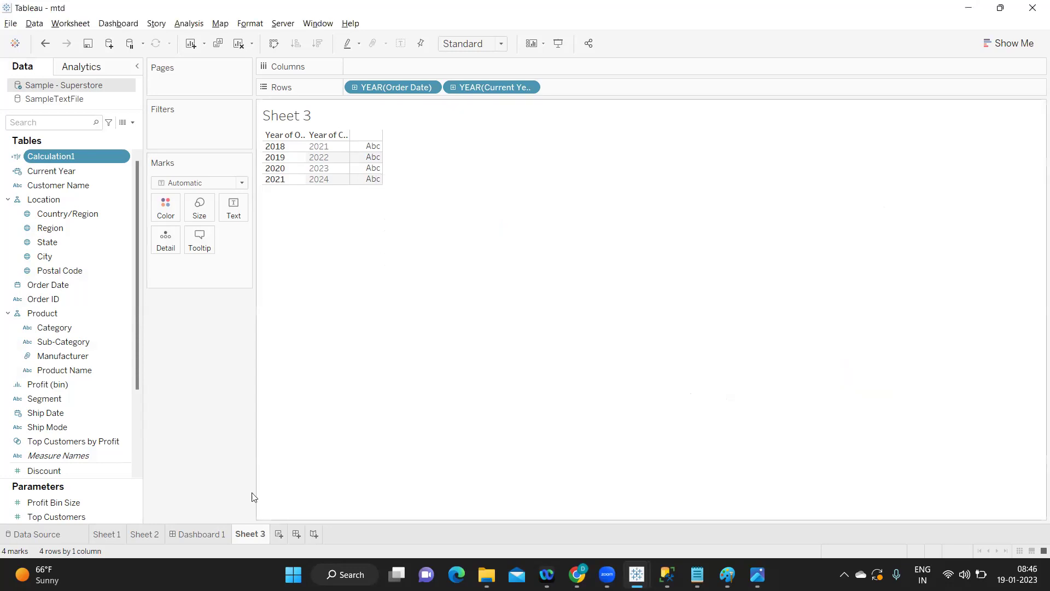
{"action": "left_click", "coordinate": [130, 533]}
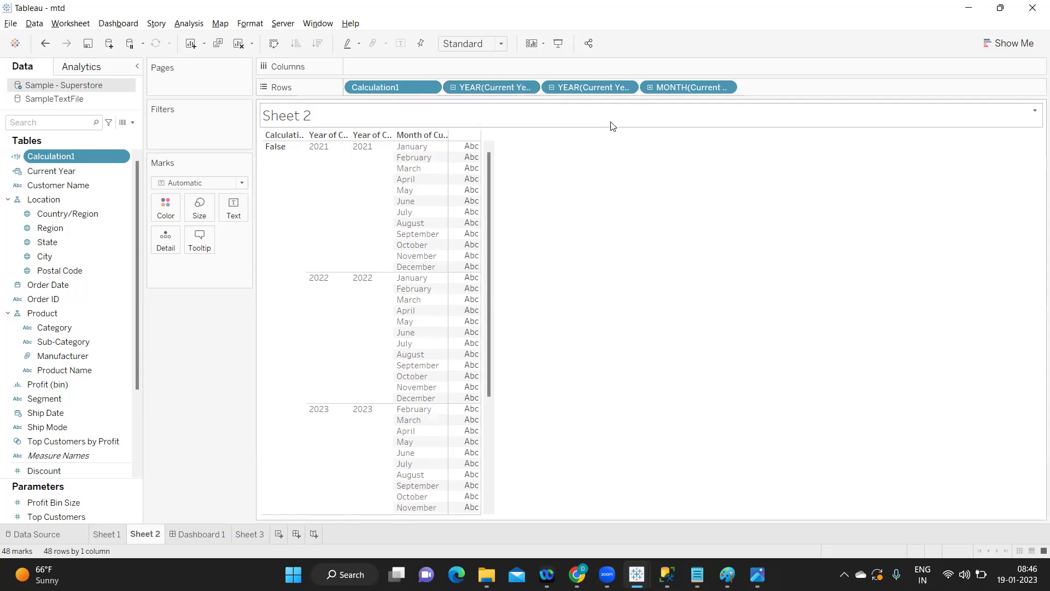
{"action": "left_click_drag", "start_coordinate": [690, 87], "coordinate": [658, 172]}
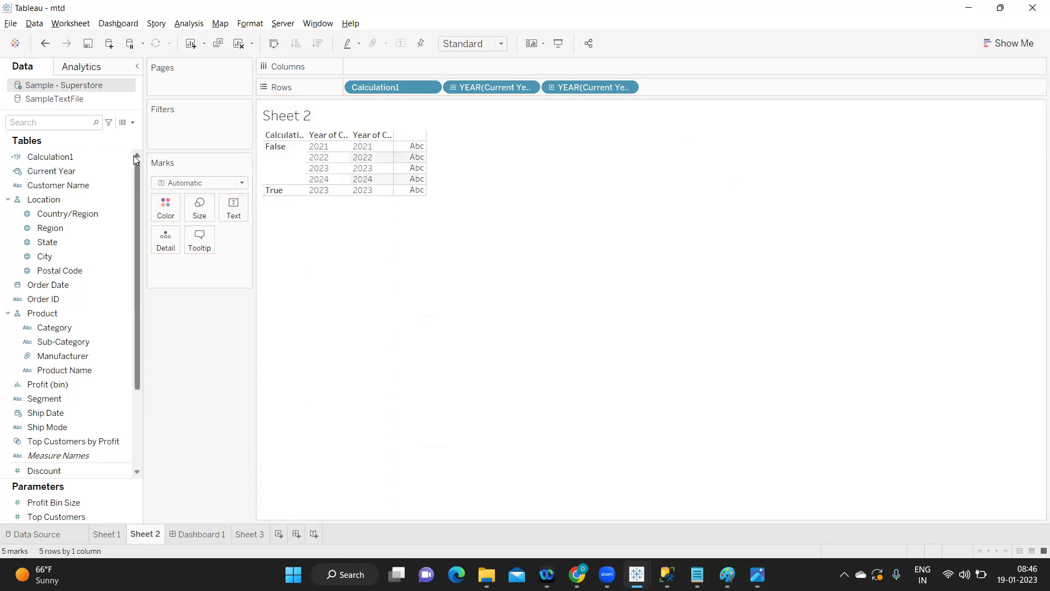
{"action": "left_click_drag", "start_coordinate": [496, 89], "coordinate": [557, 158]}
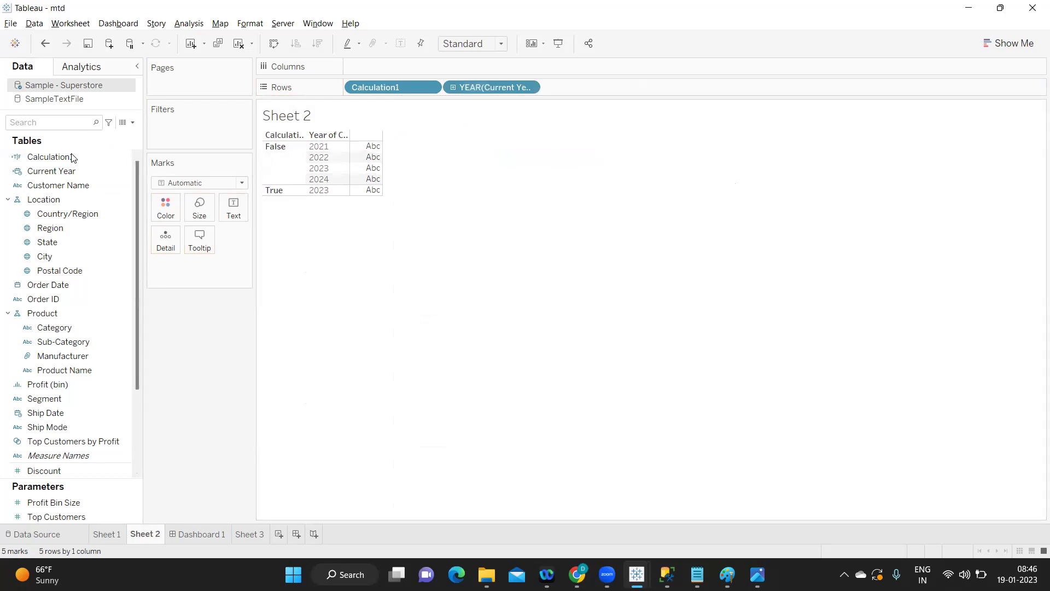
- Open Calculation1's formula and review its [Order Date] <= TODAY() and DATETRUNC month lines
{"action": "right_click", "coordinate": [122, 156]}
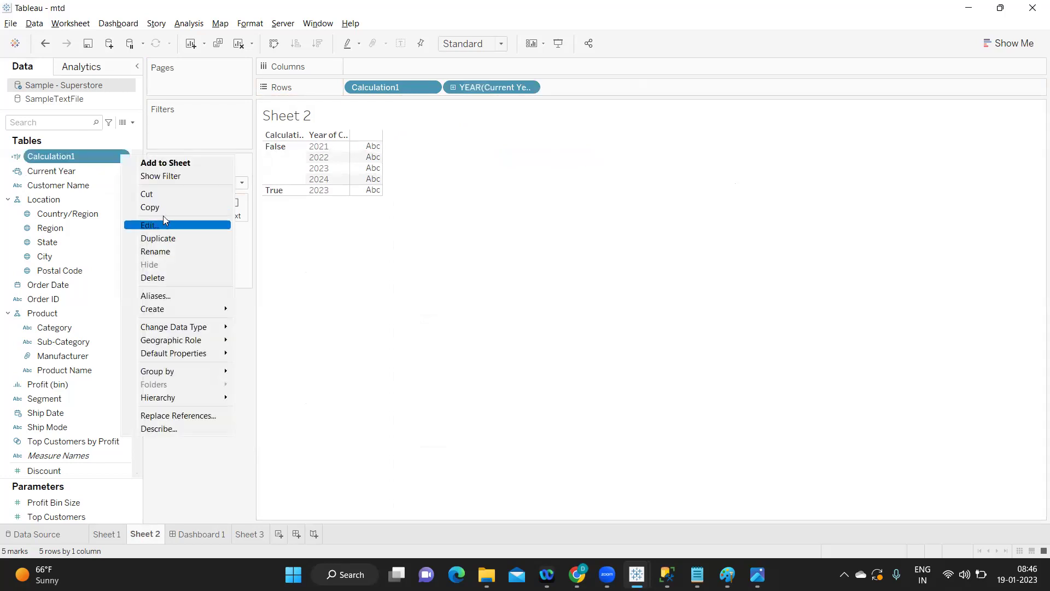
{"action": "left_click", "coordinate": [158, 225]}
{"action": "left_click_drag", "start_coordinate": [548, 182], "coordinate": [689, 133]}
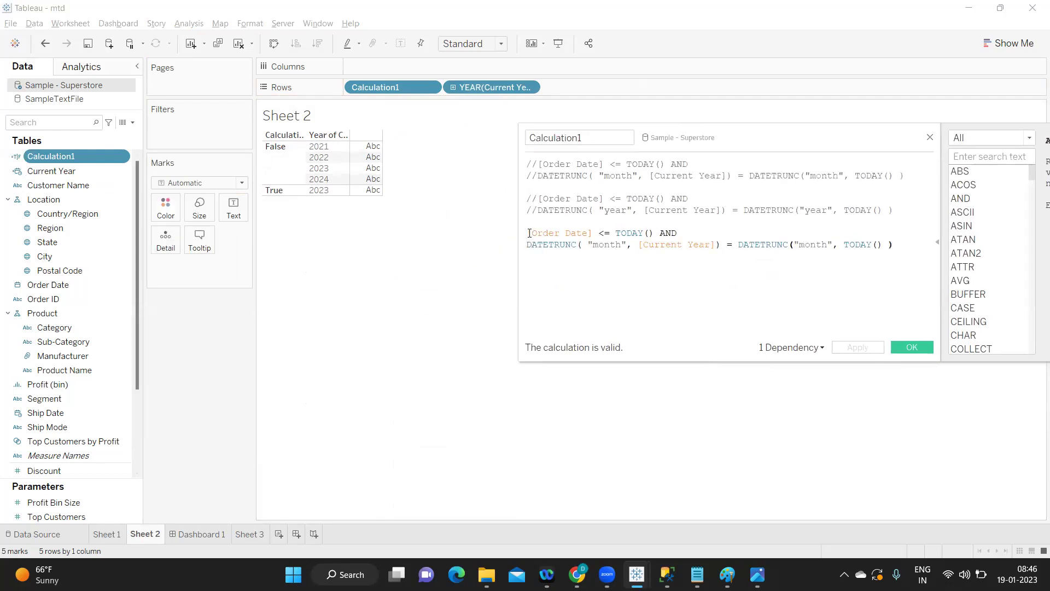
{"action": "left_click_drag", "start_coordinate": [528, 234], "coordinate": [678, 233]}
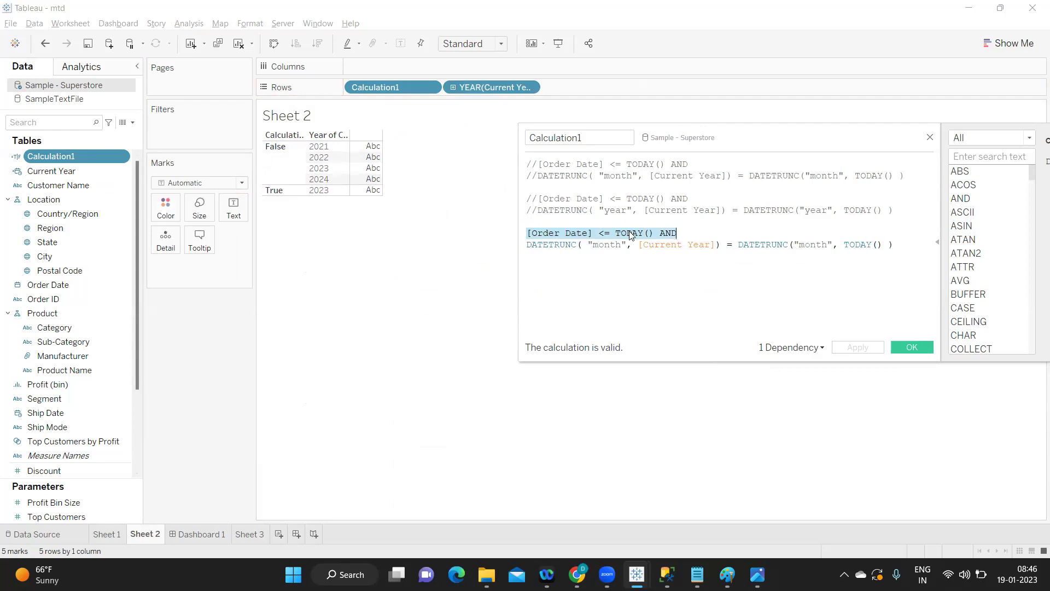
{"action": "key", "text": "ctrl+End"}
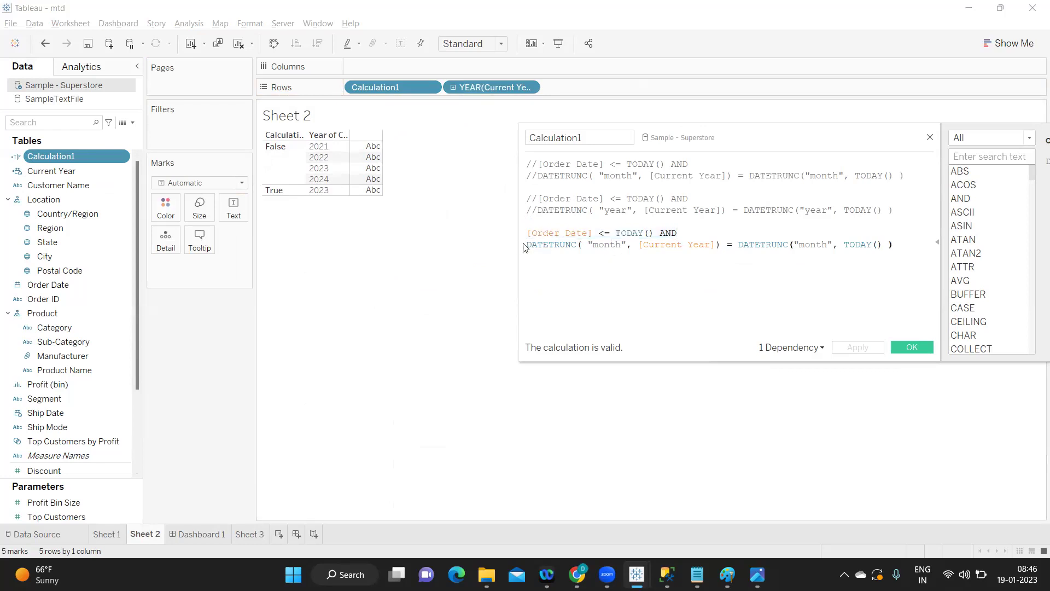
{"action": "left_click_drag", "start_coordinate": [526, 244], "coordinate": [867, 252]}
{"action": "left_click", "coordinate": [815, 269]}
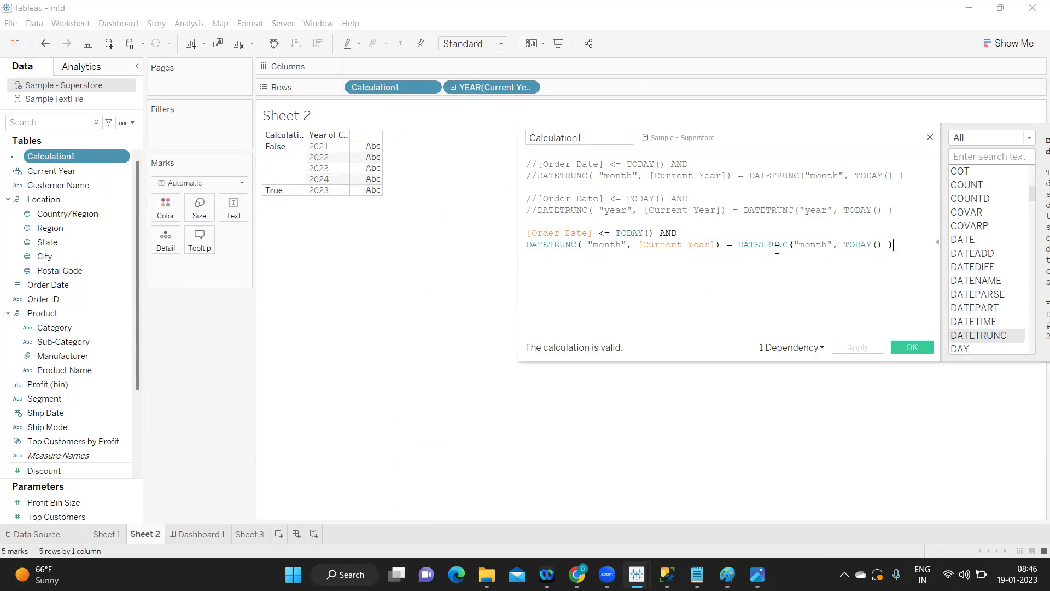
{"action": "double_click", "coordinate": [819, 246]}
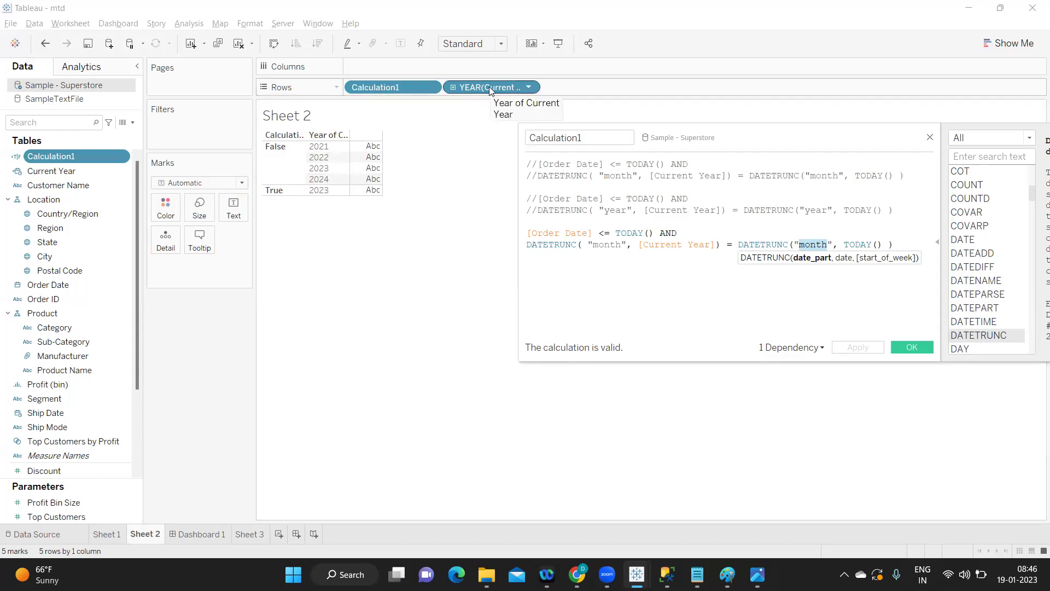
- Duplicate the YEAR(Current Year) pill on Rows and switch the copy to Month
{"action": "left_click_drag", "start_coordinate": [489, 87], "coordinate": [606, 87]}
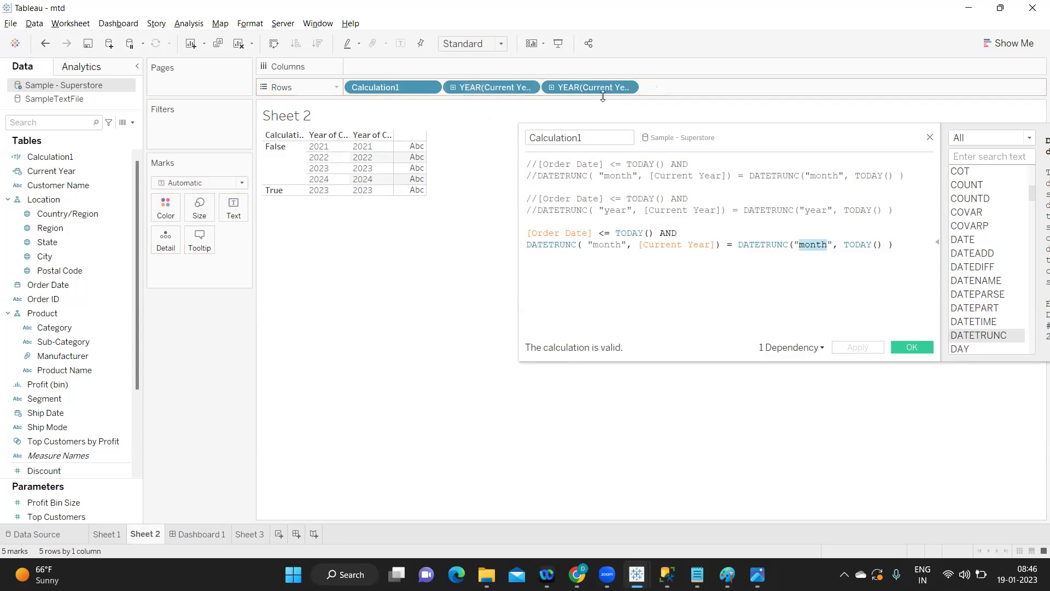
{"action": "left_click", "coordinate": [627, 88]}
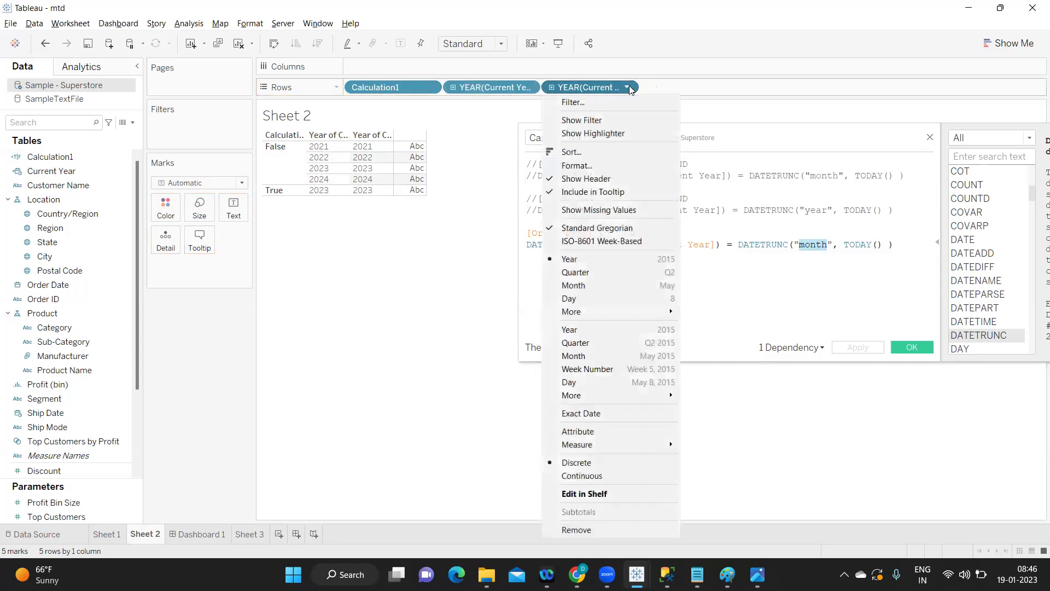
{"action": "left_click", "coordinate": [588, 284]}
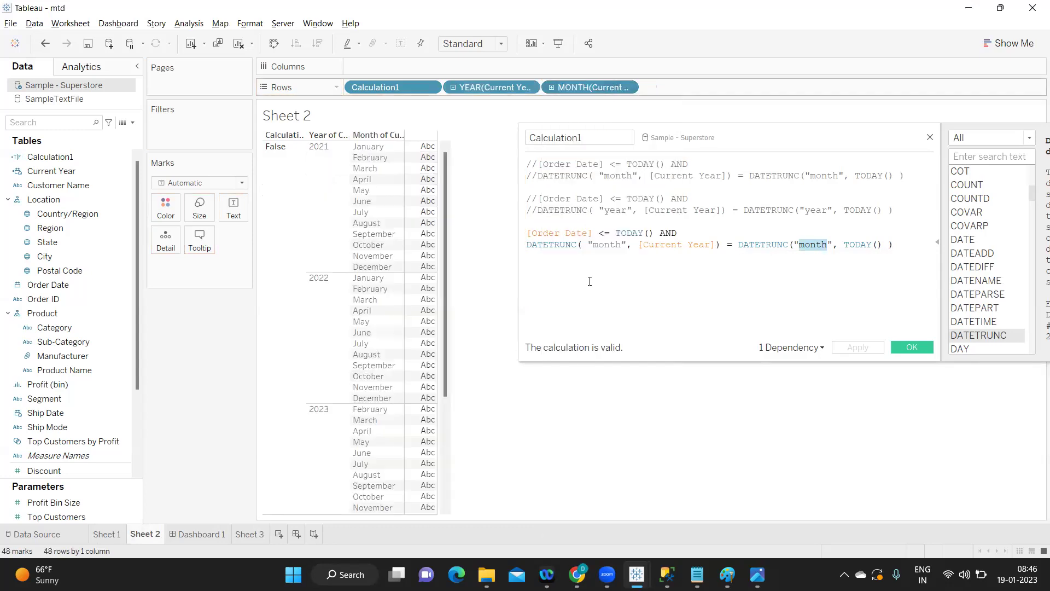
- Change both DATETRUNC date parts in Calculation1 from "month" to "quarter" and apply
{"action": "scroll", "coordinate": [296, 237], "scroll_direction": "down", "scroll_amount": 4}
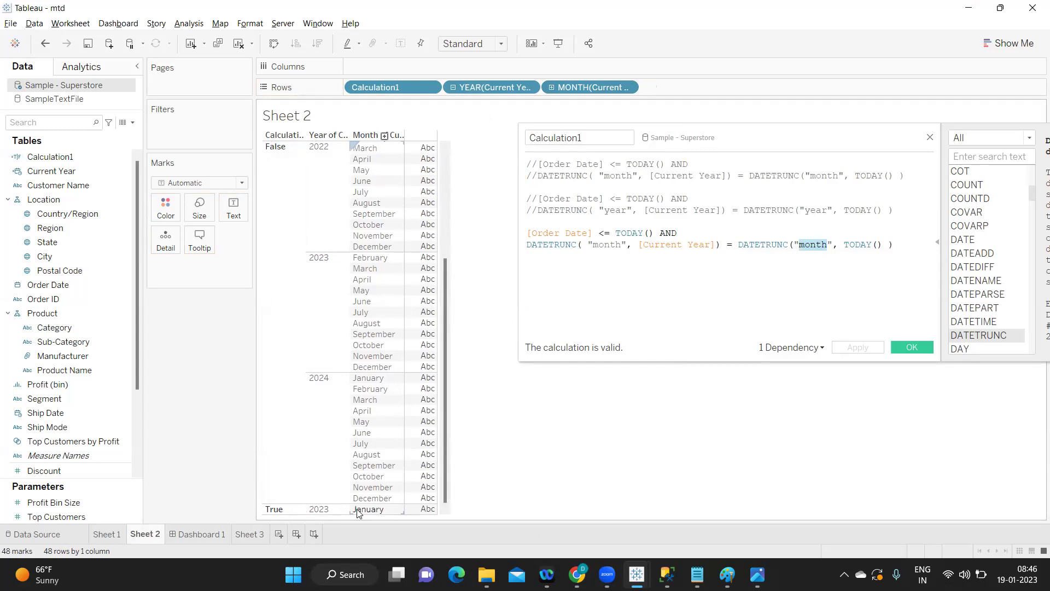
{"action": "double_click", "coordinate": [810, 247]}
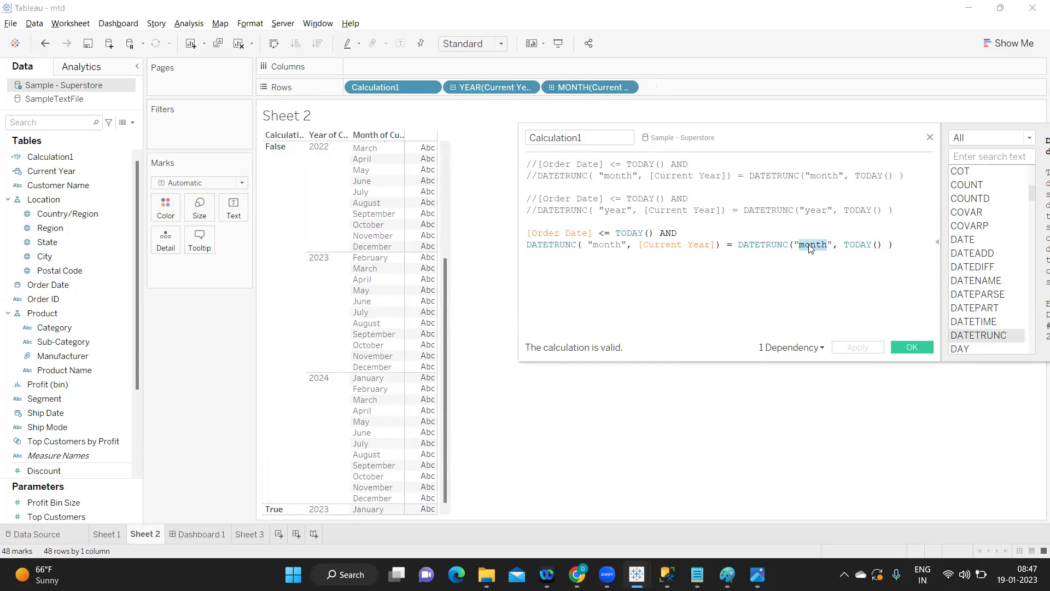
{"action": "type", "text": "quar"}
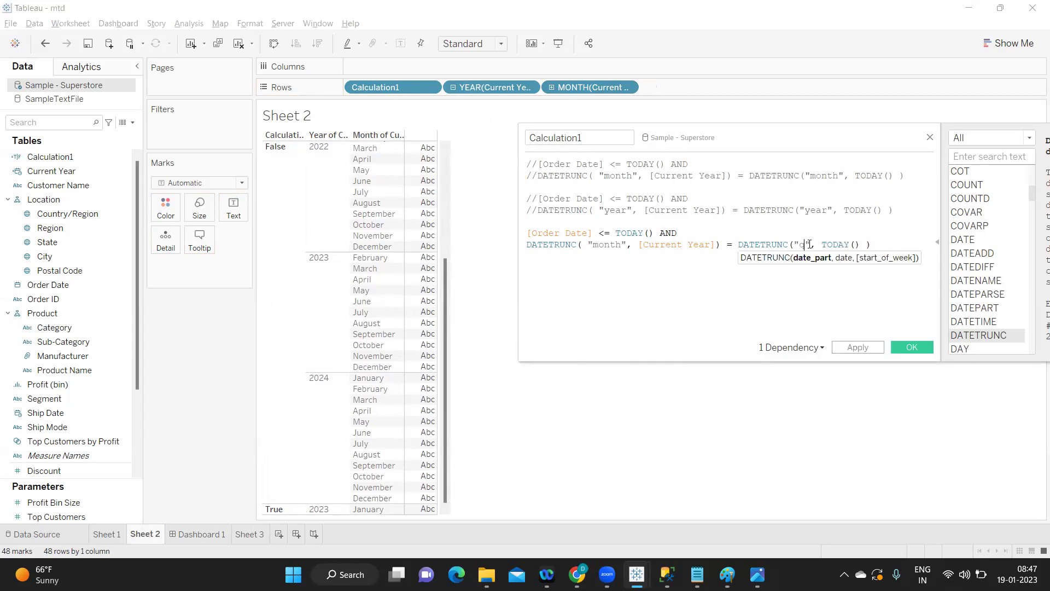
{"action": "type", "text": "ter"}
{"action": "left_click", "coordinate": [857, 348]}
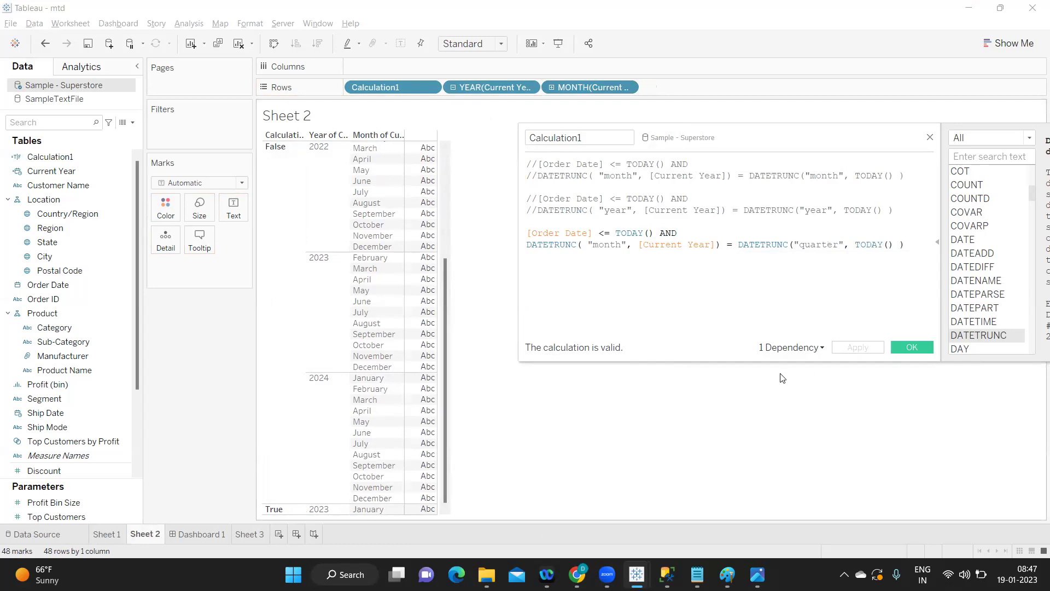
{"action": "double_click", "coordinate": [610, 245]}
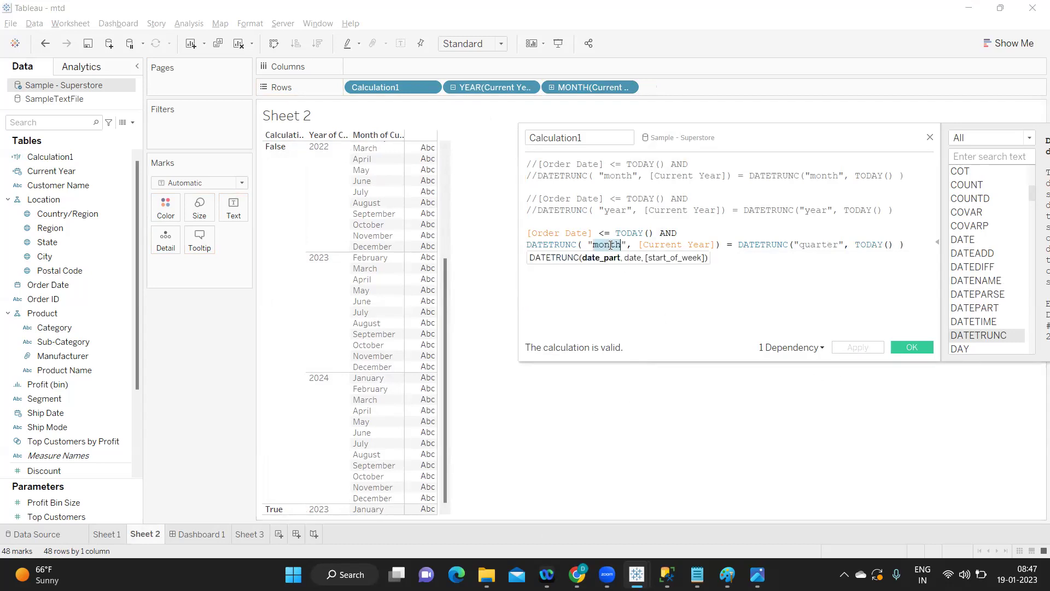
{"action": "type", "text": "quarte"}
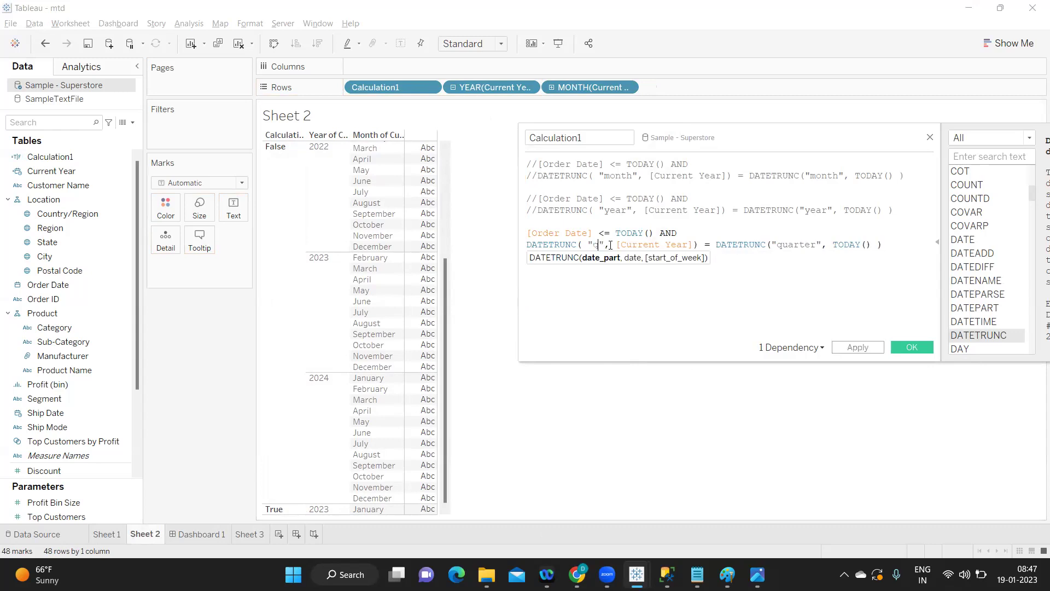
{"action": "type", "text": "r"}
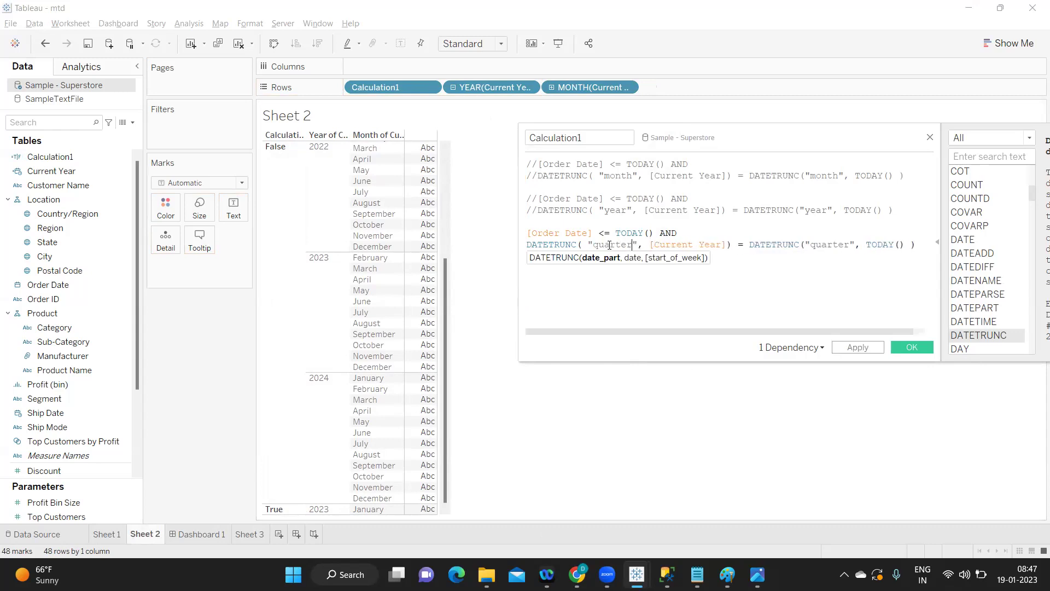
{"action": "left_click", "coordinate": [858, 347]}
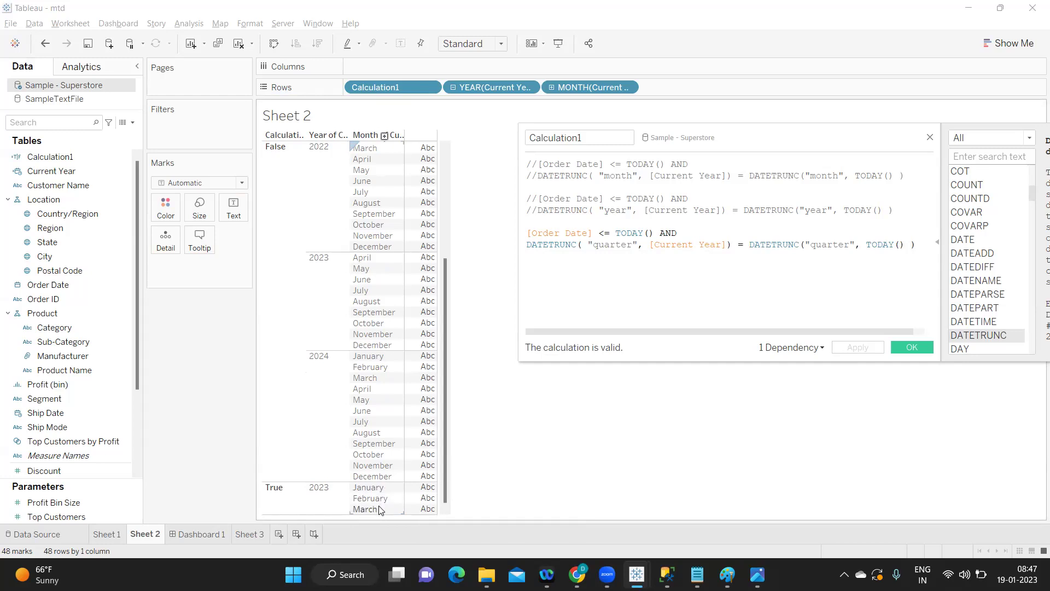
- Switch both DATETRUNC date parts from "quarter" to "year" and apply
{"action": "double_click", "coordinate": [617, 243]}
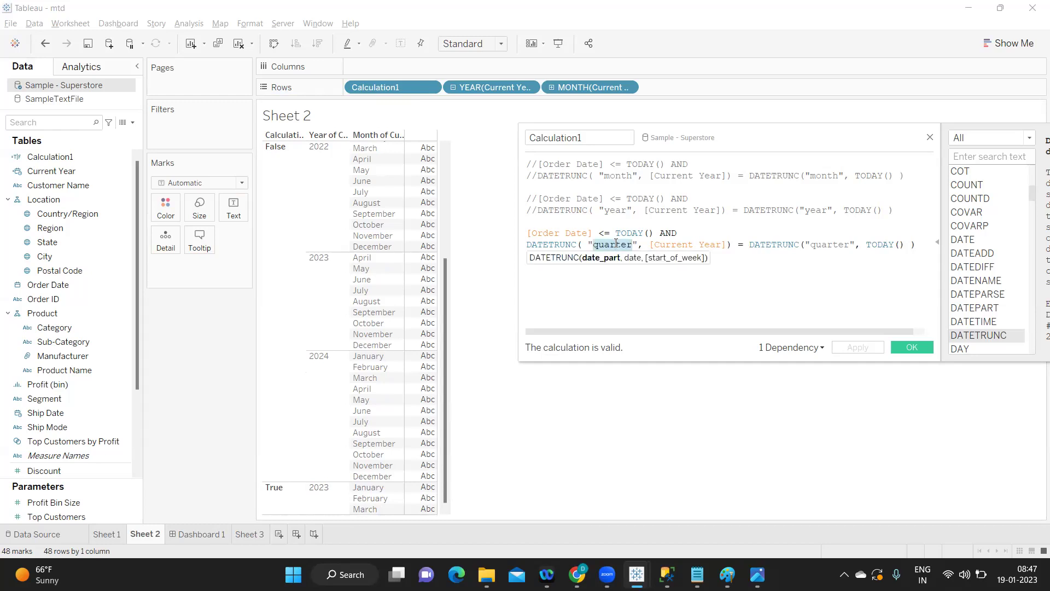
{"action": "type", "text": "year"}
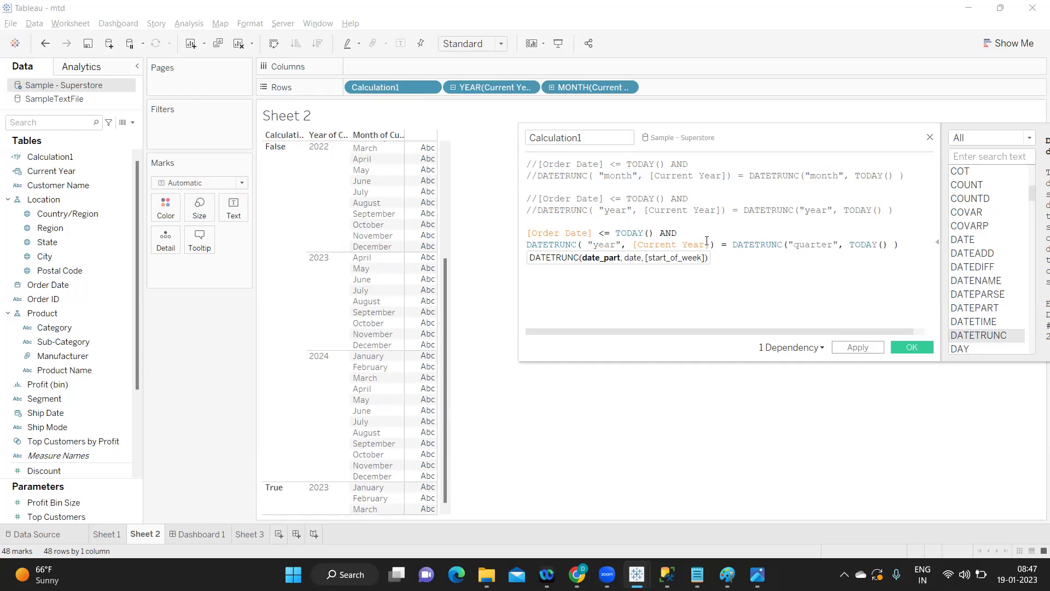
{"action": "double_click", "coordinate": [802, 246]}
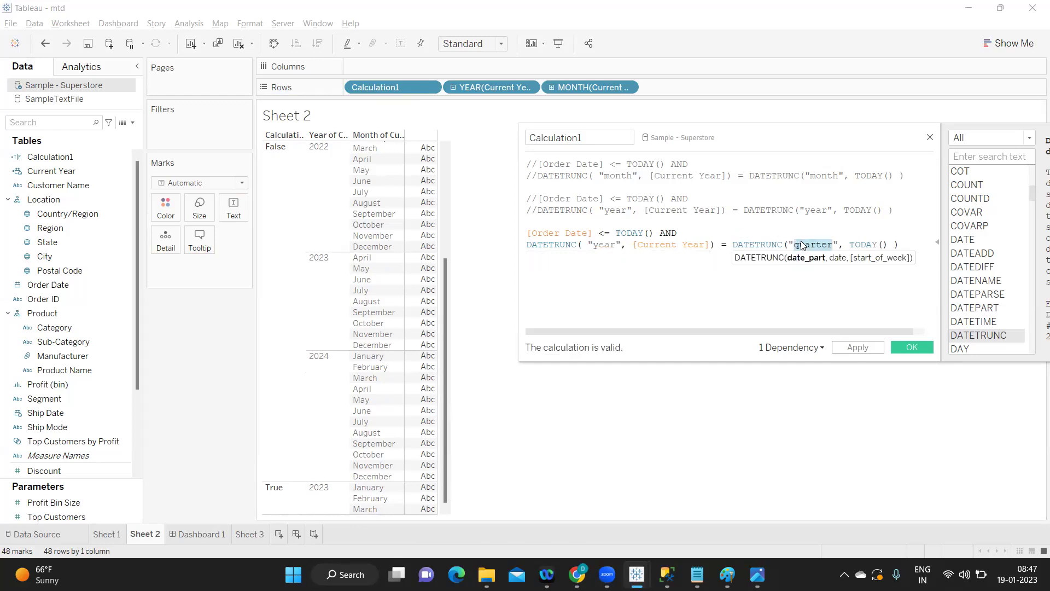
{"action": "type", "text": "year"}
{"action": "left_click", "coordinate": [855, 348]}
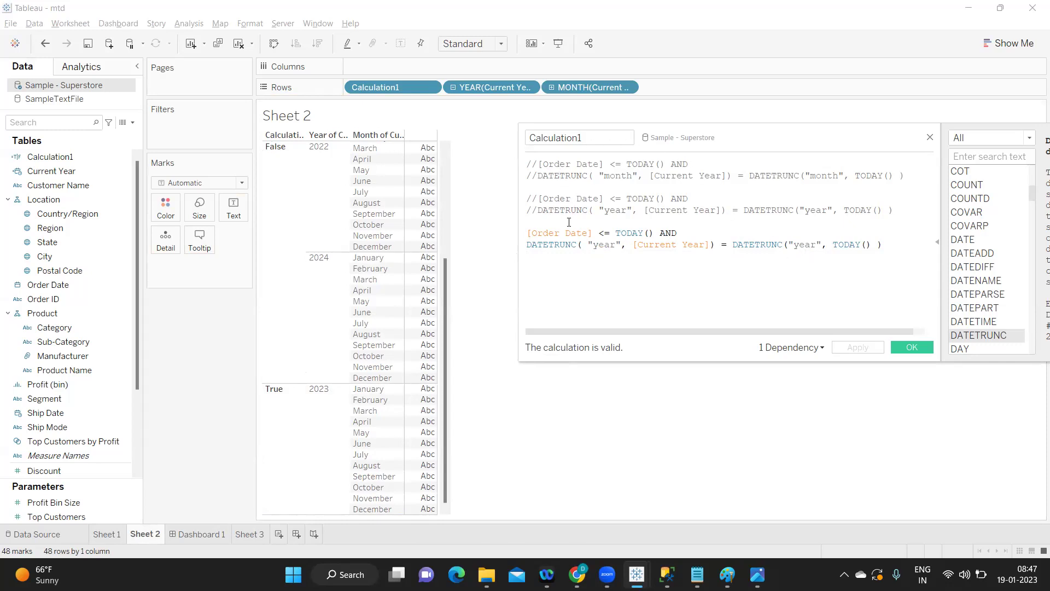
- Create the String parameter 'Select Period' with a list of allowed values YTD, MTD and QTD
{"action": "left_click", "coordinate": [133, 123]}
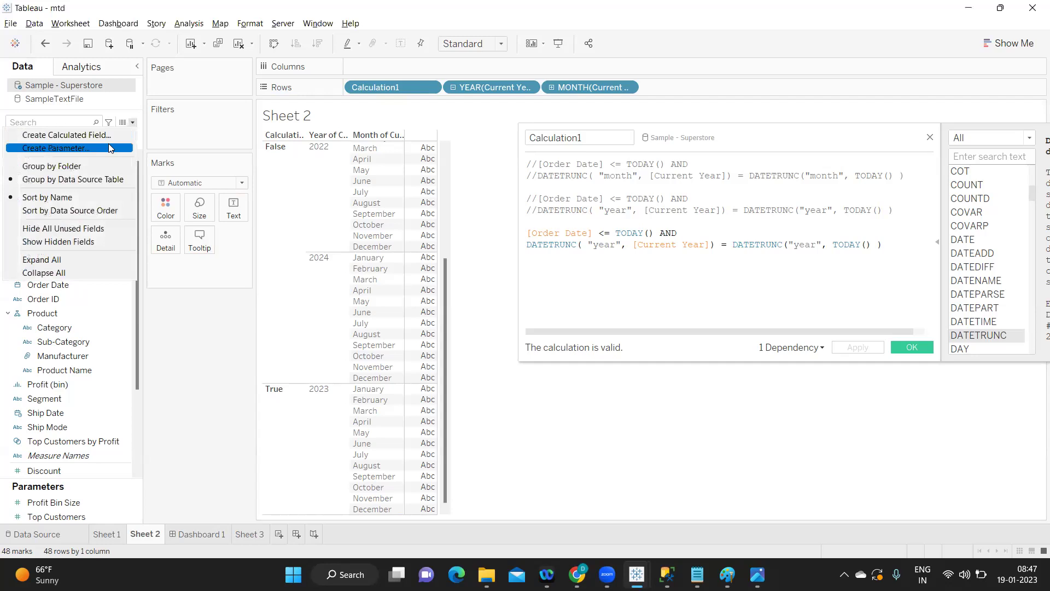
{"action": "left_click", "coordinate": [109, 148]}
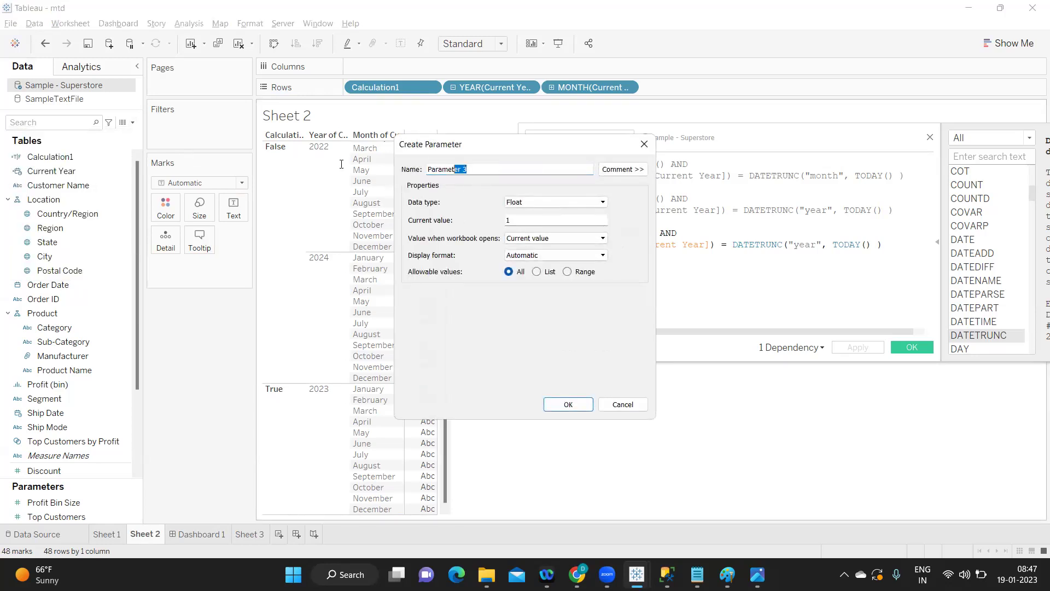
{"action": "type", "text": "S"}
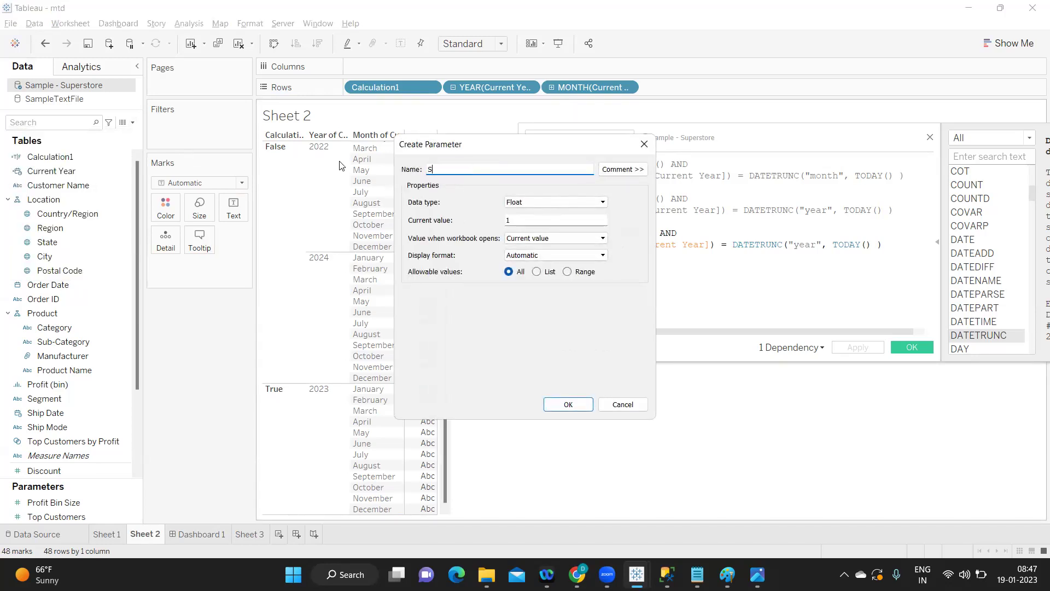
{"action": "type", "text": "elect Period"}
{"action": "left_click", "coordinate": [547, 203]}
{"action": "left_click", "coordinate": [525, 231]}
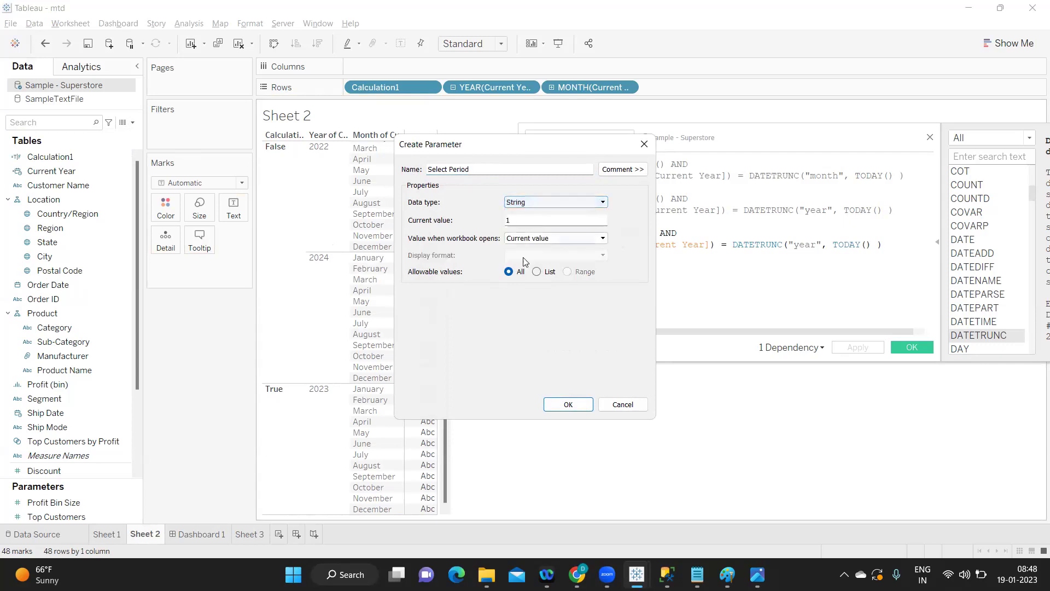
{"action": "left_click", "coordinate": [536, 272]}
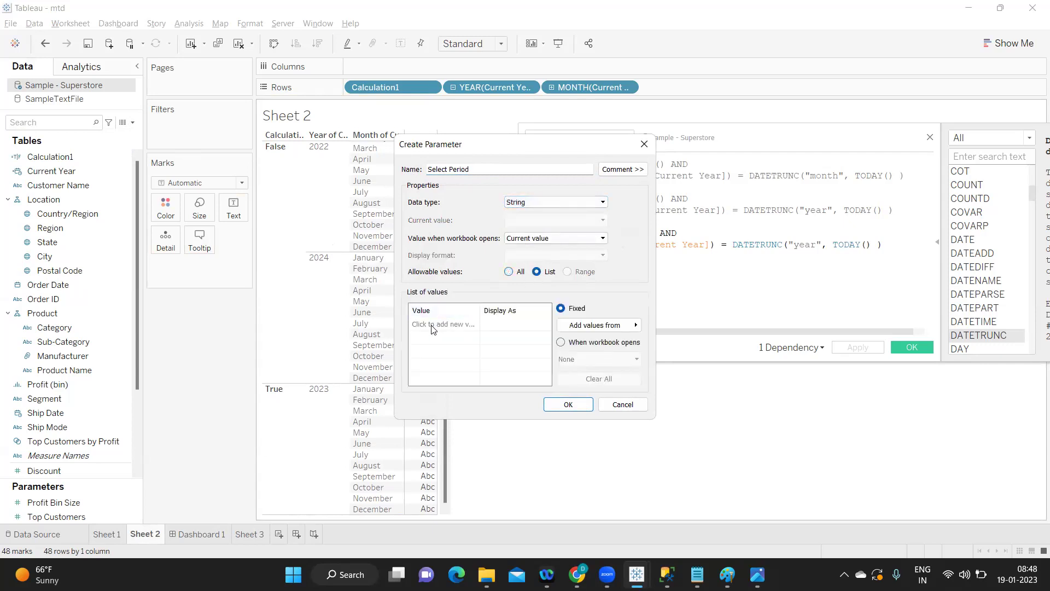
{"action": "left_click", "coordinate": [435, 323]}
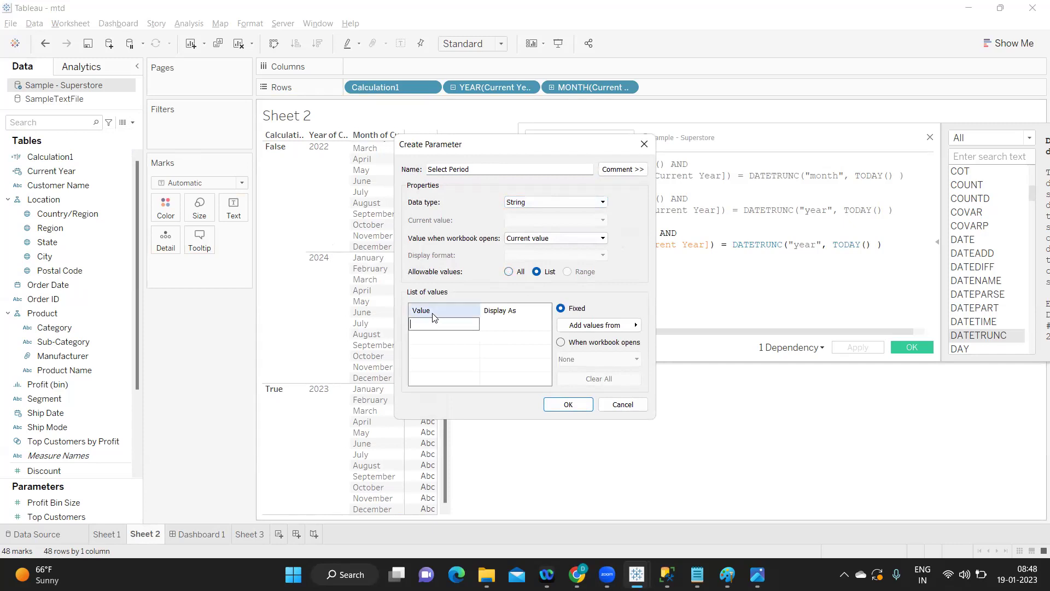
{"action": "type", "text": "YTD"}
{"action": "key", "text": "Return"}
{"action": "type", "text": "M"}
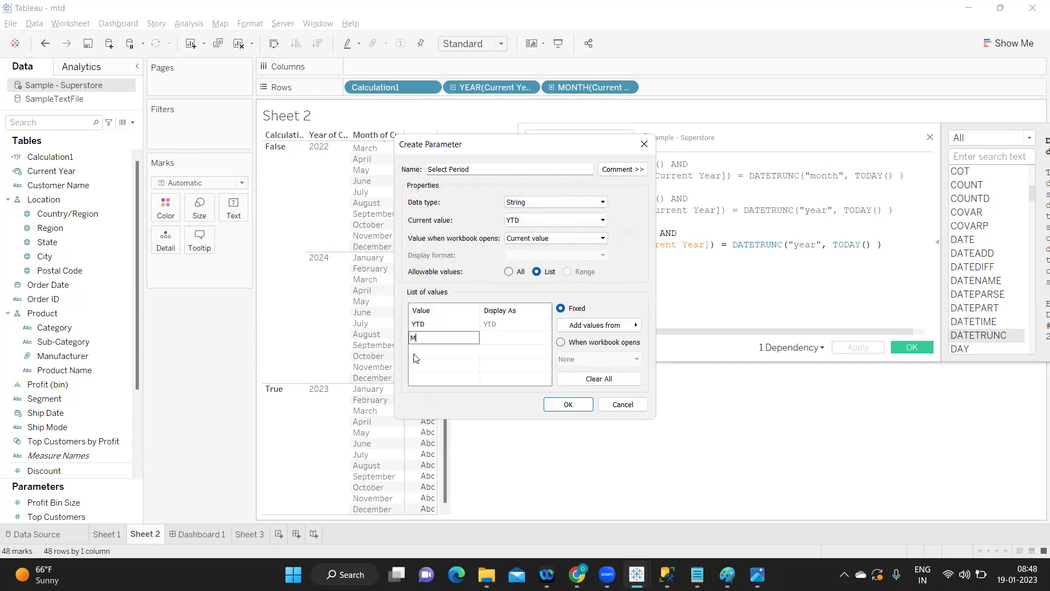
{"action": "type", "text": "TD"}
{"action": "key", "text": "Return"}
{"action": "left_click", "coordinate": [570, 405]}
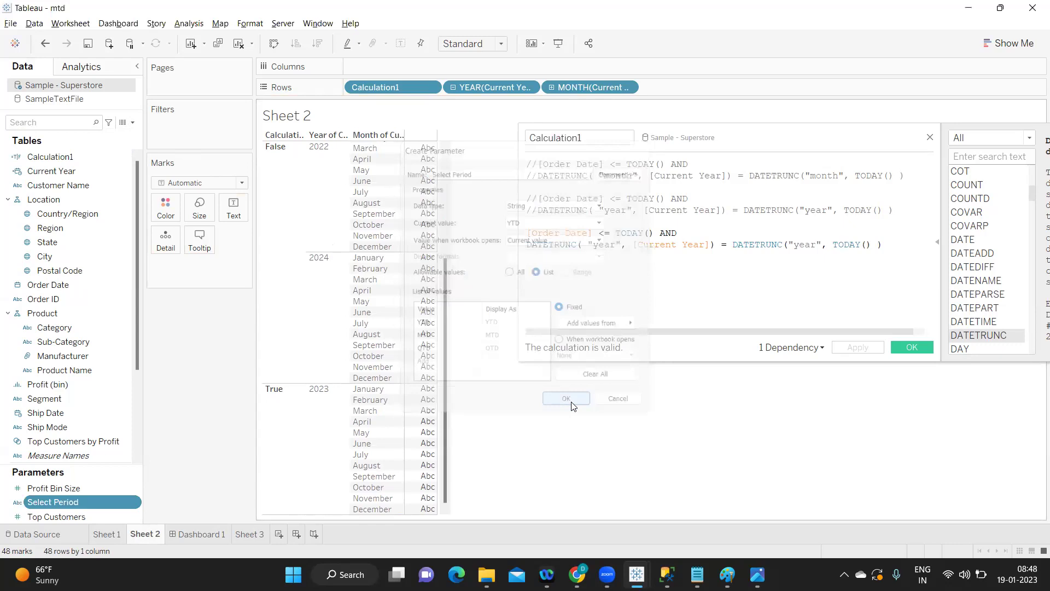
- Show the Select Period parameter control on Sheet 2 and close the calculation editor with OK
{"action": "right_click", "coordinate": [134, 502]}
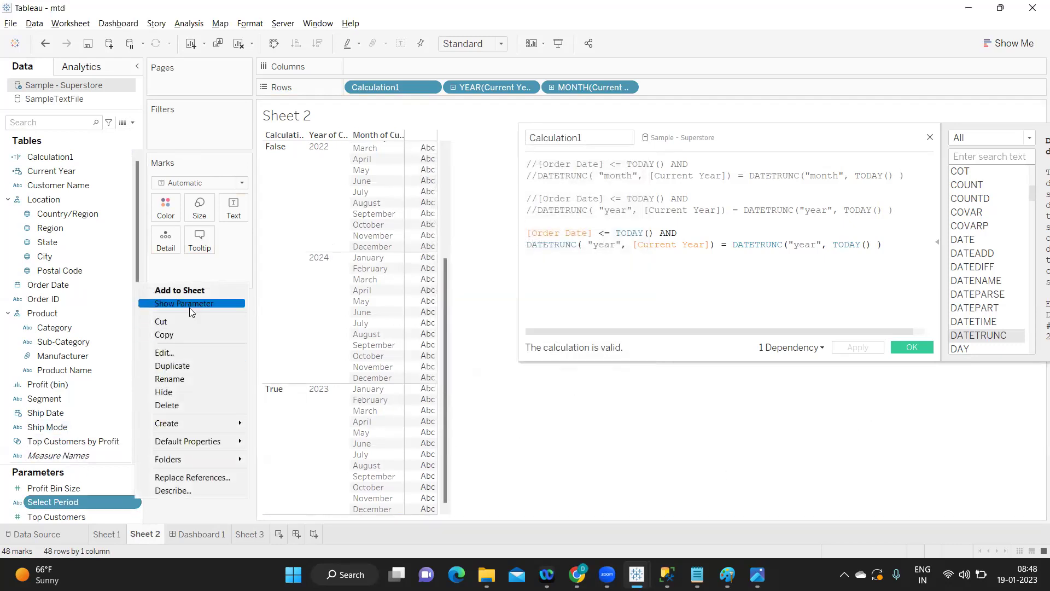
{"action": "left_click", "coordinate": [184, 304]}
{"action": "left_click", "coordinate": [912, 348]}
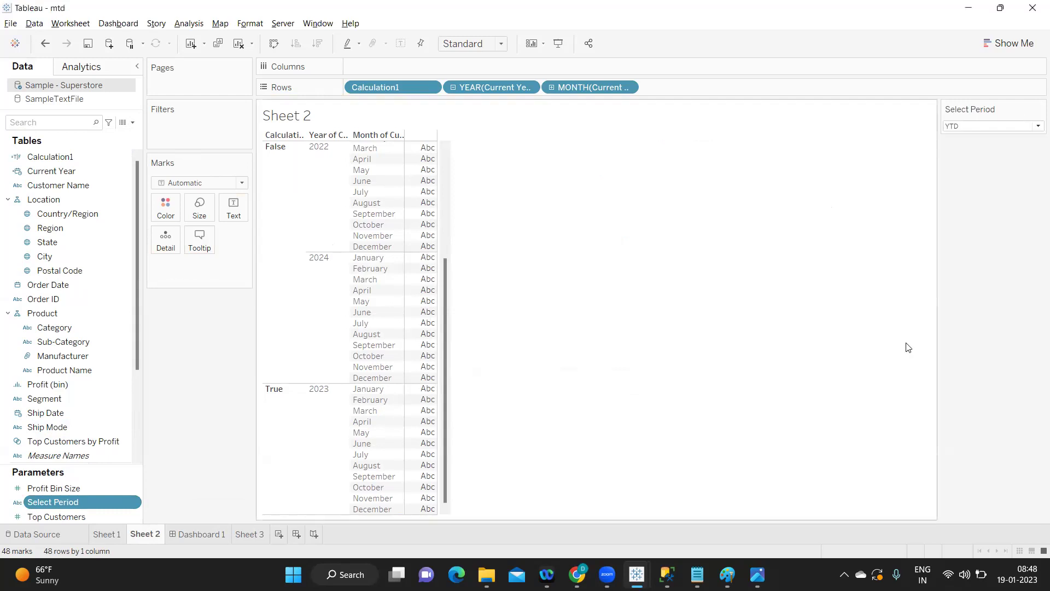
- Try the Select Period choices MTD and QTD, then set it back to YTD
{"action": "left_click", "coordinate": [985, 125]}
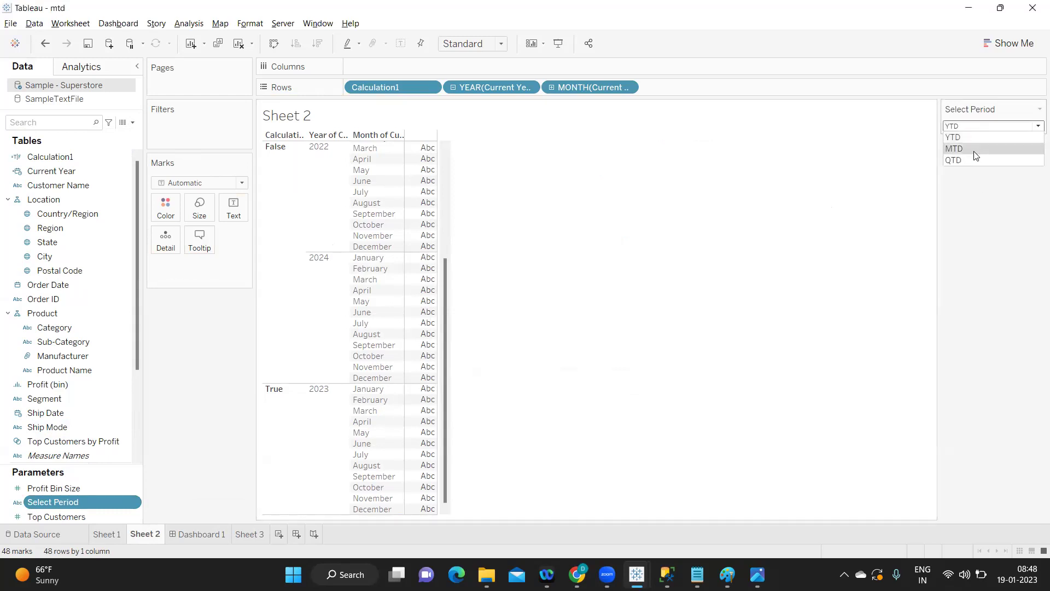
{"action": "left_click", "coordinate": [978, 138]}
{"action": "left_click", "coordinate": [977, 126]}
{"action": "left_click", "coordinate": [965, 148]}
{"action": "left_click", "coordinate": [974, 126]}
{"action": "left_click", "coordinate": [967, 149]}
{"action": "key", "text": "Down"}
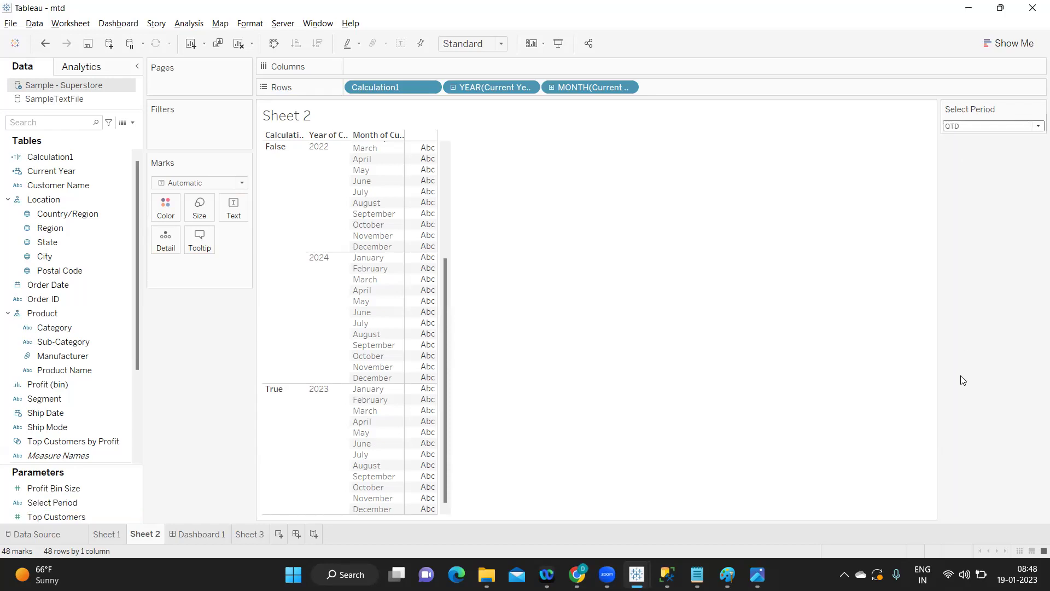
{"action": "left_click", "coordinate": [1006, 130]}
{"action": "left_click", "coordinate": [986, 137]}
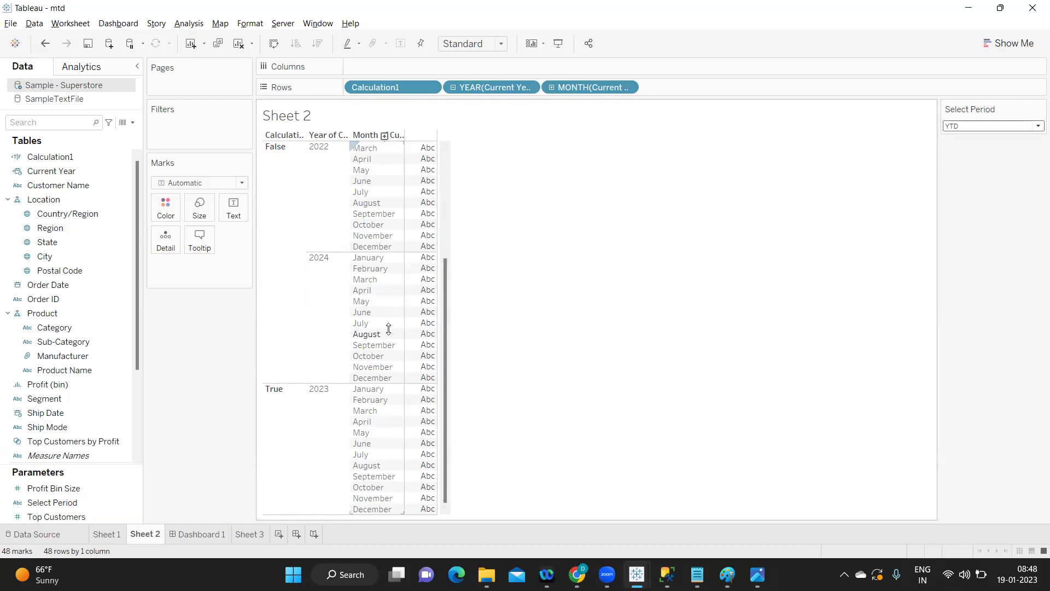
{"action": "left_click", "coordinate": [966, 125]}
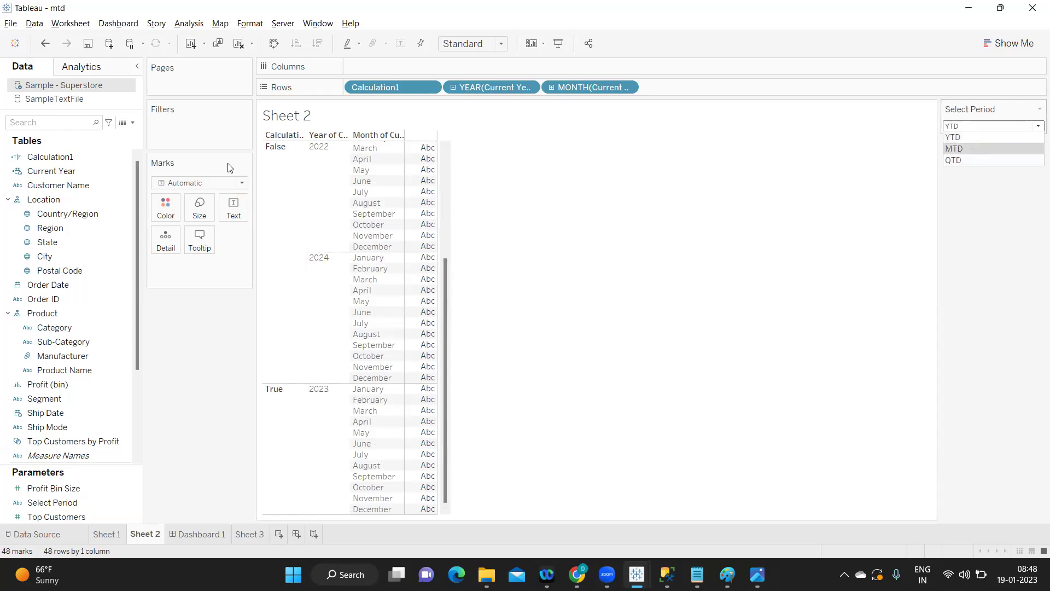
- Start a new calculated field named YTD
{"action": "left_click", "coordinate": [132, 123]}
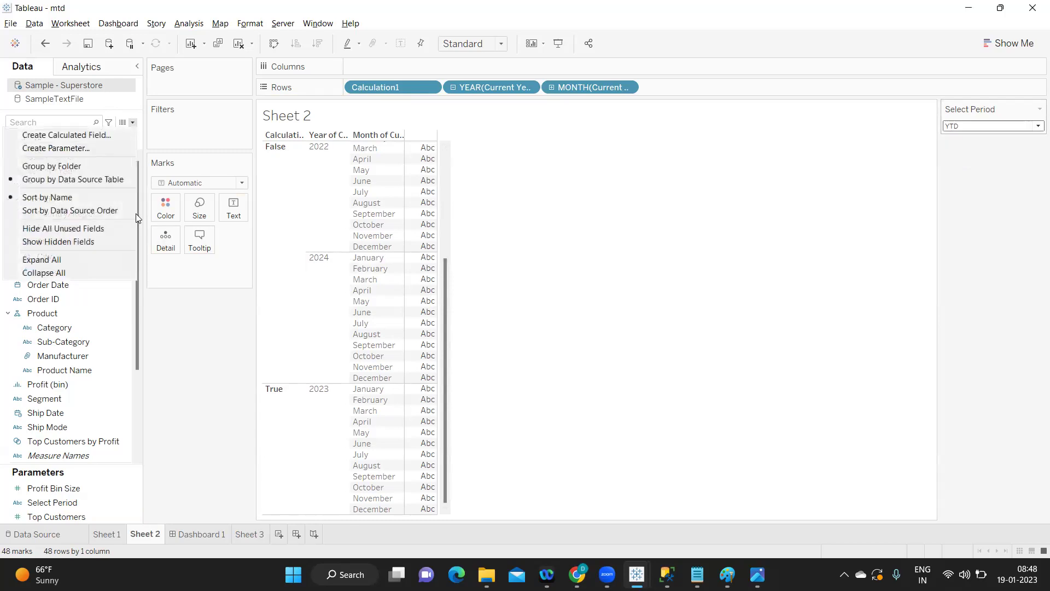
{"action": "left_click", "coordinate": [87, 136]}
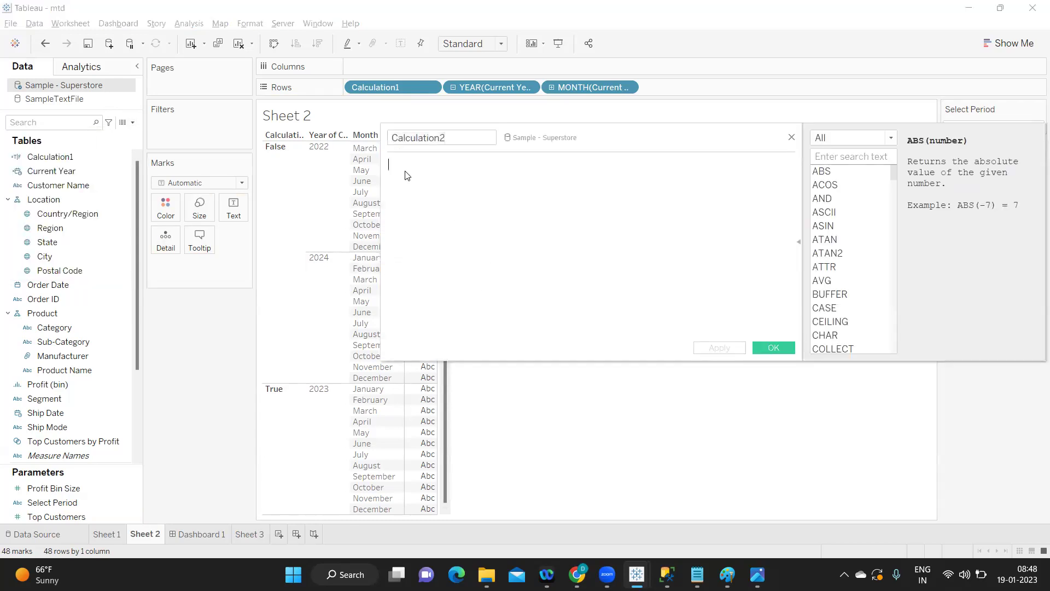
{"action": "double_click", "coordinate": [432, 137]}
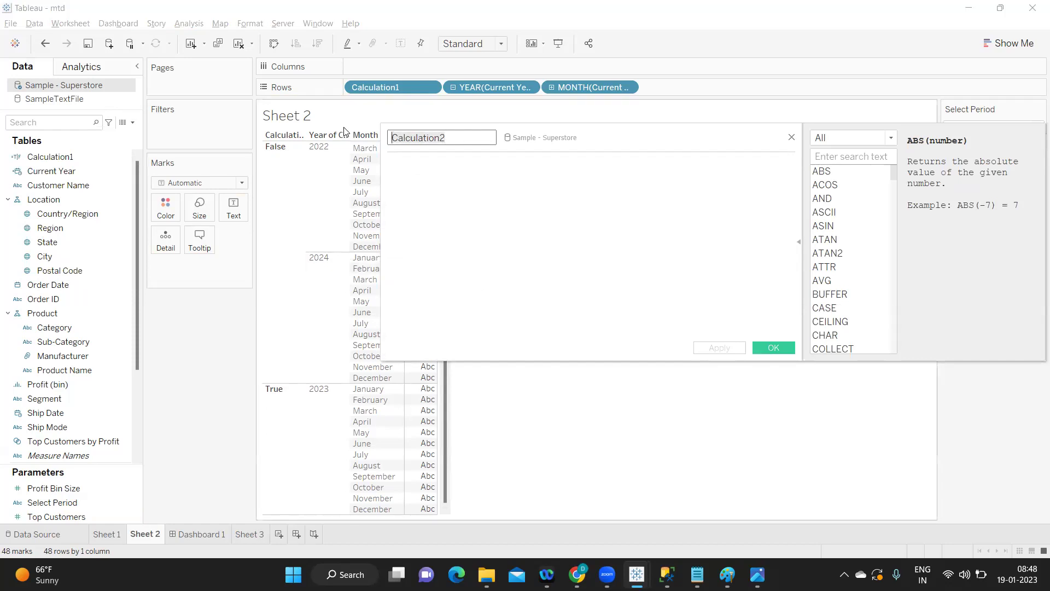
{"action": "type", "text": "YTD"}
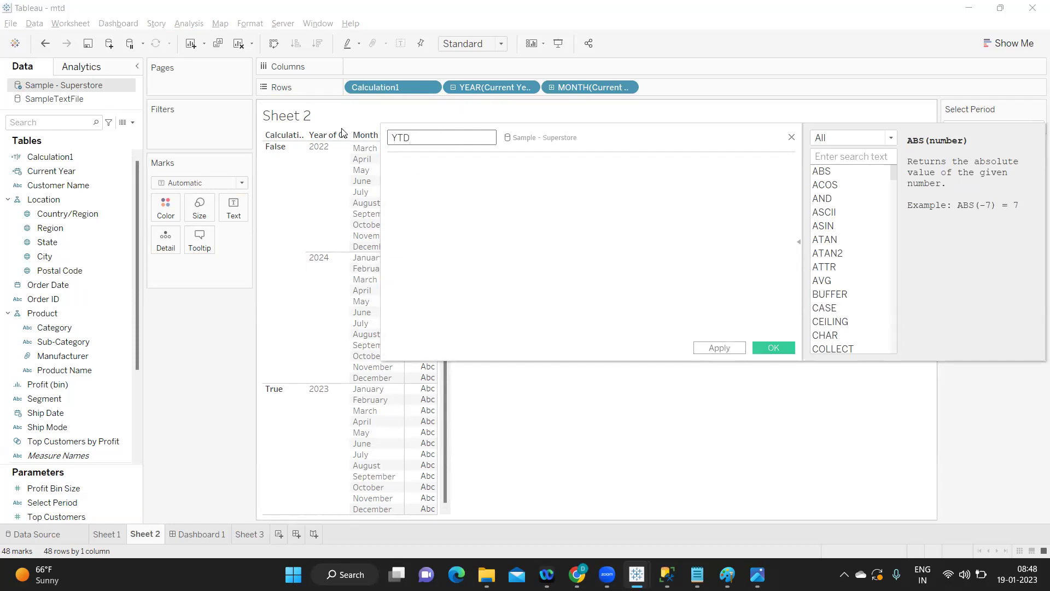
- Copy Calculation1's formula from its description into YTD and remove the // comment on line two
{"action": "left_click", "coordinate": [125, 156]}
{"action": "left_click", "coordinate": [163, 430]}
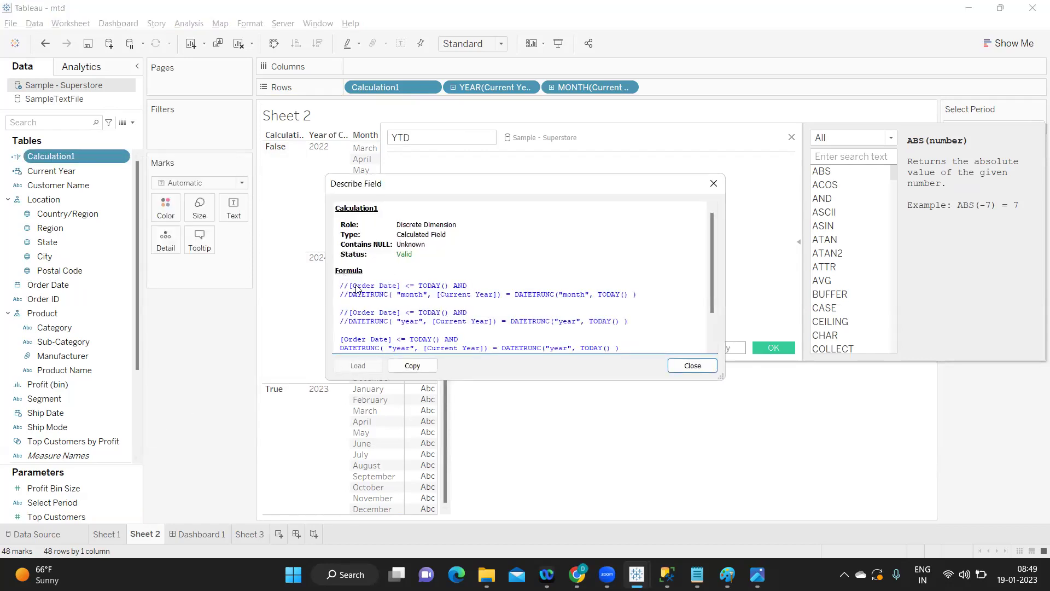
{"action": "left_click_drag", "start_coordinate": [350, 285], "coordinate": [644, 295]}
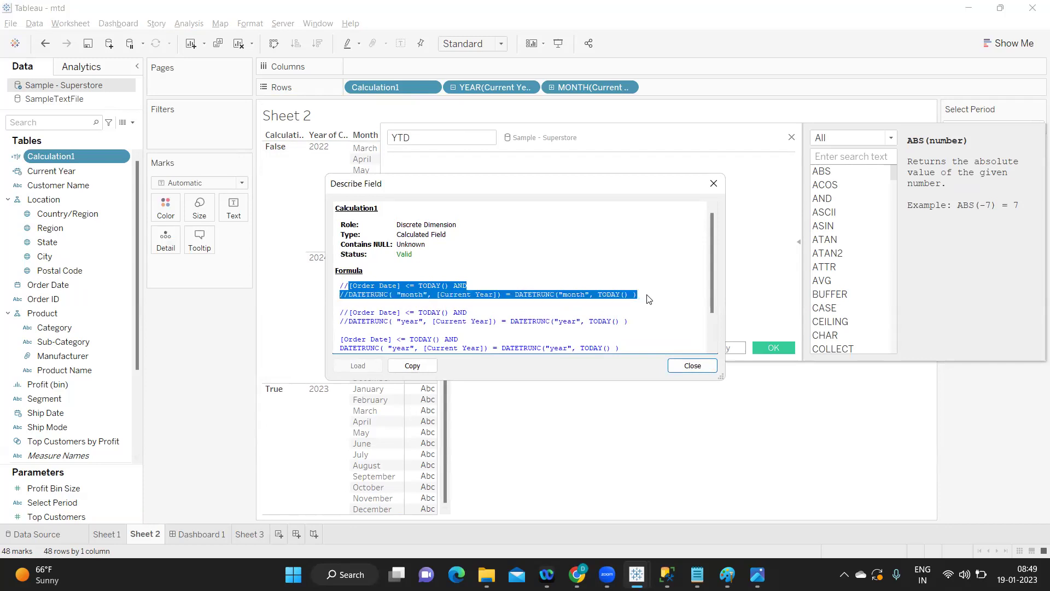
{"action": "left_click", "coordinate": [692, 365]}
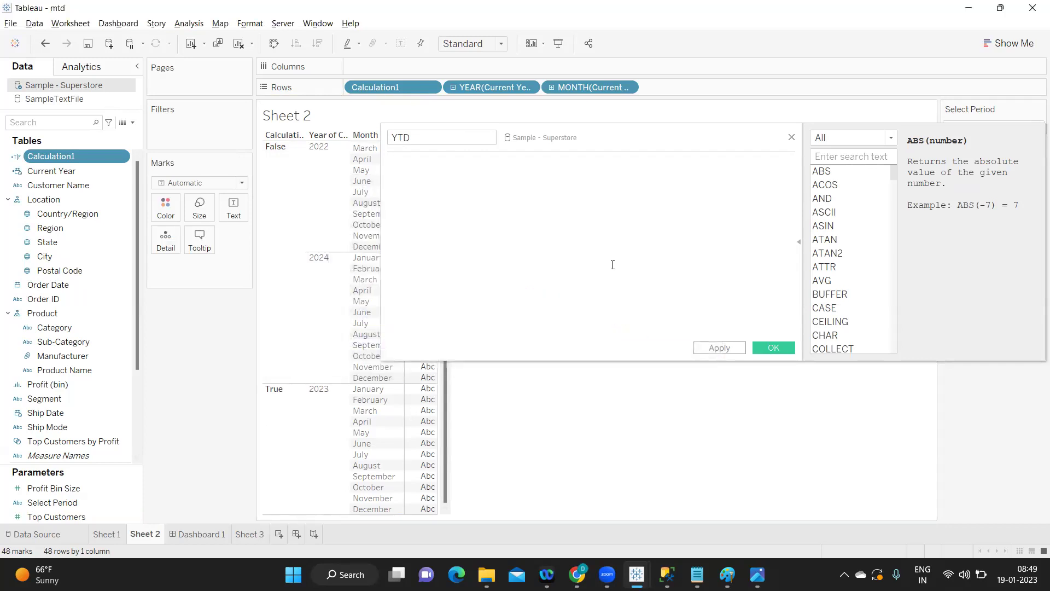
{"action": "key", "text": "ctrl+v"}
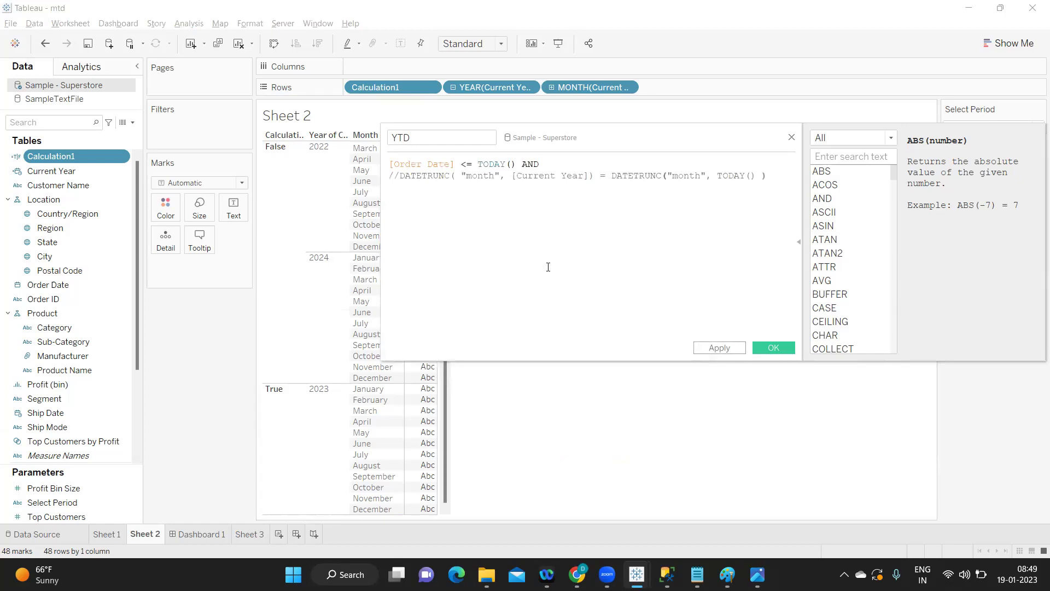
{"action": "double_click", "coordinate": [390, 175]}
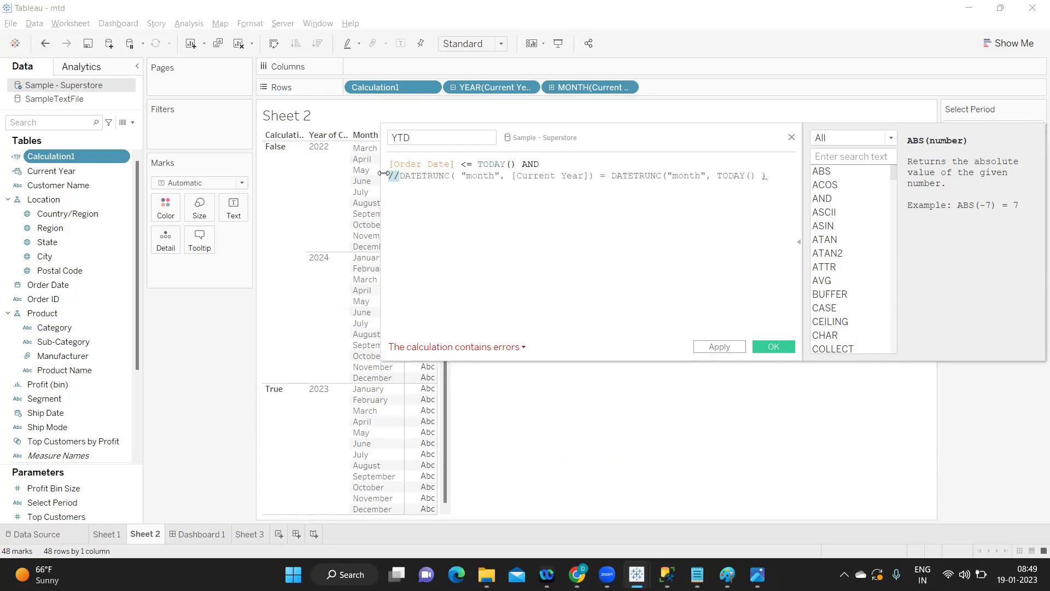
{"action": "key", "text": "BackSpace"}
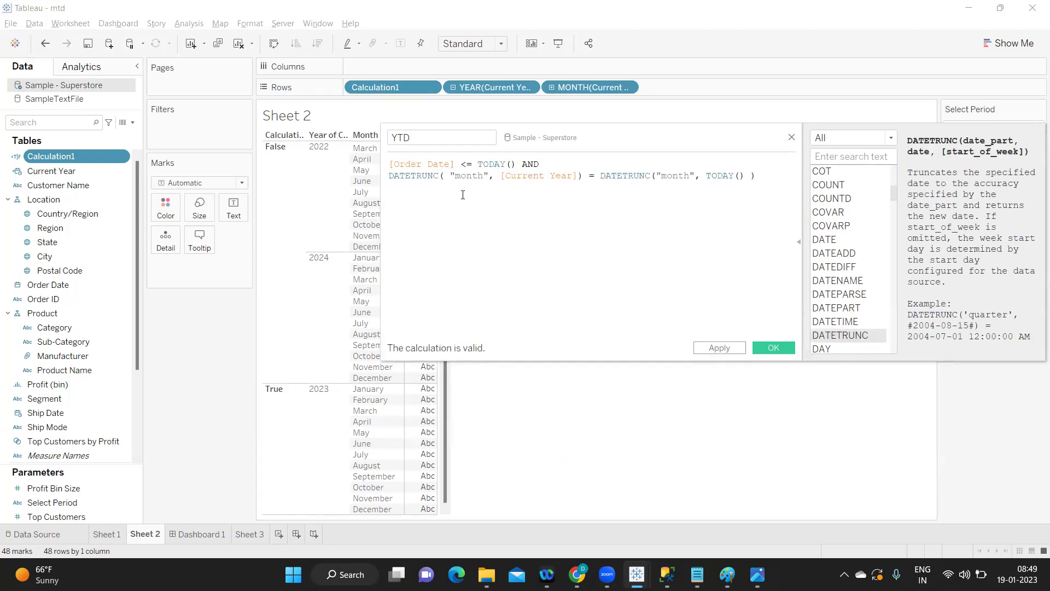
{"action": "left_click_drag", "start_coordinate": [611, 137], "coordinate": [635, 217]}
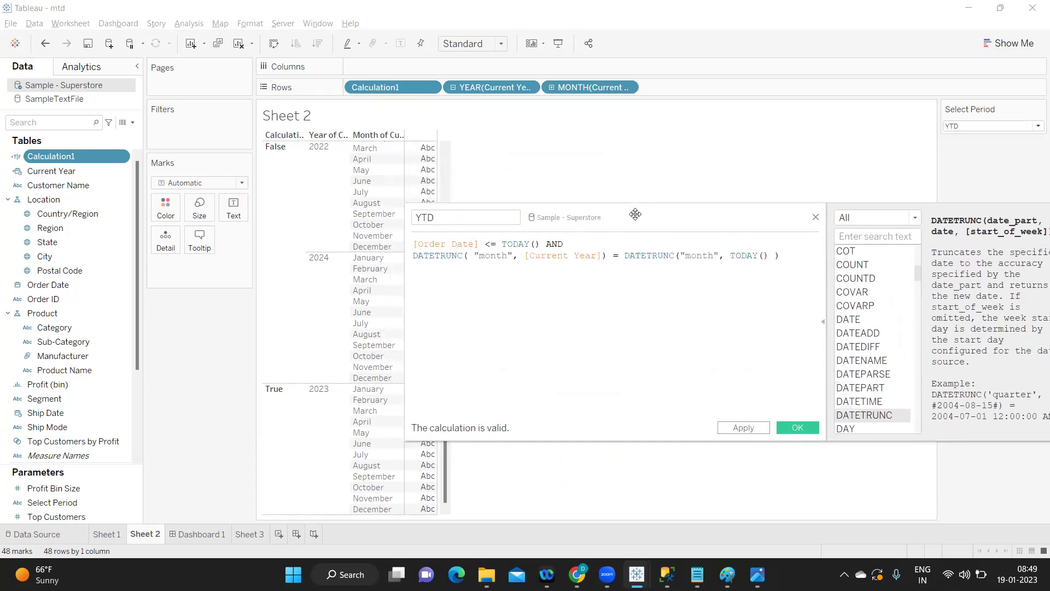
{"action": "left_click", "coordinate": [493, 255]}
- Change both DATETRUNC date parts in YTD from "month" to "year"
{"action": "double_click", "coordinate": [493, 256]}
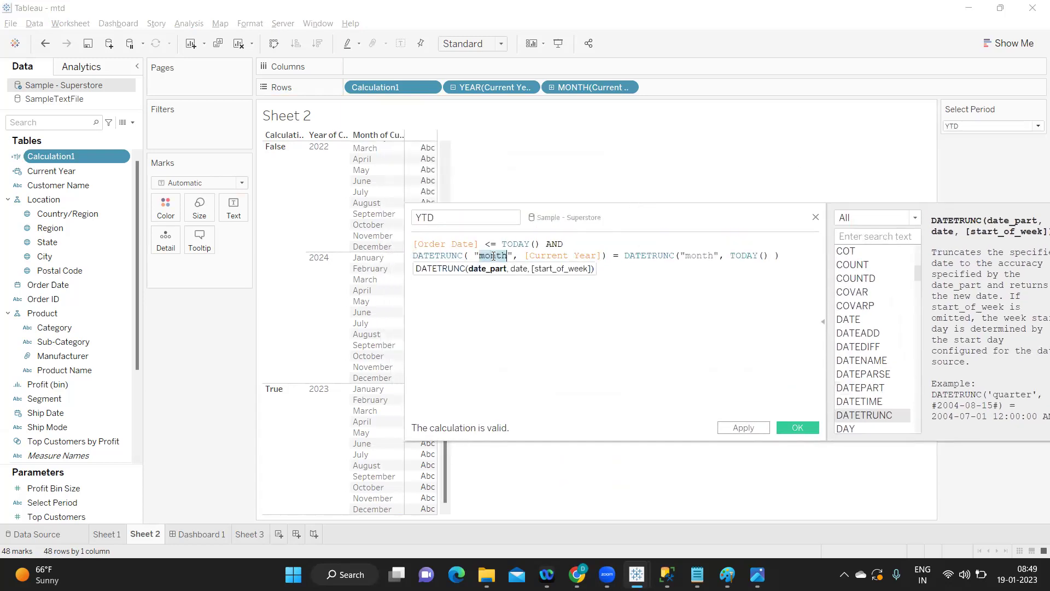
{"action": "type", "text": "yera"}
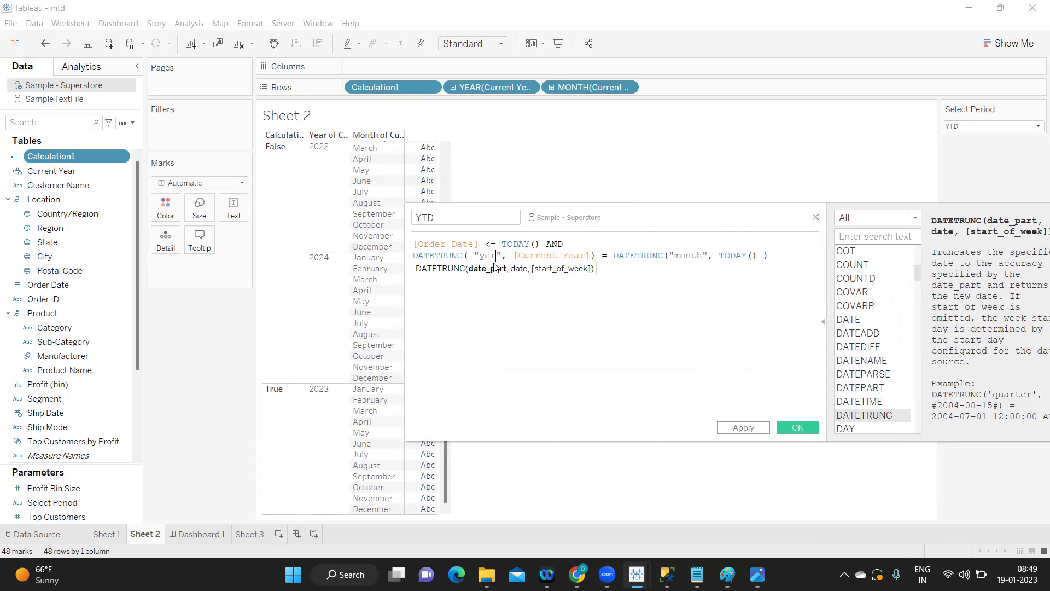
{"action": "key", "text": "BackSpace"}
{"action": "key", "text": "BackSpace"}
{"action": "type", "text": "ar"}
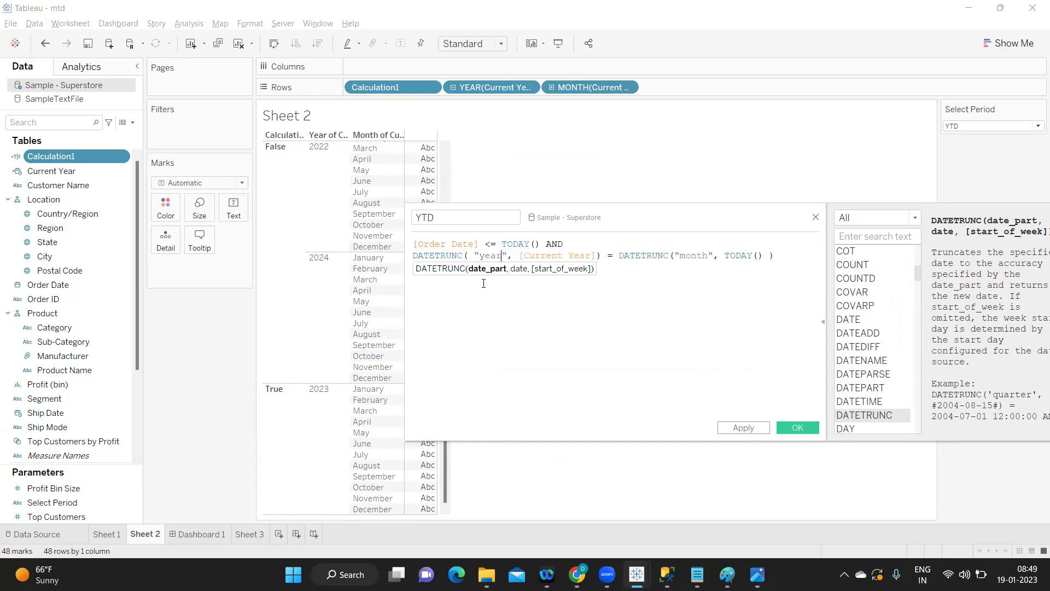
{"action": "double_click", "coordinate": [704, 255]}
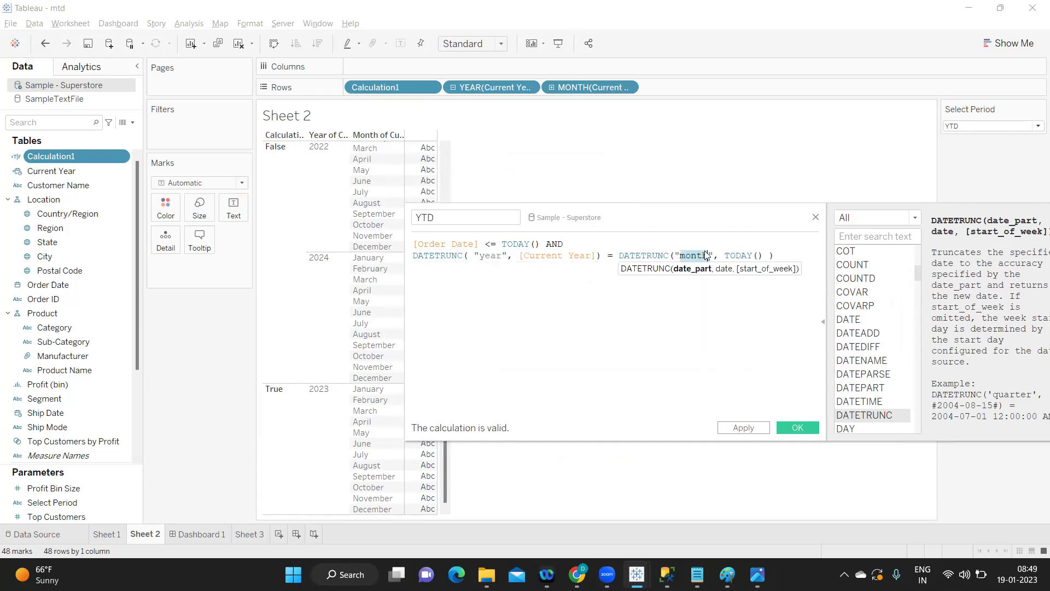
{"action": "type", "text": "year"}
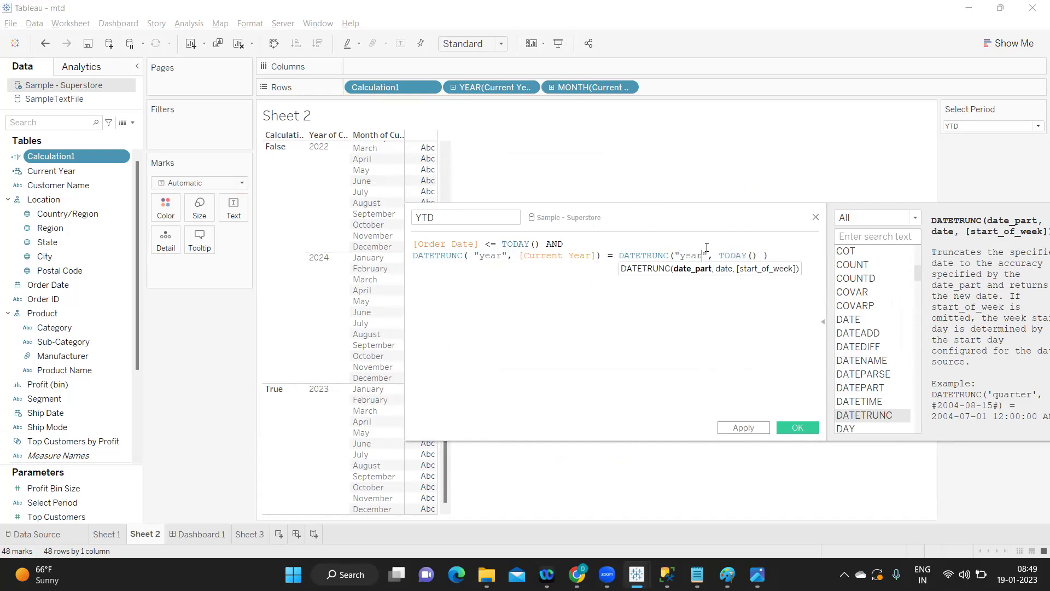
- Wrap the condition in IF (…) THEN [Sales] ELSE 0 END and apply the YTD field
{"action": "left_click", "coordinate": [414, 244]}
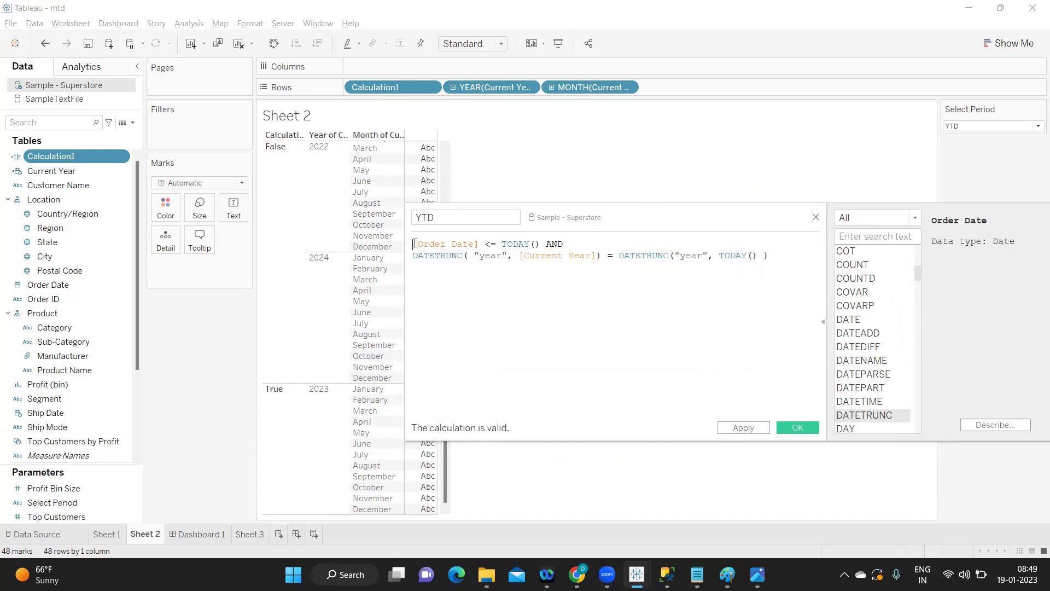
{"action": "key", "text": "Return"}
{"action": "key", "text": "Up"}
{"action": "type", "text": "IF "}
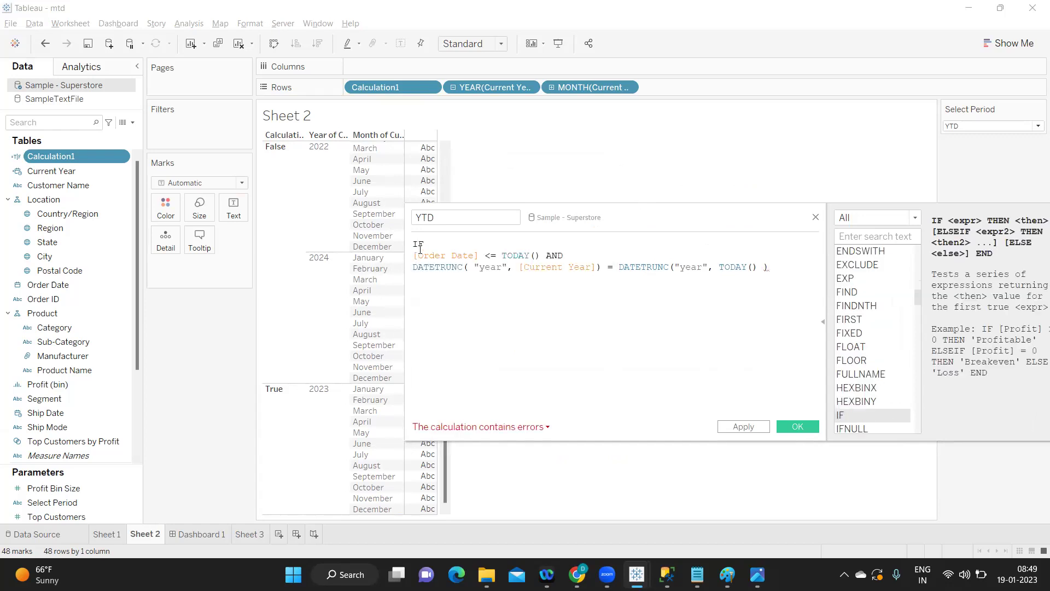
{"action": "type", "text": "()"}
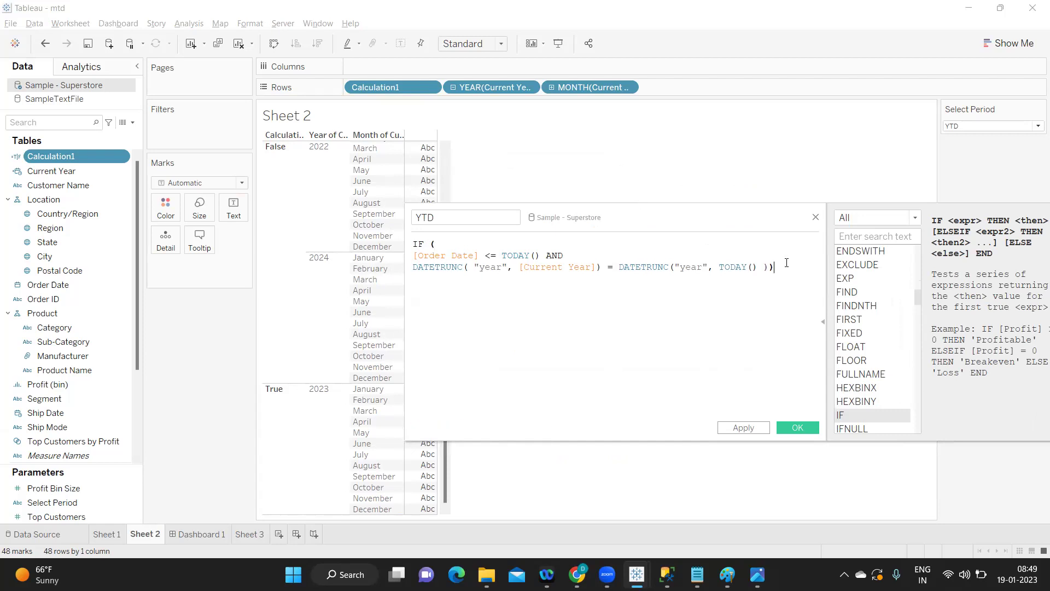
{"action": "key", "text": "Return"}
{"action": "type", "text": "THEN s"}
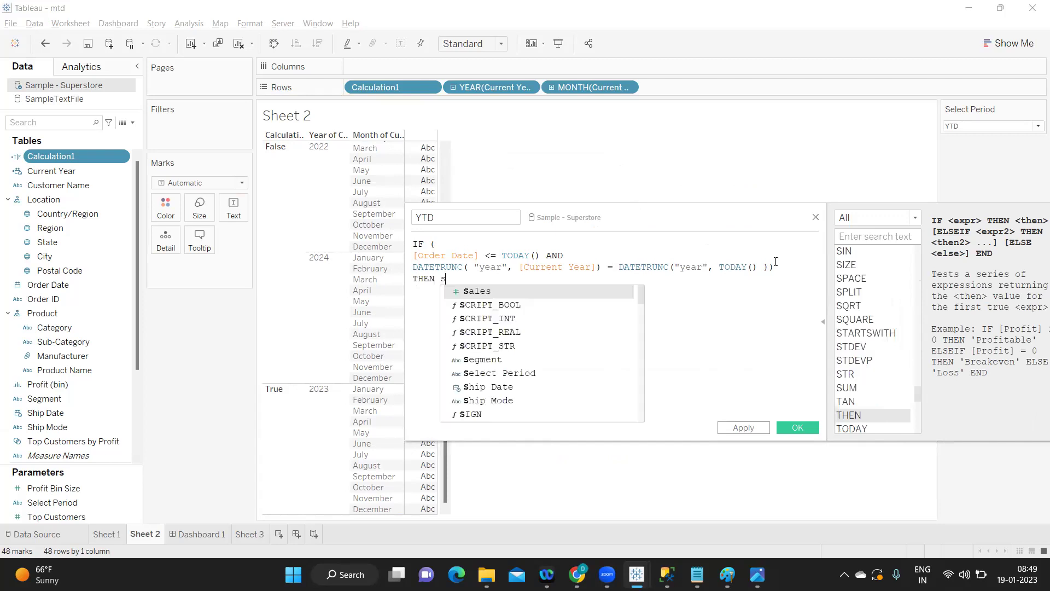
{"action": "type", "text": "um([SampleTextFile].[Sal])"}
{"action": "key", "text": "BackSpace"}
{"action": "key", "text": "BackSpace"}
{"action": "key", "text": "BackSpace"}
{"action": "key", "text": "BackSpace"}
{"action": "key", "text": "BackSpace"}
{"action": "key", "text": "BackSpace"}
{"action": "key", "text": "BackSpace"}
{"action": "key", "text": "BackSpace"}
{"action": "key", "text": "BackSpace"}
{"action": "key", "text": "BackSpace"}
{"action": "key", "text": "BackSpace"}
{"action": "key", "text": "BackSpace"}
{"action": "key", "text": "BackSpace"}
{"action": "key", "text": "BackSpace"}
{"action": "key", "text": "BackSpace"}
{"action": "key", "text": "BackSpace"}
{"action": "key", "text": "BackSpace"}
{"action": "key", "text": "BackSpace"}
{"action": "key", "text": "BackSpace"}
{"action": "key", "text": "BackSpace"}
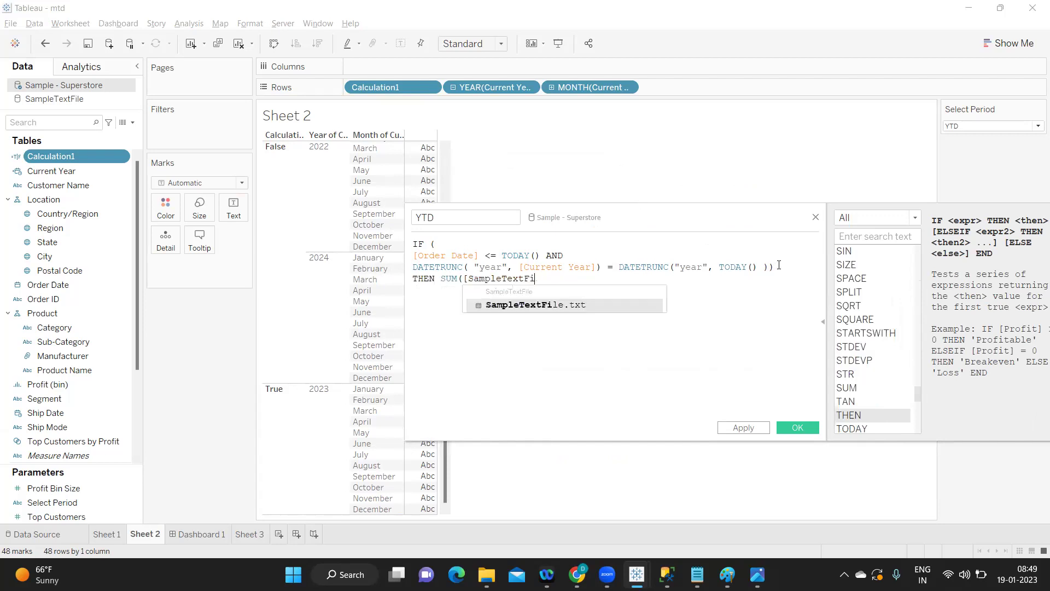
{"action": "key", "text": "BackSpace"}
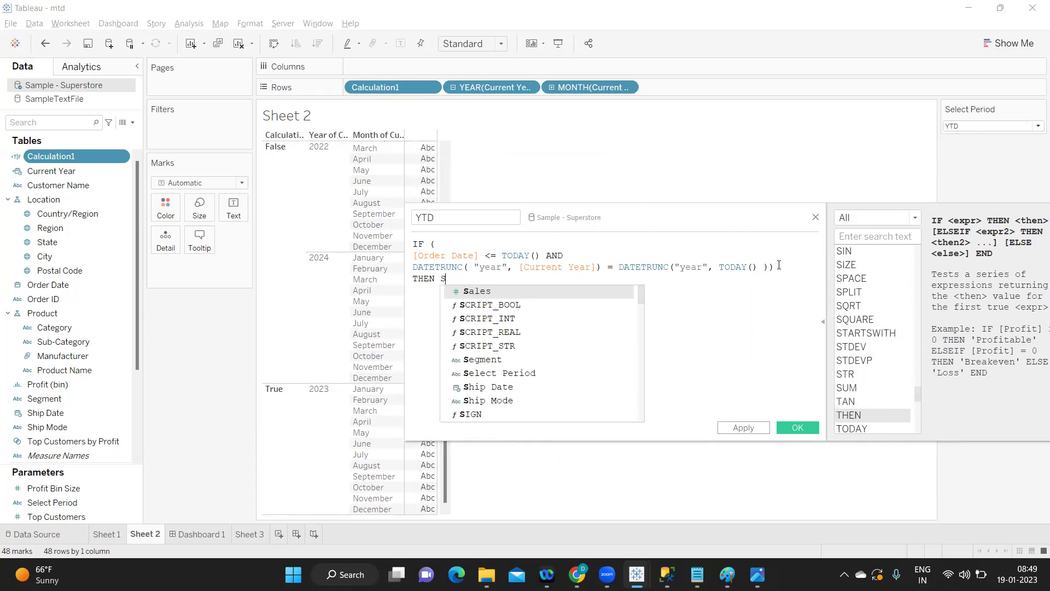
{"action": "key", "text": "Return"}
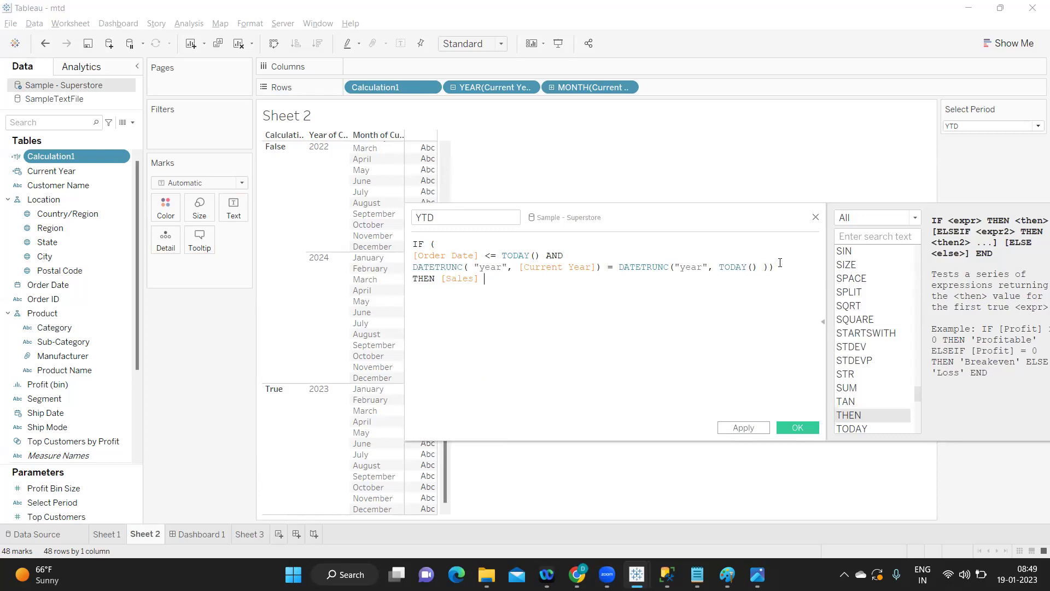
{"action": "type", "text": "END"}
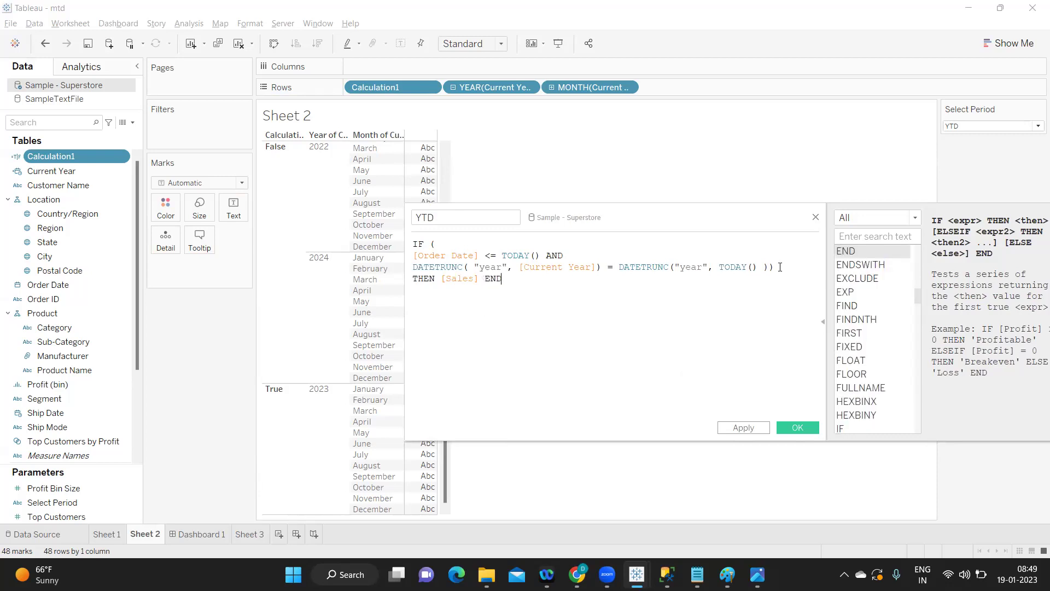
{"action": "key", "text": "BackSpace"}
{"action": "key", "text": "BackSpace"}
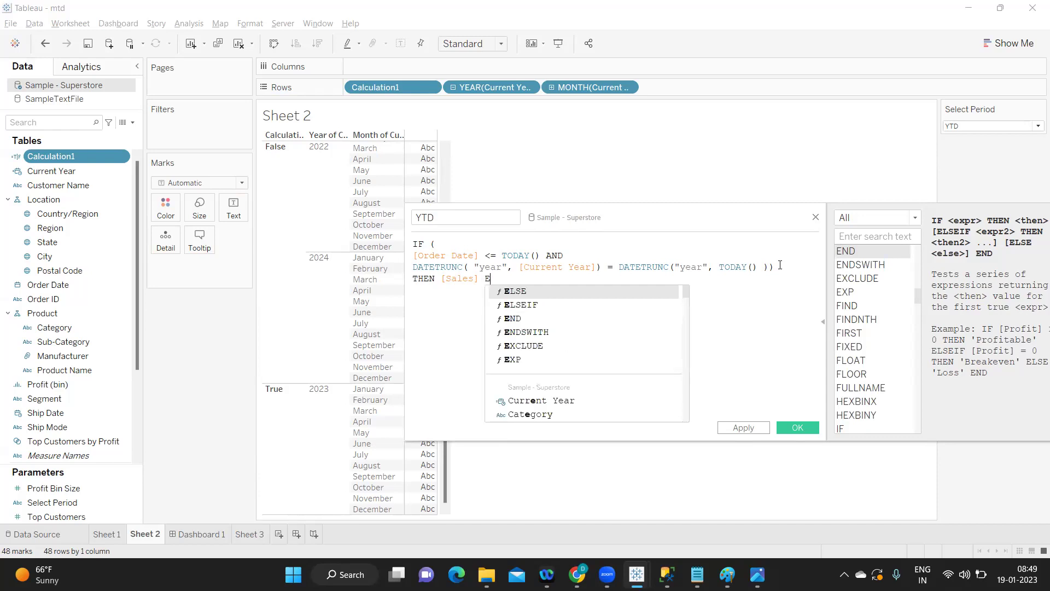
{"action": "key", "text": "Return"}
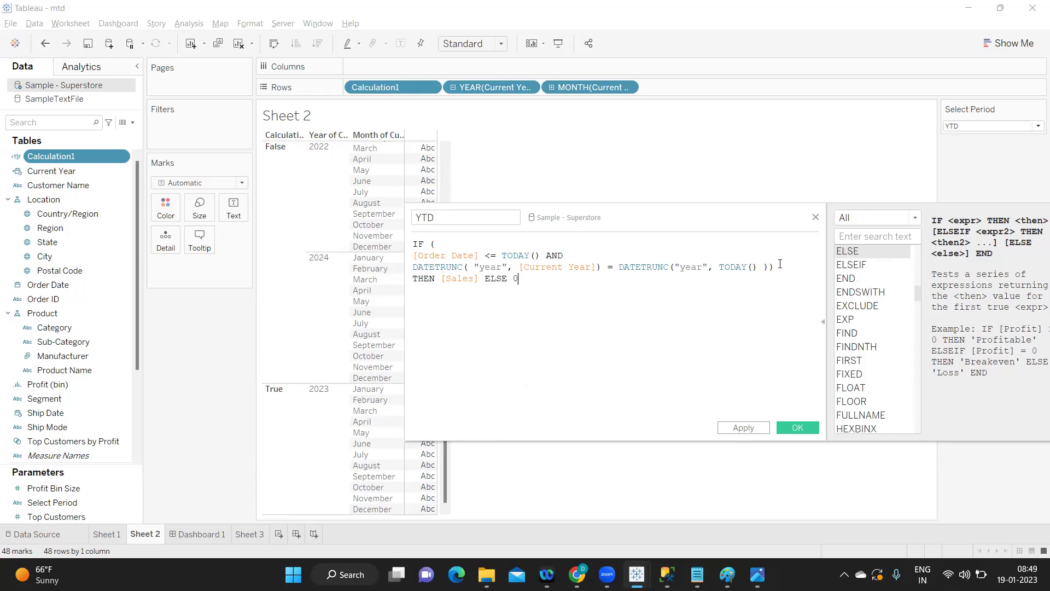
{"action": "type", "text": "EN"}
{"action": "key", "text": "Return"}
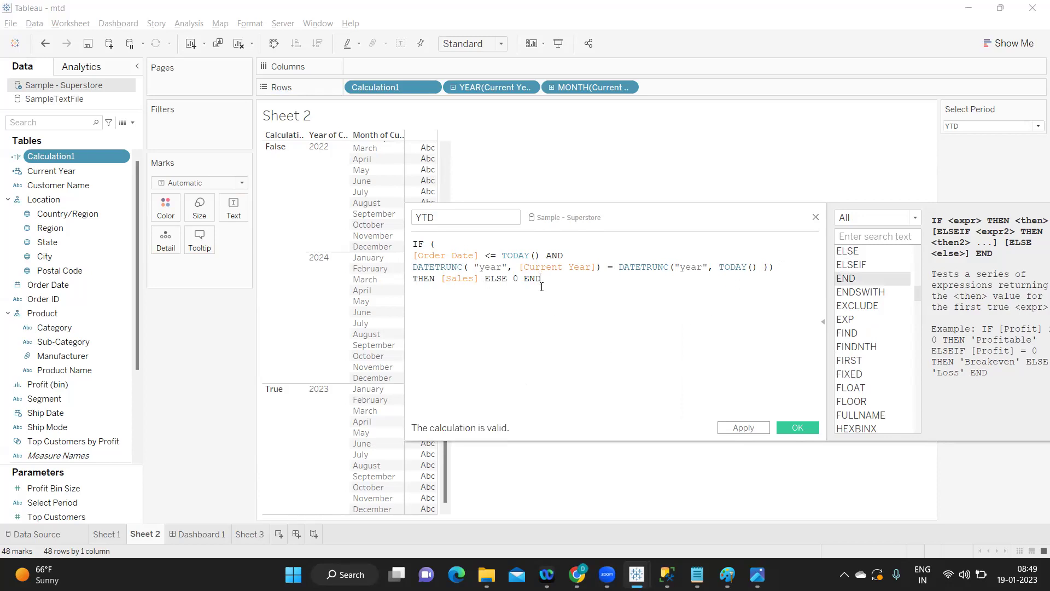
{"action": "key", "text": "ctrl+a"}
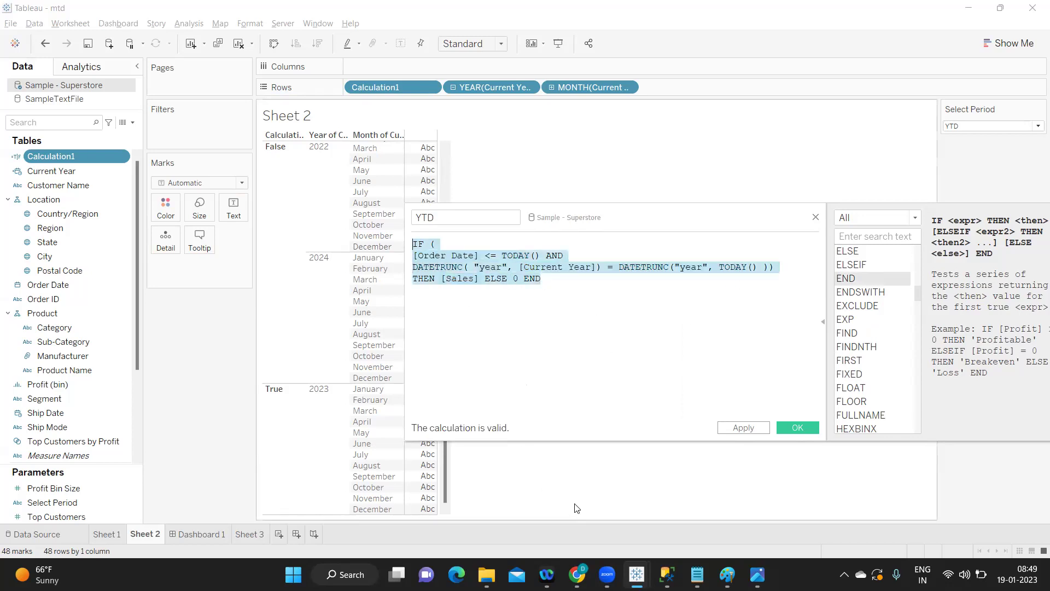
{"action": "left_click", "coordinate": [744, 427]}
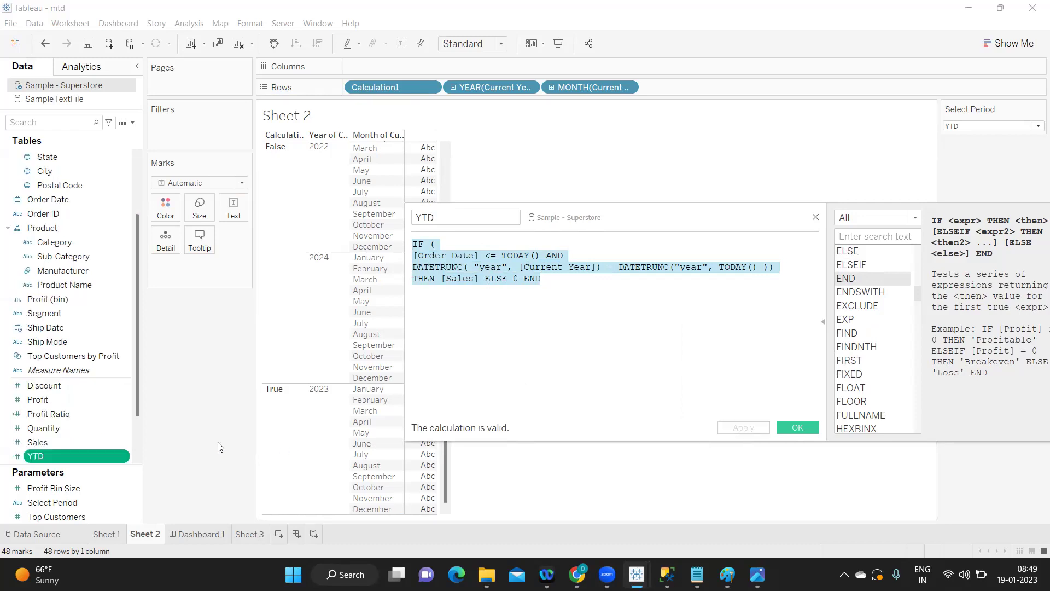
- Drop YTD on Text to check its monthly values, then remove SUM(YTD) from the Marks card
{"action": "left_click_drag", "start_coordinate": [50, 456], "coordinate": [241, 213]}
{"action": "left_click_drag", "start_coordinate": [702, 210], "coordinate": [772, 153]}
{"action": "scroll", "coordinate": [422, 447], "scroll_direction": "down", "scroll_amount": 2}
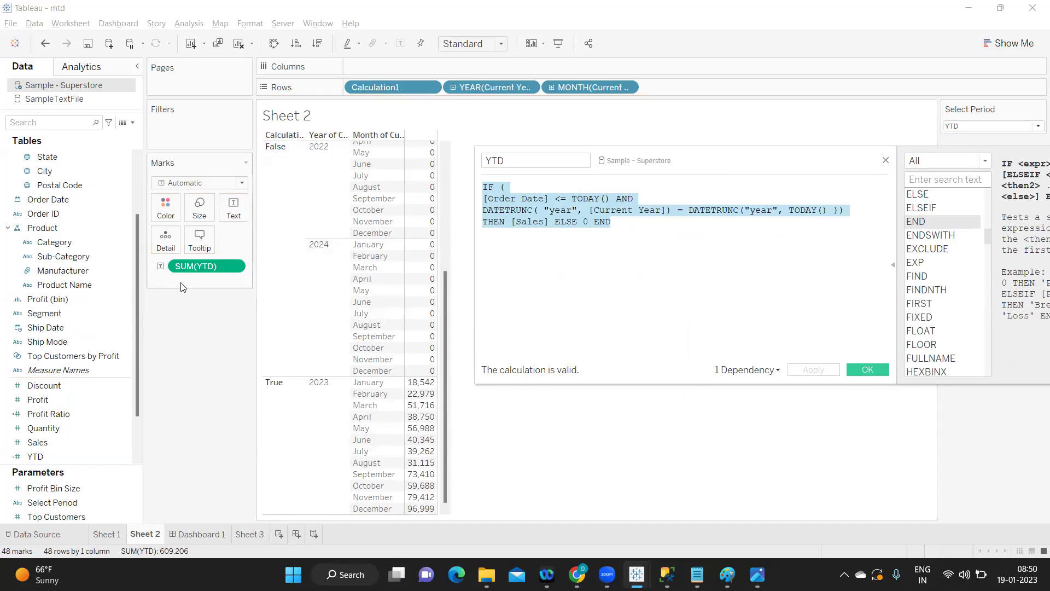
{"action": "left_click_drag", "start_coordinate": [191, 267], "coordinate": [186, 405]}
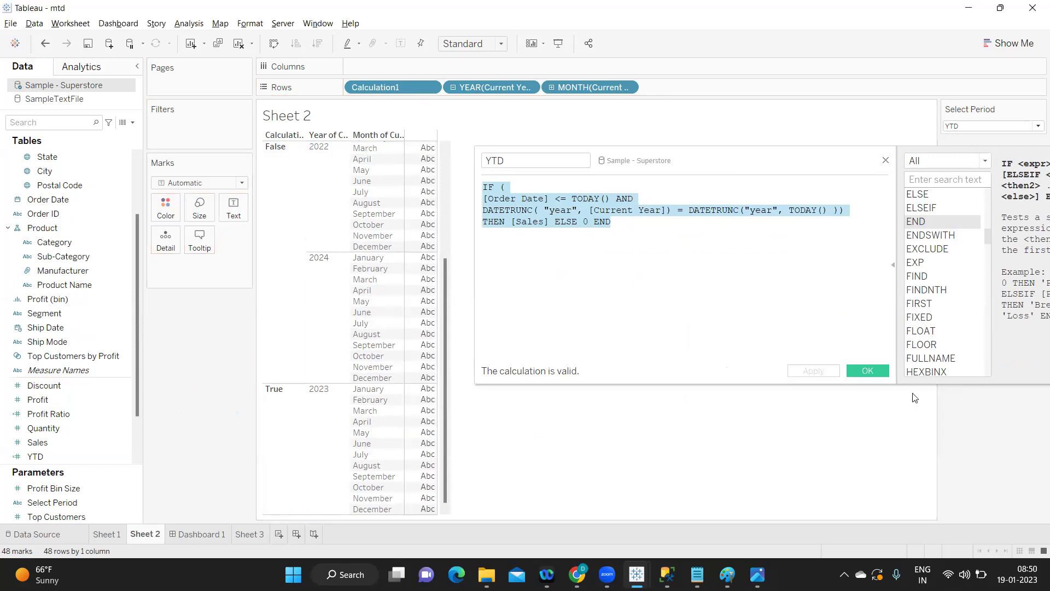
- Confirm YTD, create YTD (copy) and YTD (copy) (copy), and open YTD (copy) for editing
{"action": "left_click", "coordinate": [870, 371]}
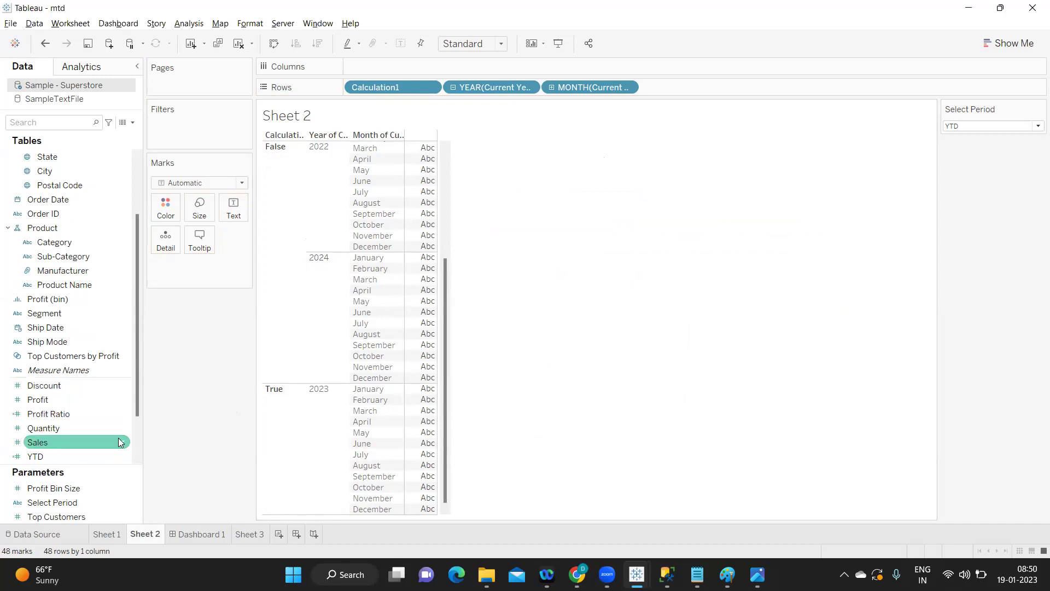
{"action": "right_click", "coordinate": [121, 457]}
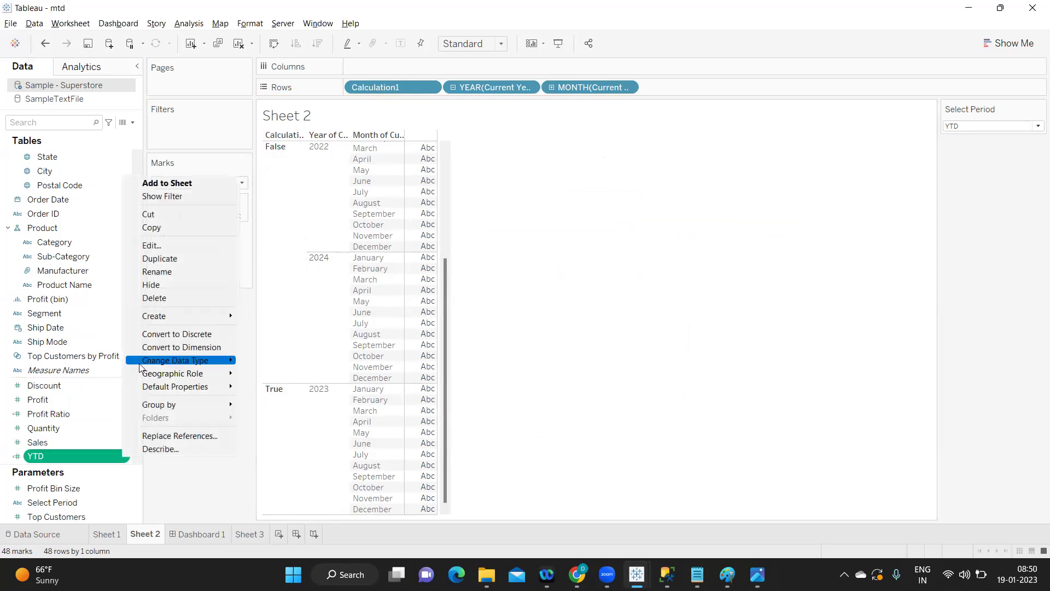
{"action": "left_click", "coordinate": [161, 260]}
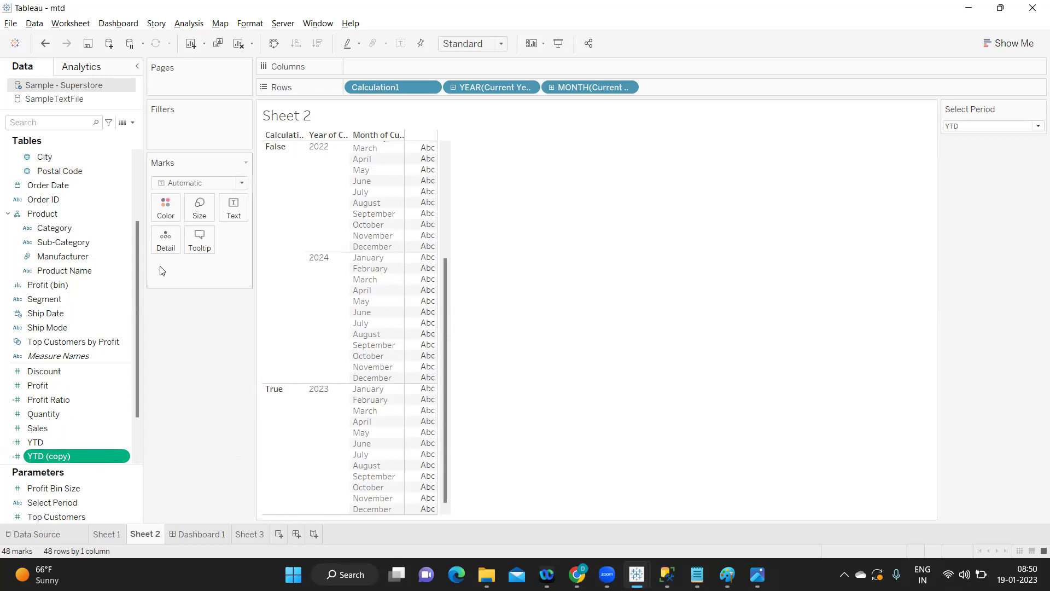
{"action": "right_click", "coordinate": [124, 456]}
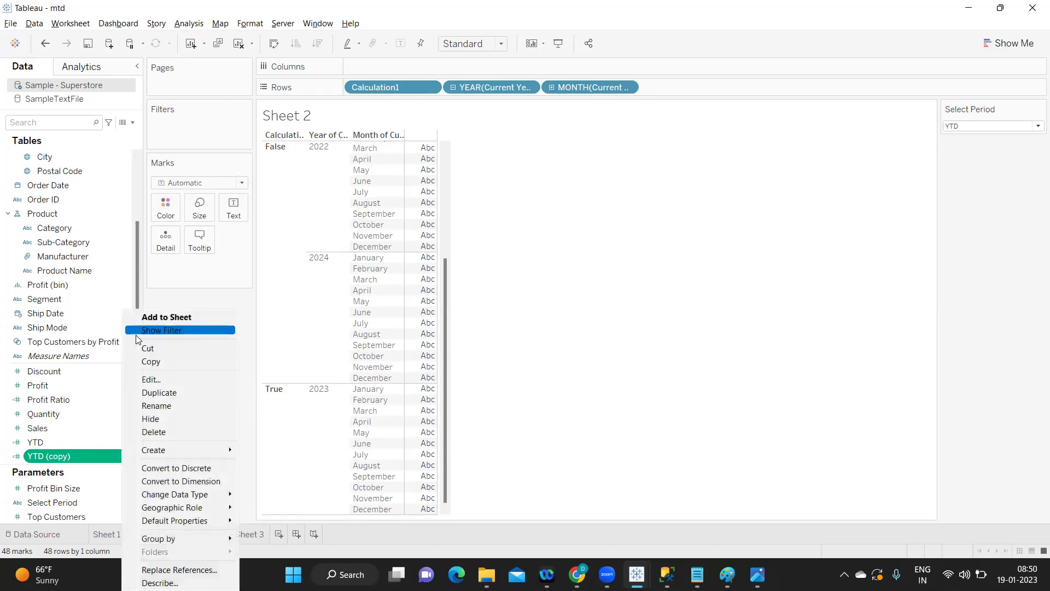
{"action": "left_click", "coordinate": [161, 393]}
{"action": "right_click", "coordinate": [118, 441]}
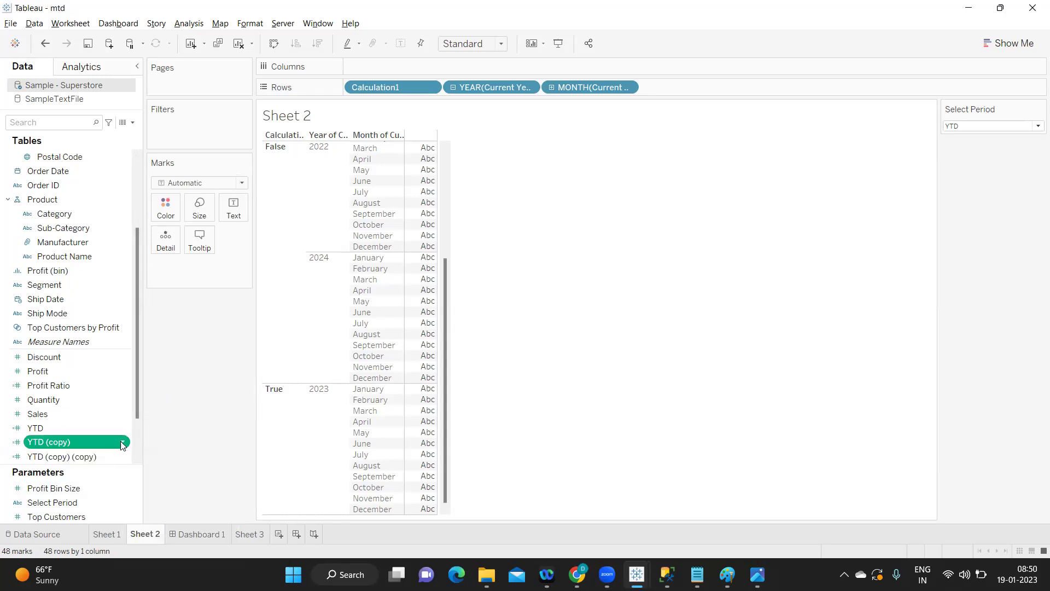
{"action": "left_click", "coordinate": [162, 235]}
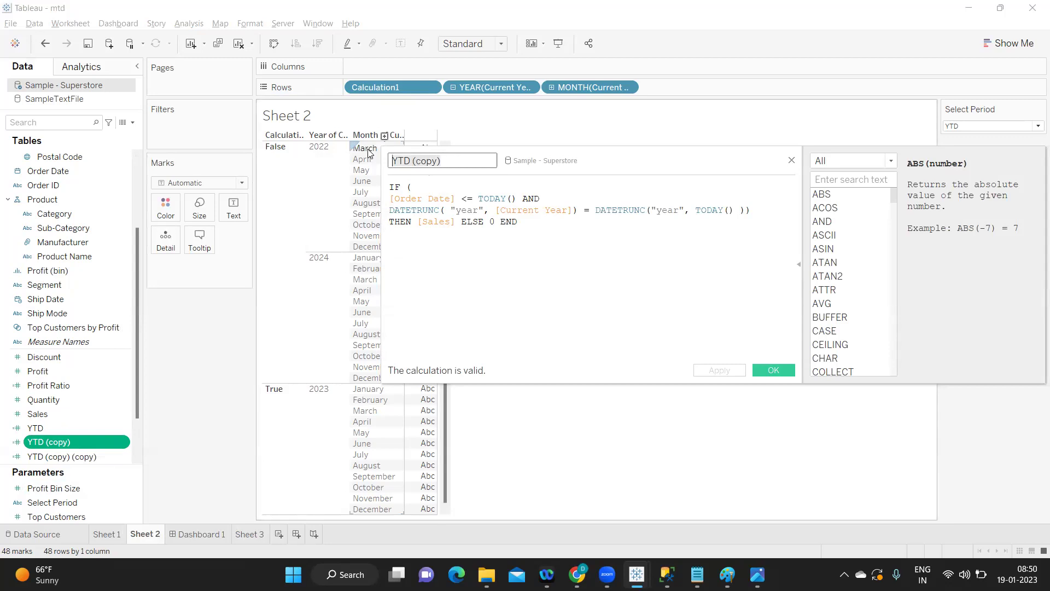
- Rename the copy to MTD, change both DATETRUNC "year" arguments to "month", and apply
{"action": "type", "text": "MTD"}
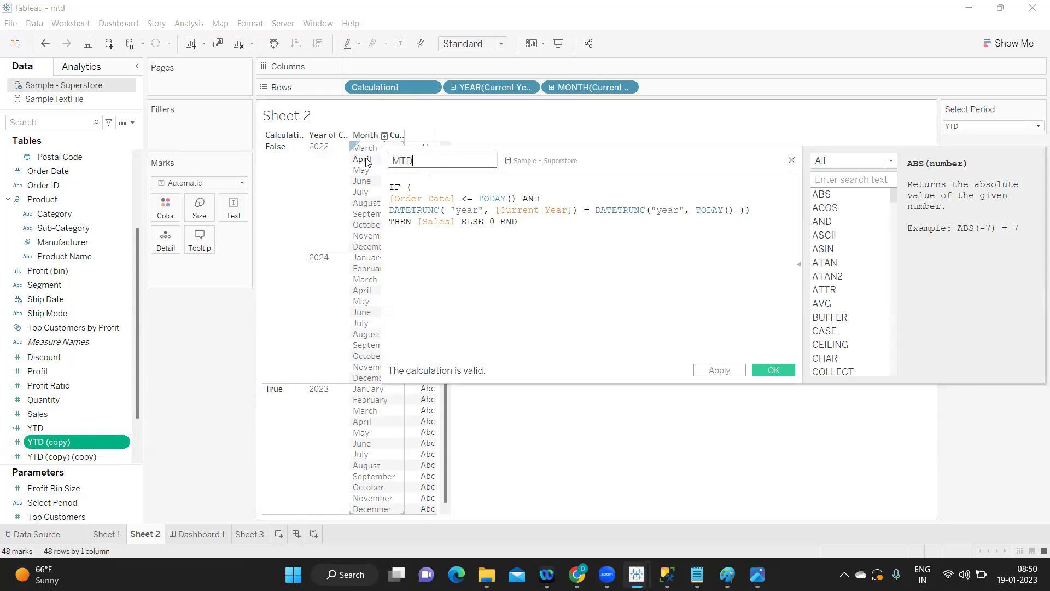
{"action": "double_click", "coordinate": [474, 209]}
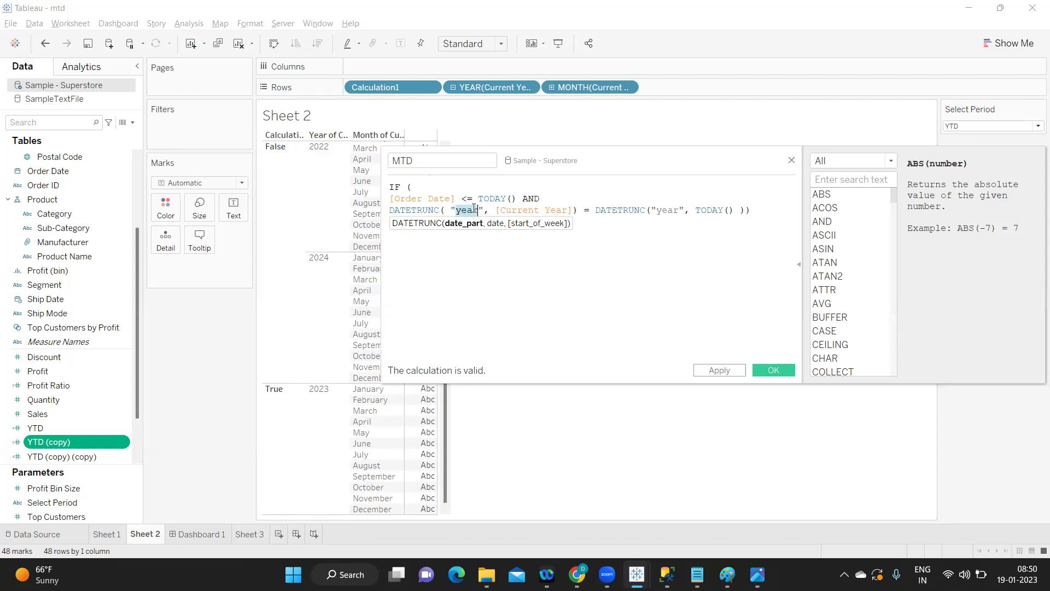
{"action": "type", "text": "month"}
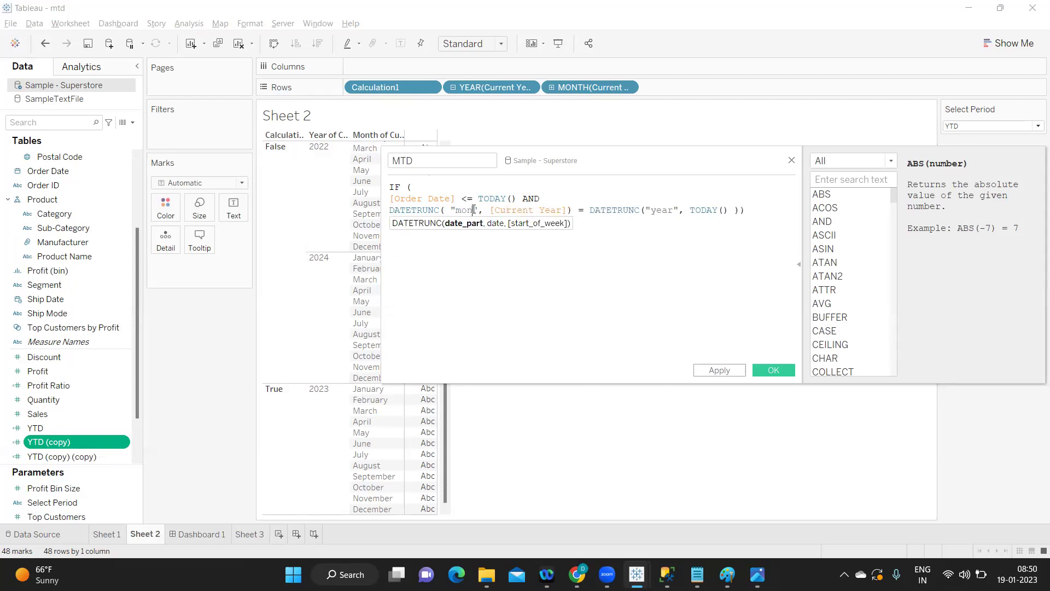
{"action": "double_click", "coordinate": [674, 209]}
{"action": "type", "text": "month"}
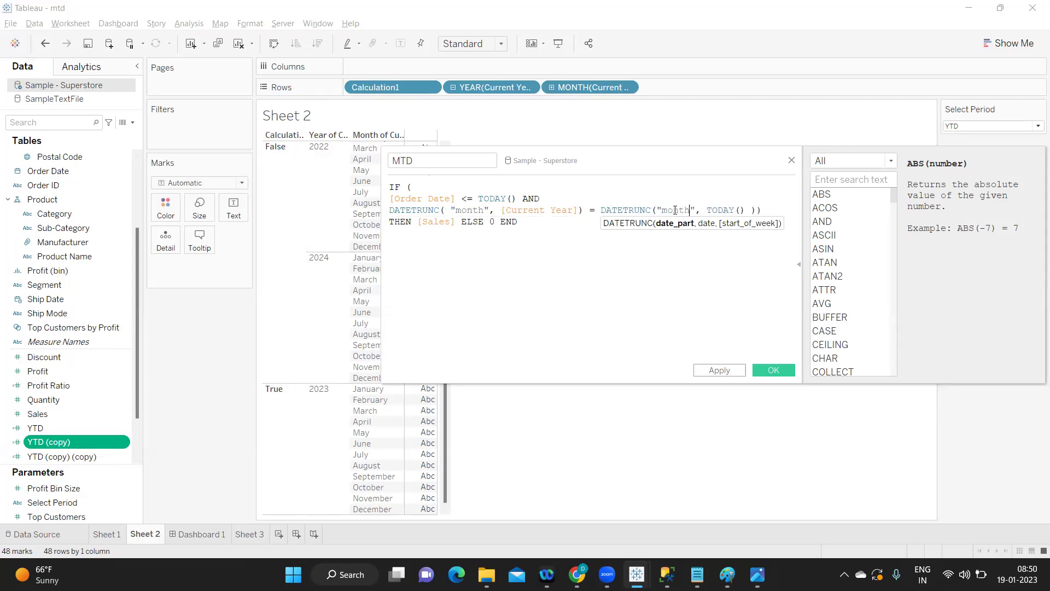
{"action": "left_click", "coordinate": [608, 308]}
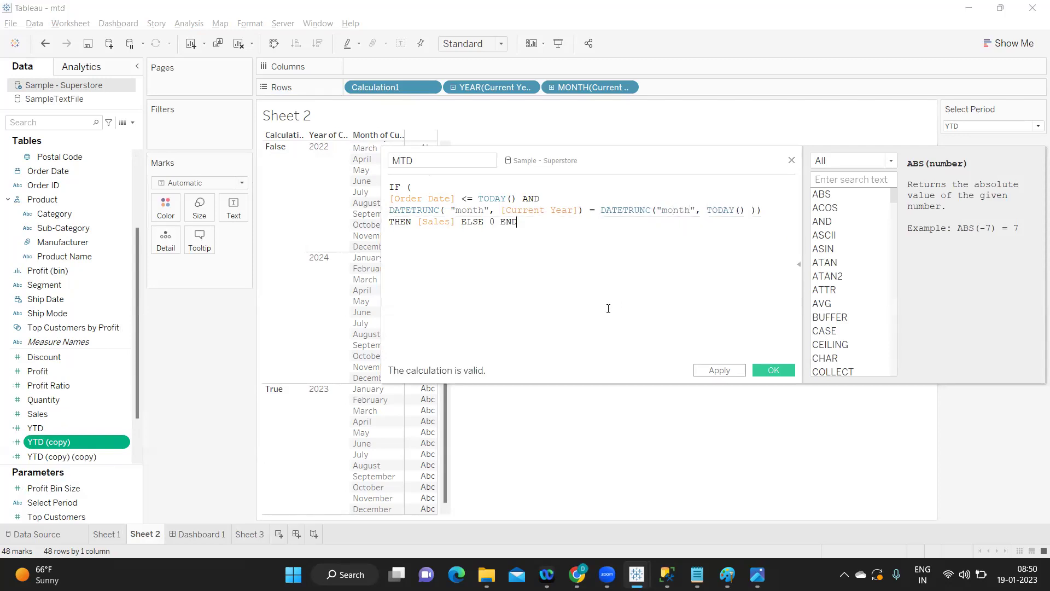
{"action": "left_click", "coordinate": [717, 365]}
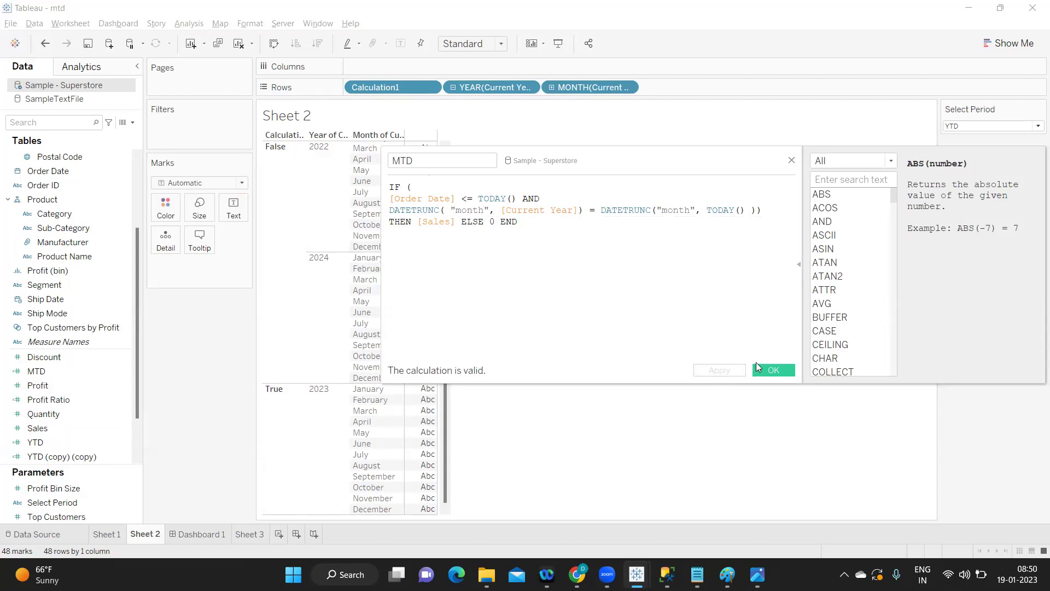
{"action": "left_click", "coordinate": [767, 371]}
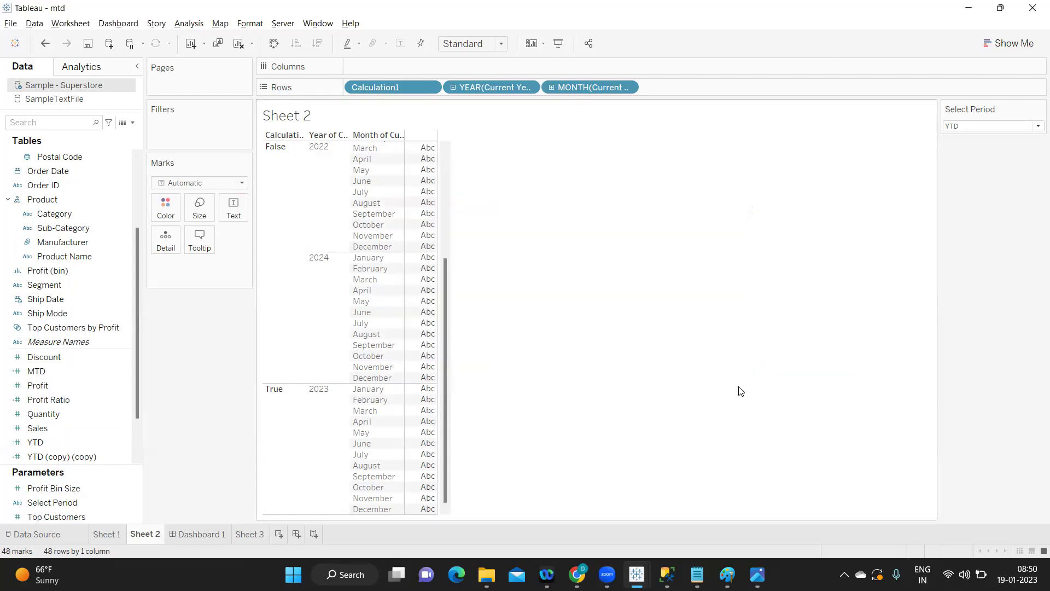
{"action": "left_click_drag", "start_coordinate": [36, 371], "coordinate": [221, 206]}
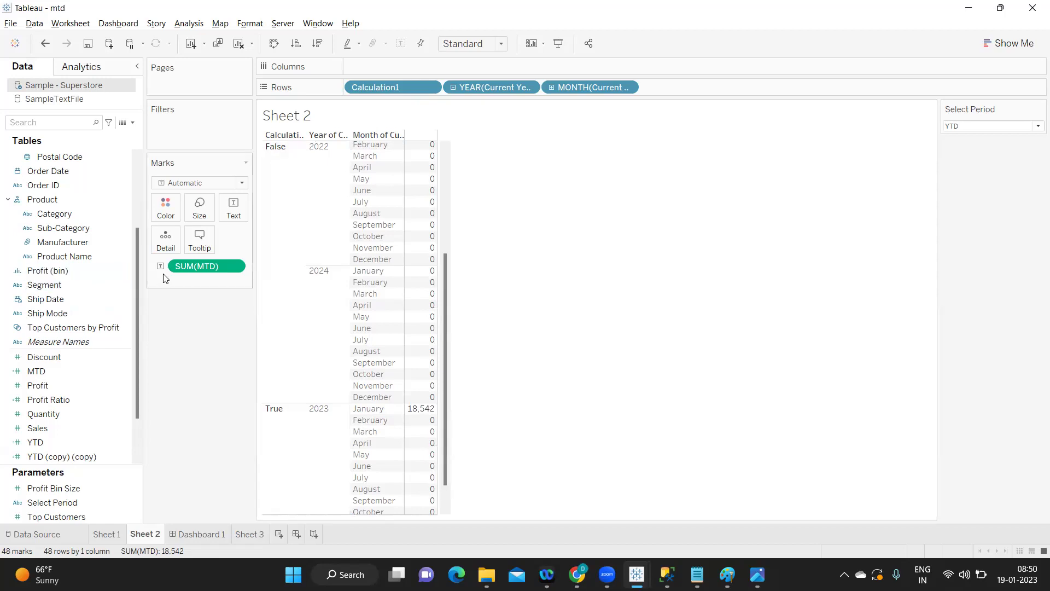
{"action": "left_click_drag", "start_coordinate": [188, 272], "coordinate": [195, 399]}
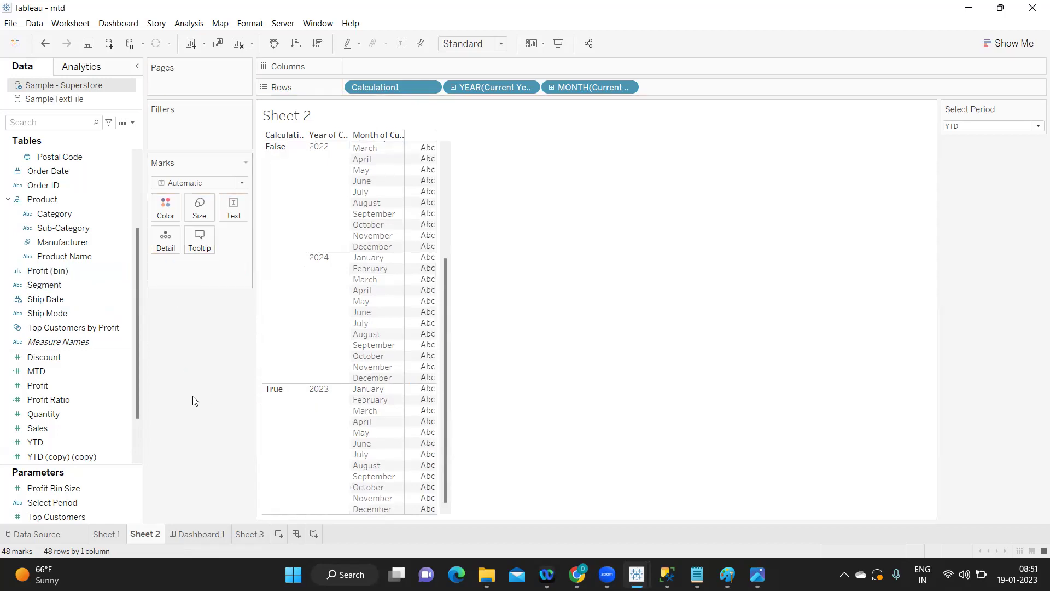
- Rename YTD (copy) (copy) to QTD, switch both DATETRUNC "year" arguments to "quarter", and save
{"action": "left_click", "coordinate": [125, 456]}
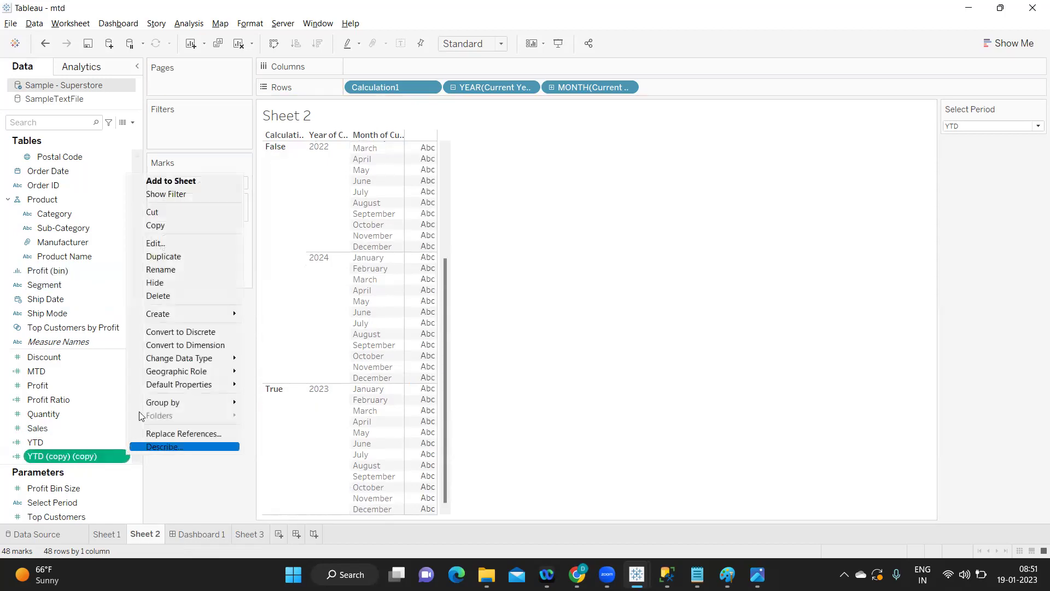
{"action": "left_click", "coordinate": [175, 243]}
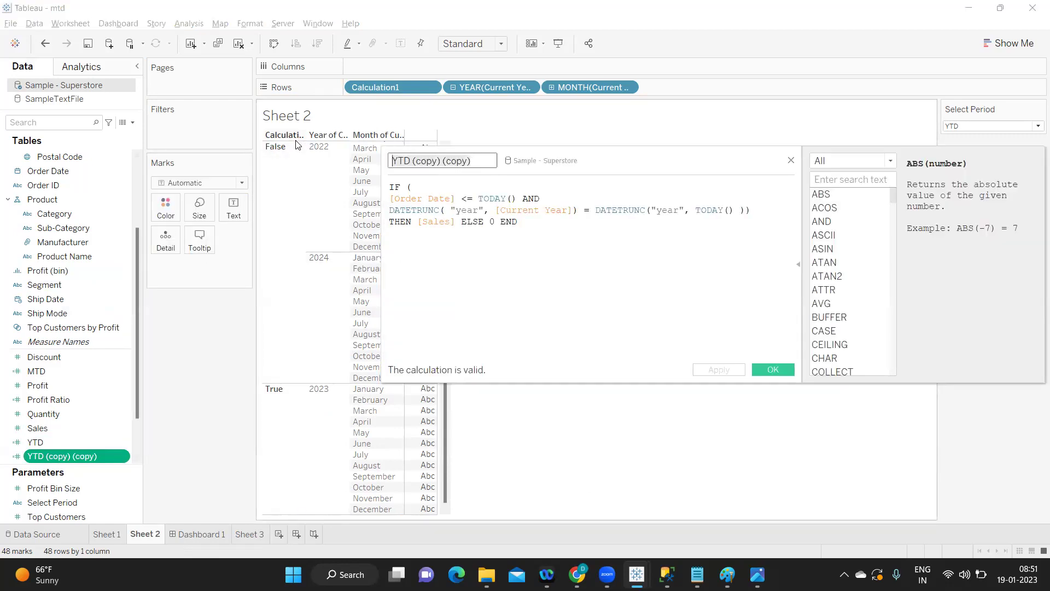
{"action": "type", "text": "QTD"}
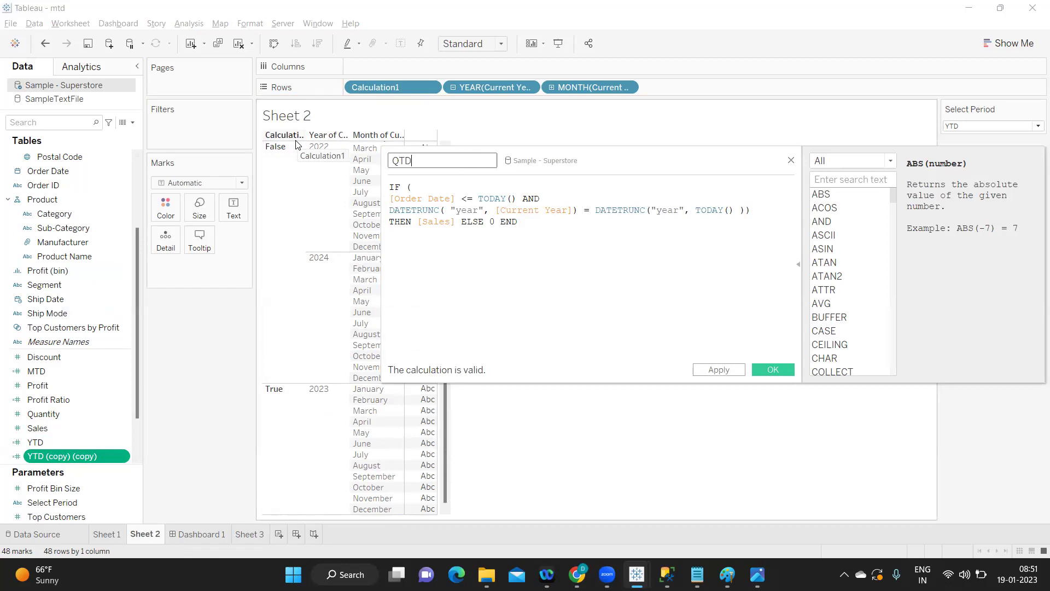
{"action": "double_click", "coordinate": [468, 210]}
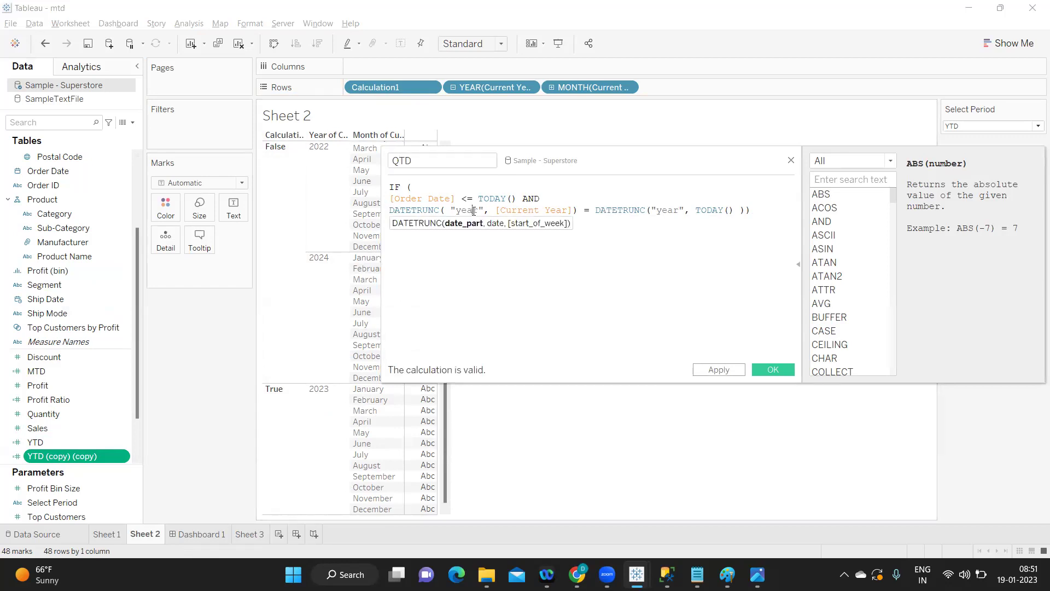
{"action": "type", "text": "quarter"}
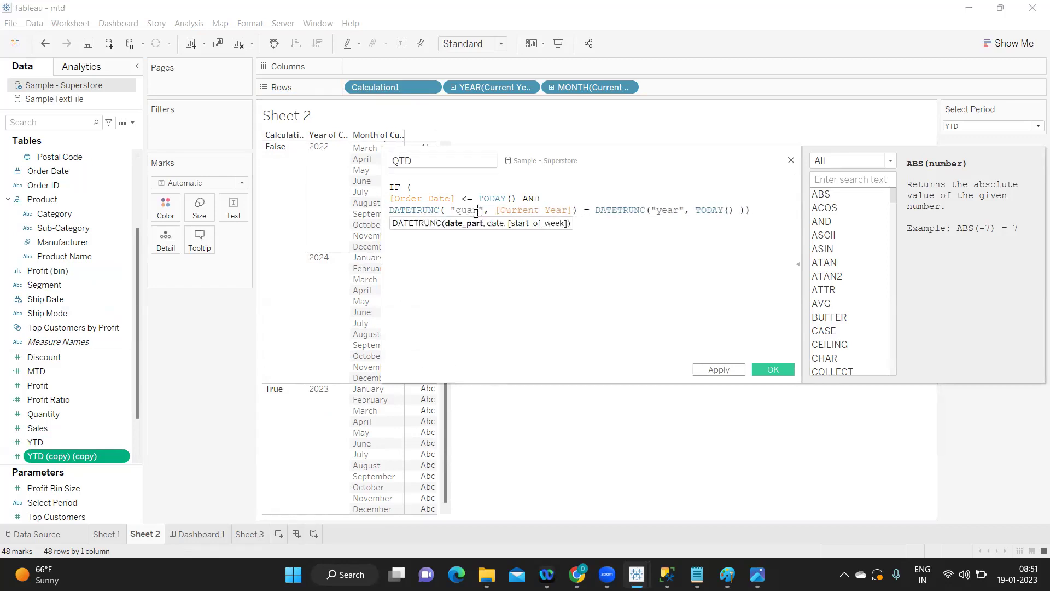
{"action": "double_click", "coordinate": [686, 210]}
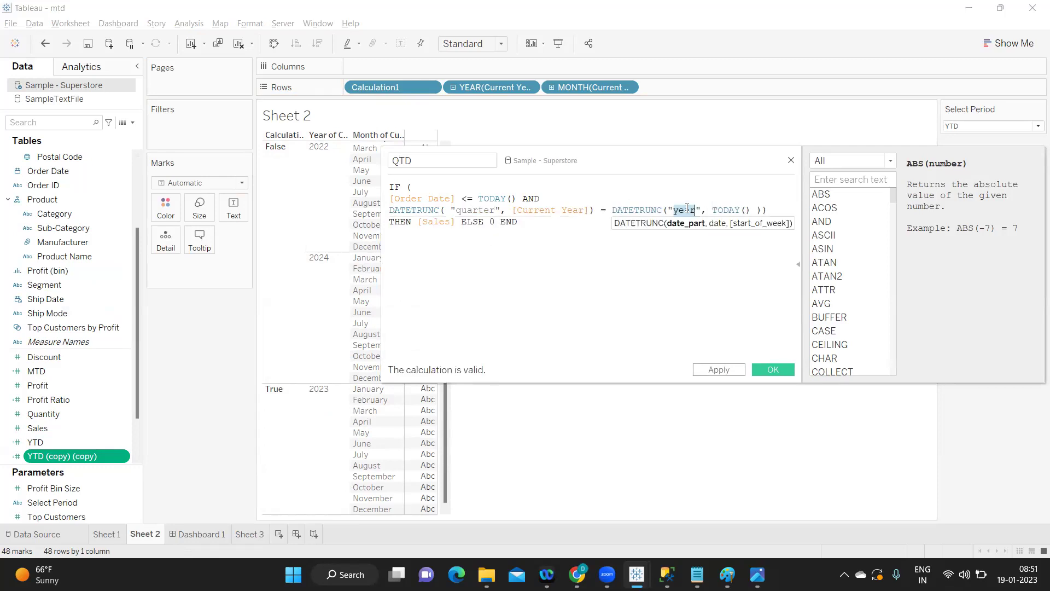
{"action": "type", "text": "quarter"}
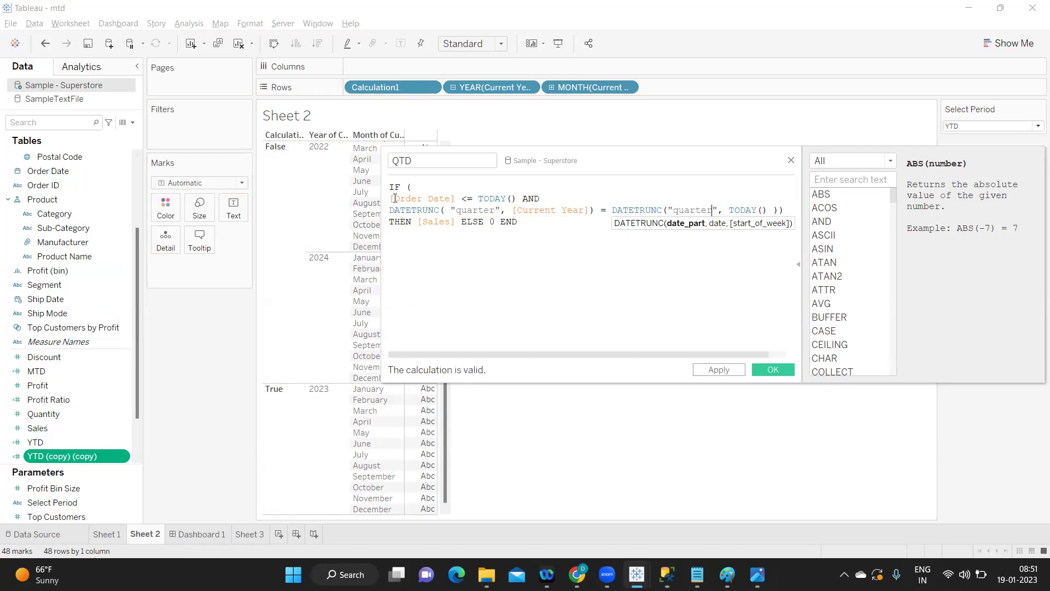
{"action": "left_click_drag", "start_coordinate": [394, 198], "coordinate": [796, 207]}
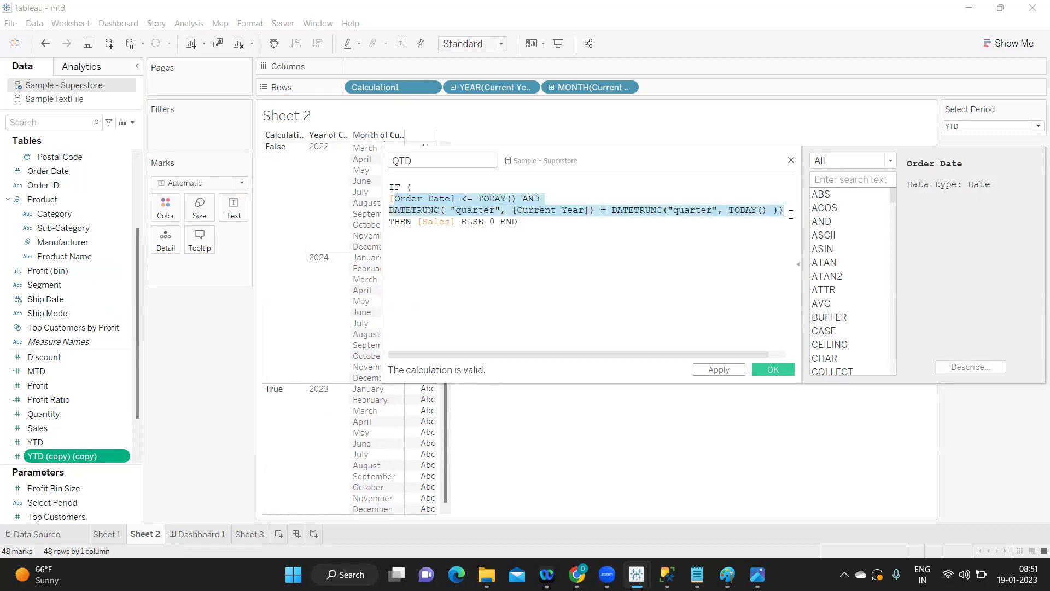
{"action": "left_click", "coordinate": [457, 210]}
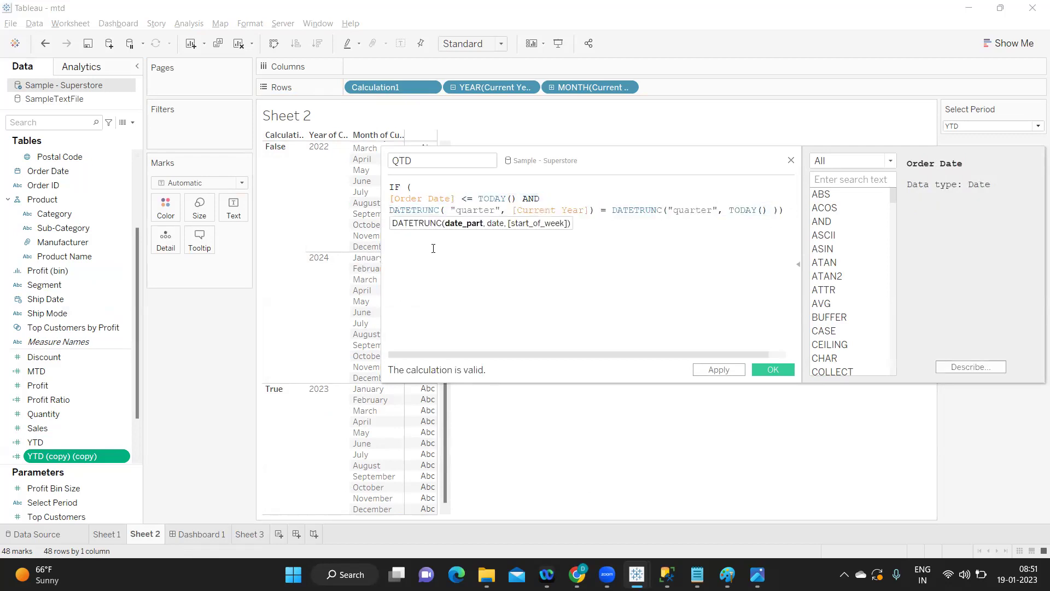
{"action": "left_click", "coordinate": [706, 369]}
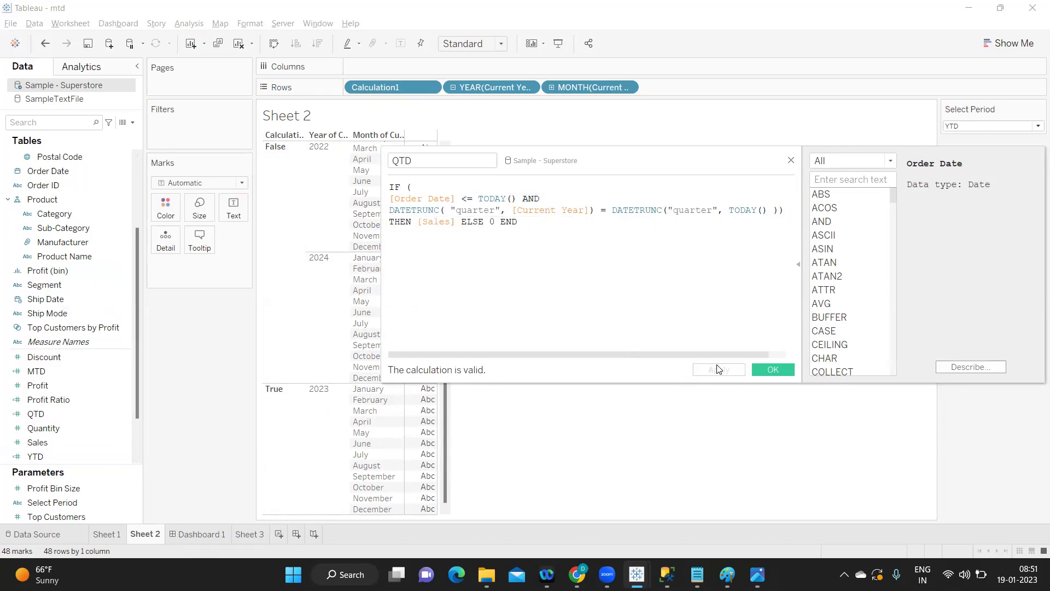
{"action": "left_click", "coordinate": [773, 370]}
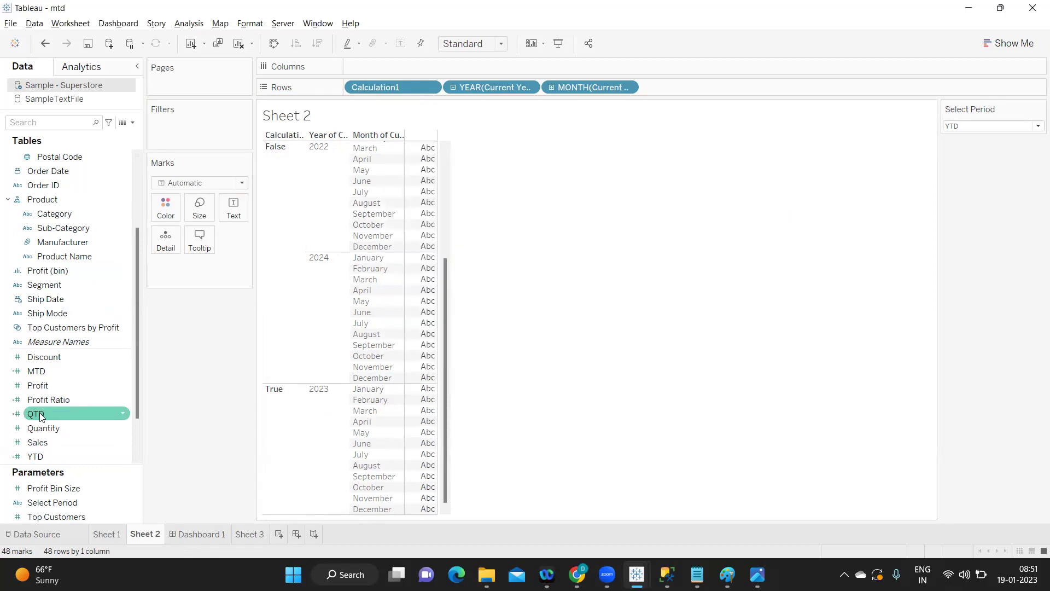
- Preview QTD as text labels in the table, then remove it again
{"action": "left_click_drag", "start_coordinate": [35, 414], "coordinate": [231, 216]}
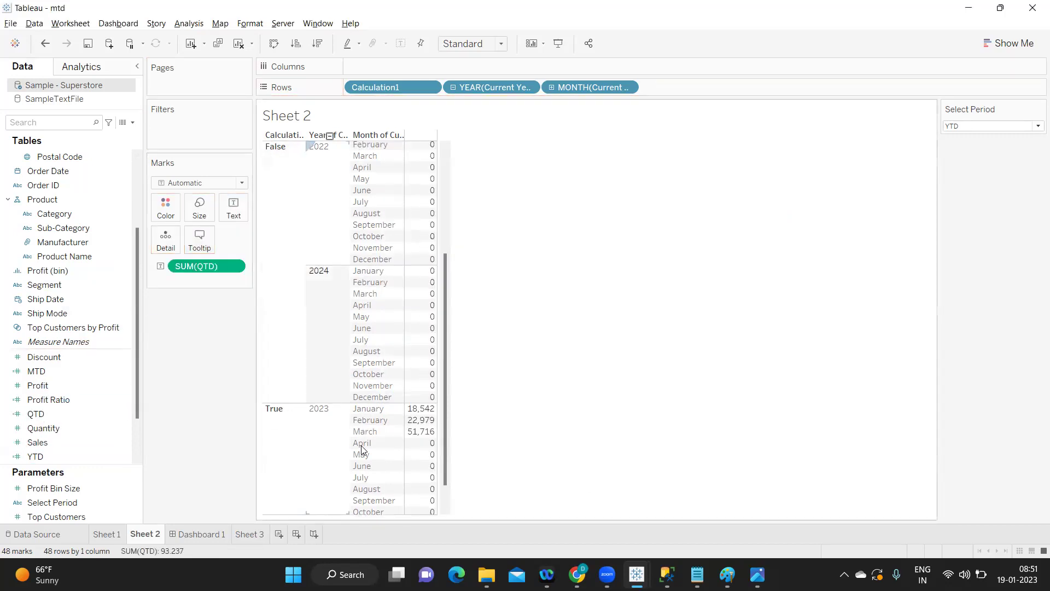
{"action": "mouse_move", "coordinate": [430, 438]}
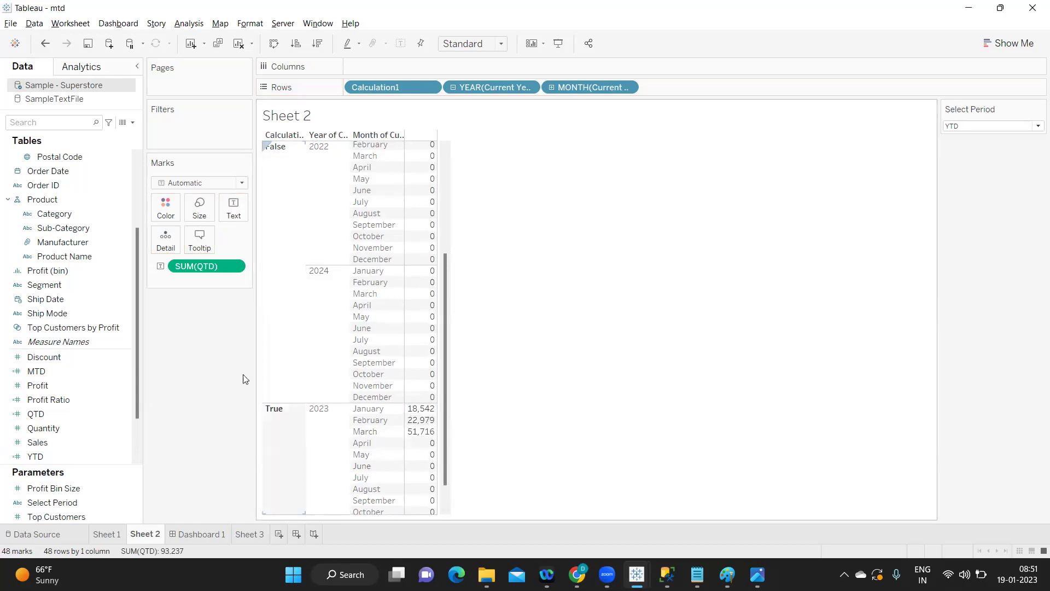
{"action": "left_click_drag", "start_coordinate": [183, 271], "coordinate": [194, 375]}
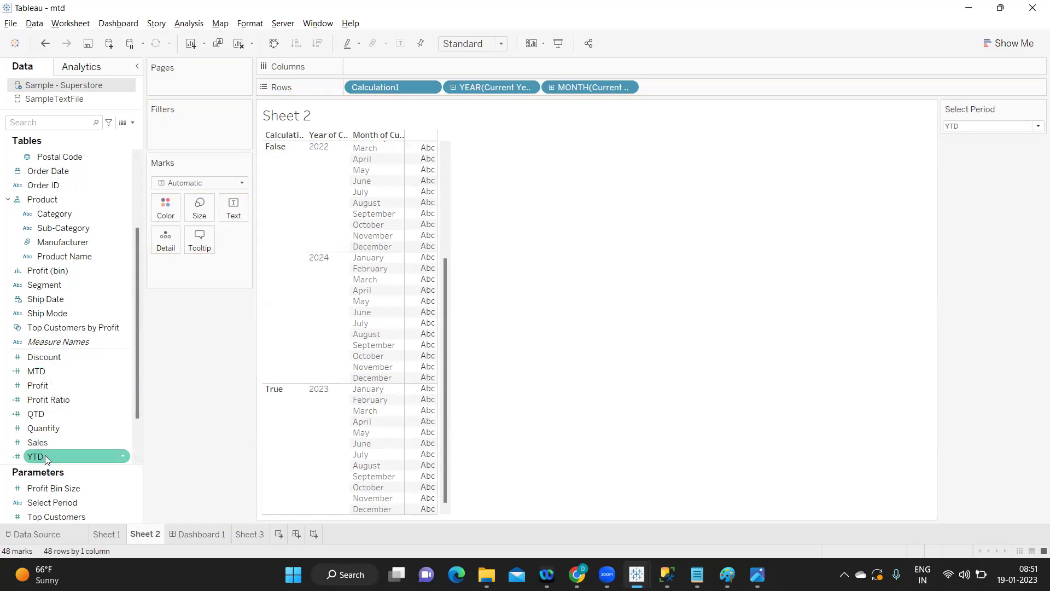
- Create a new calculated field named P_Select period
{"action": "left_click", "coordinate": [133, 123]}
{"action": "left_click", "coordinate": [121, 140]}
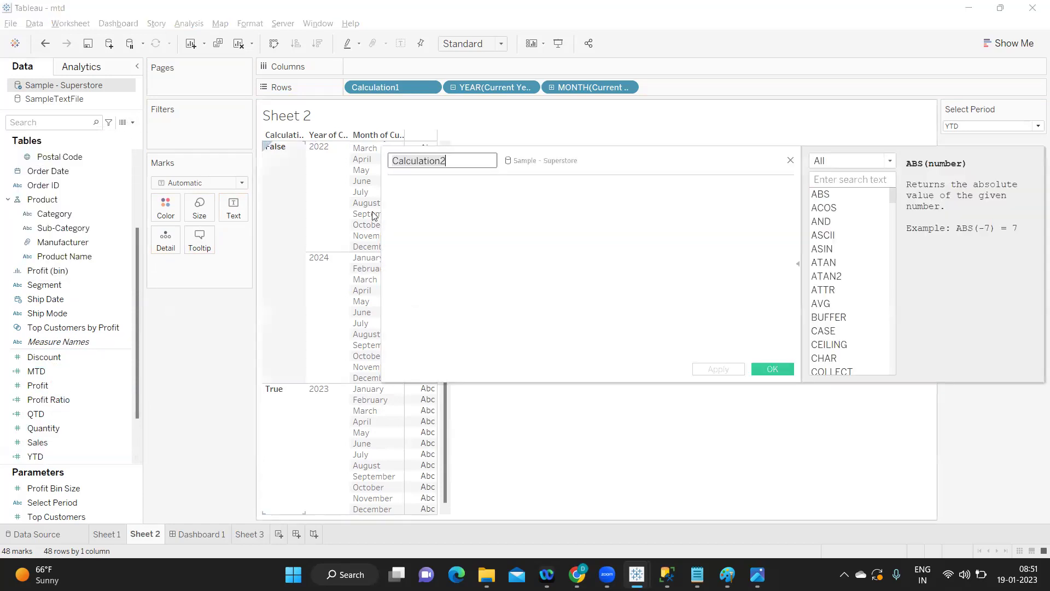
{"action": "type", "text": "P_"}
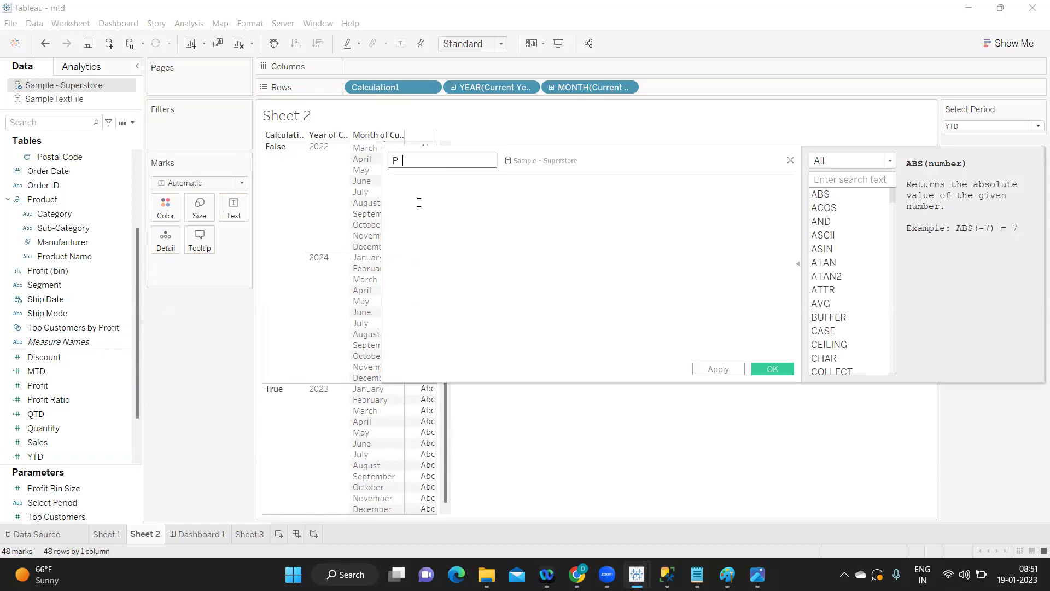
{"action": "type", "text": "Select period"}
{"action": "left_click", "coordinate": [429, 185]}
- Start the formula with CASE [Select Period] WHEN "YTD" THEN [YTD]
{"action": "type", "text": "ca"}
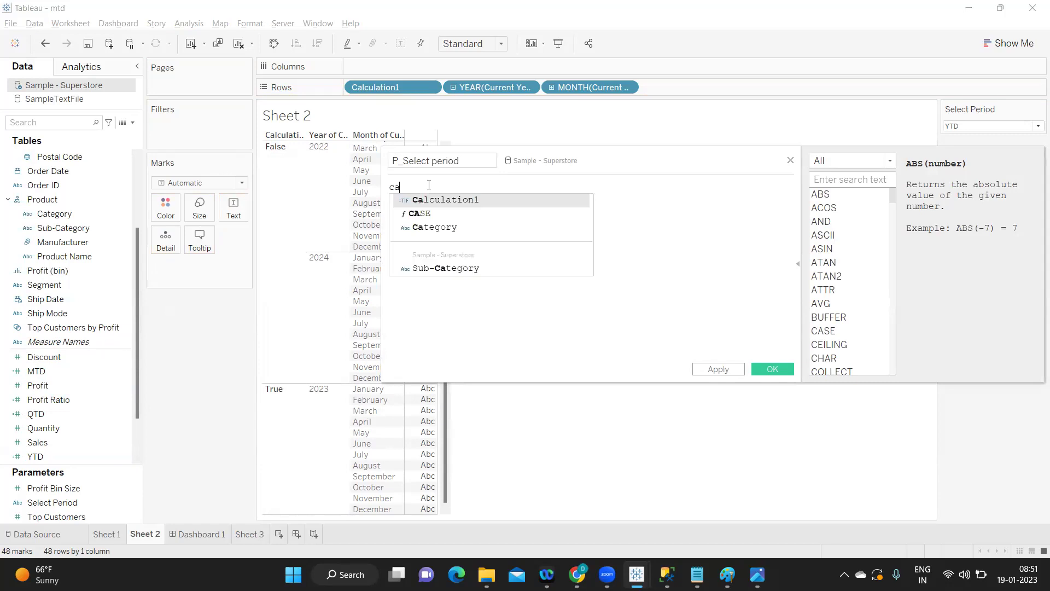
{"action": "key", "text": "Down"}
{"action": "key", "text": "Return"}
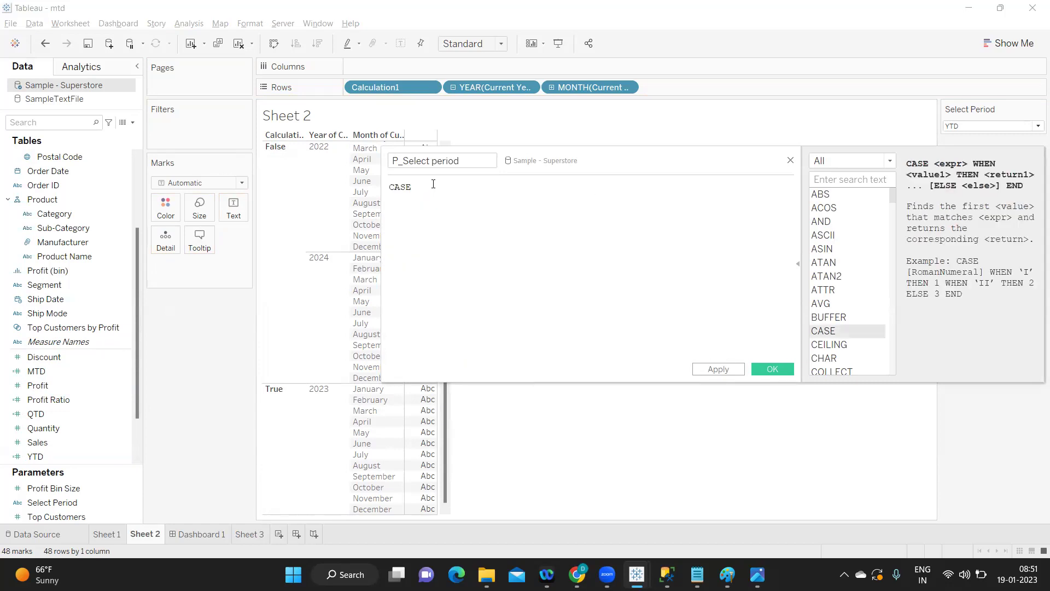
{"action": "type", "text": "se"}
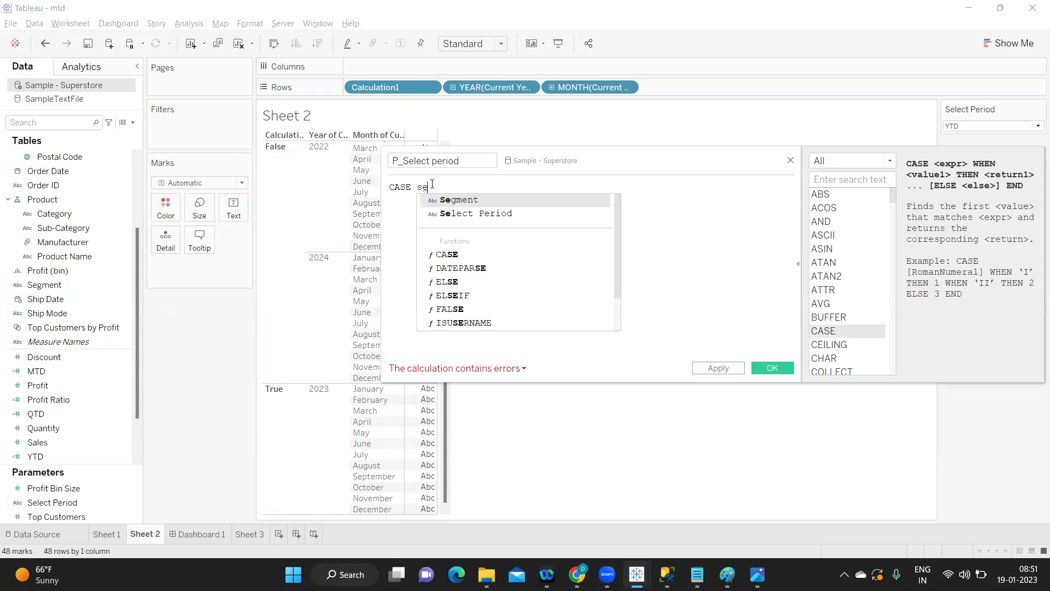
{"action": "key", "text": "Down"}
{"action": "key", "text": "Return"}
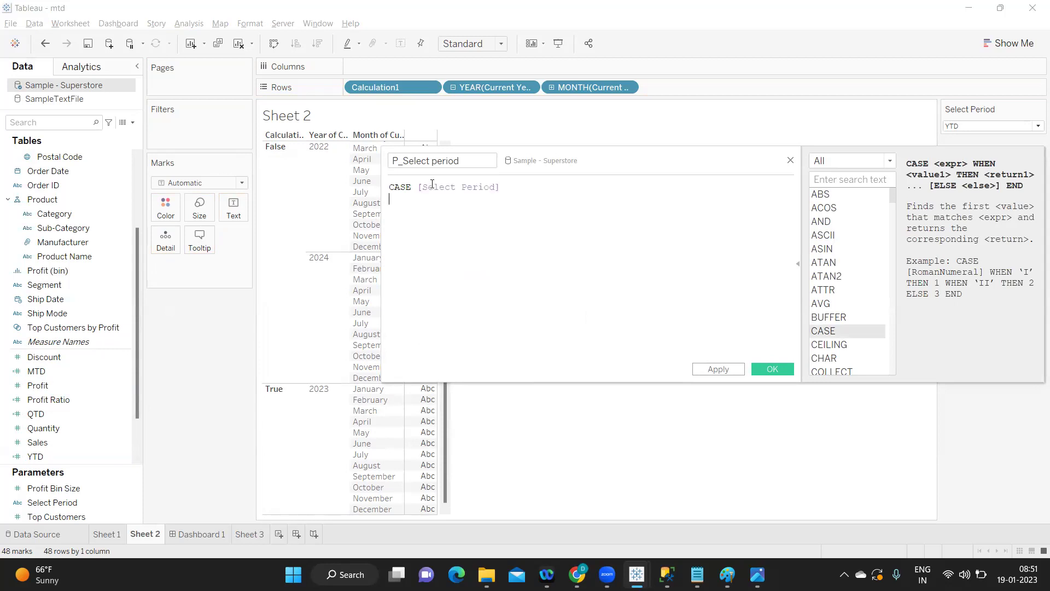
{"action": "type", "text": "wh"}
{"action": "key", "text": "Return"}
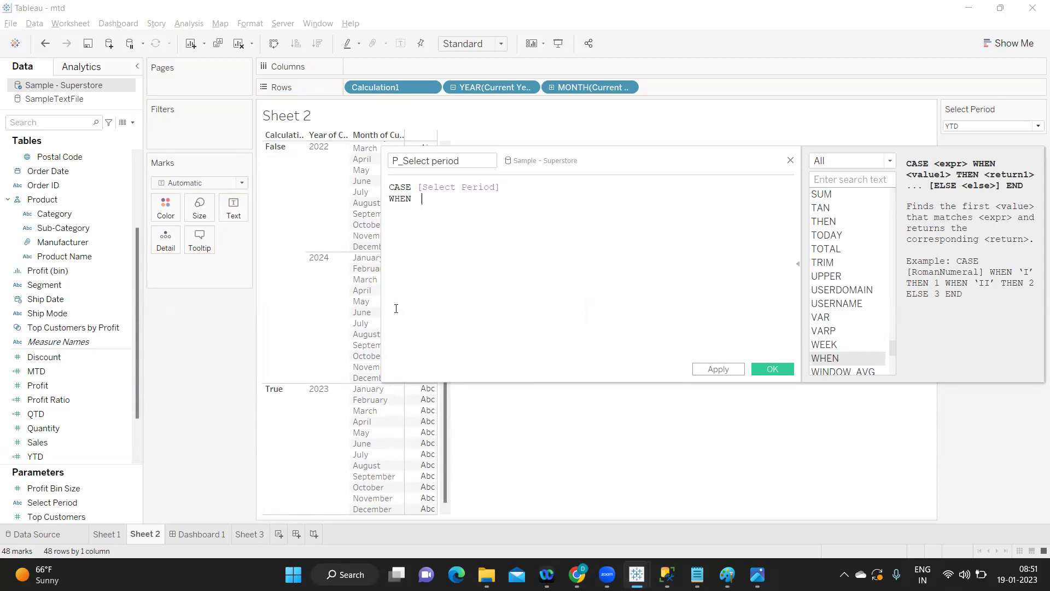
{"action": "type", "text": "\"YTD\" th"}
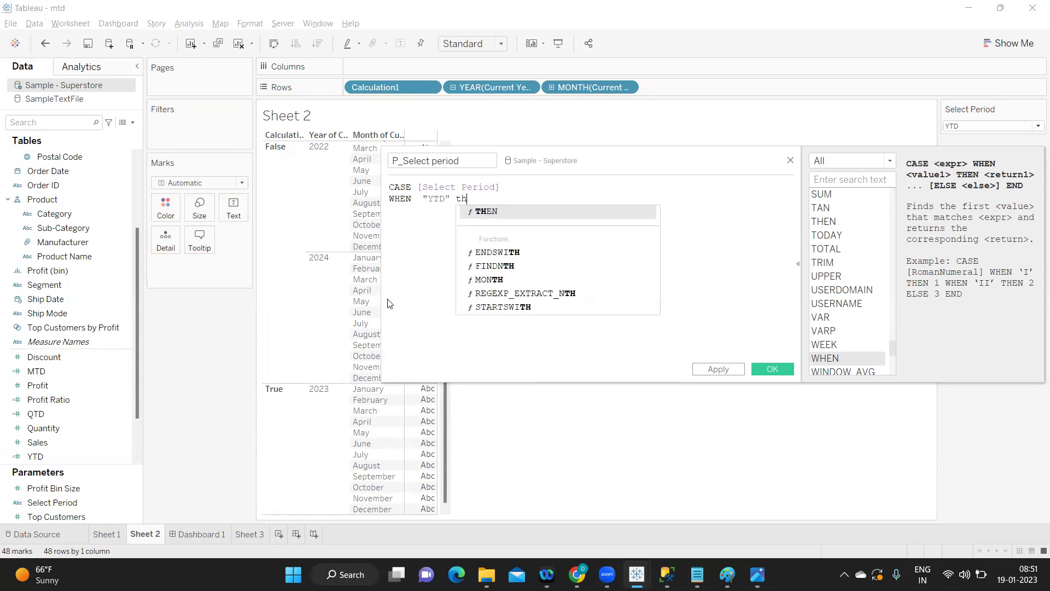
{"action": "key", "text": "Return"}
{"action": "type", "text": "ytd"}
{"action": "key", "text": "Return"}
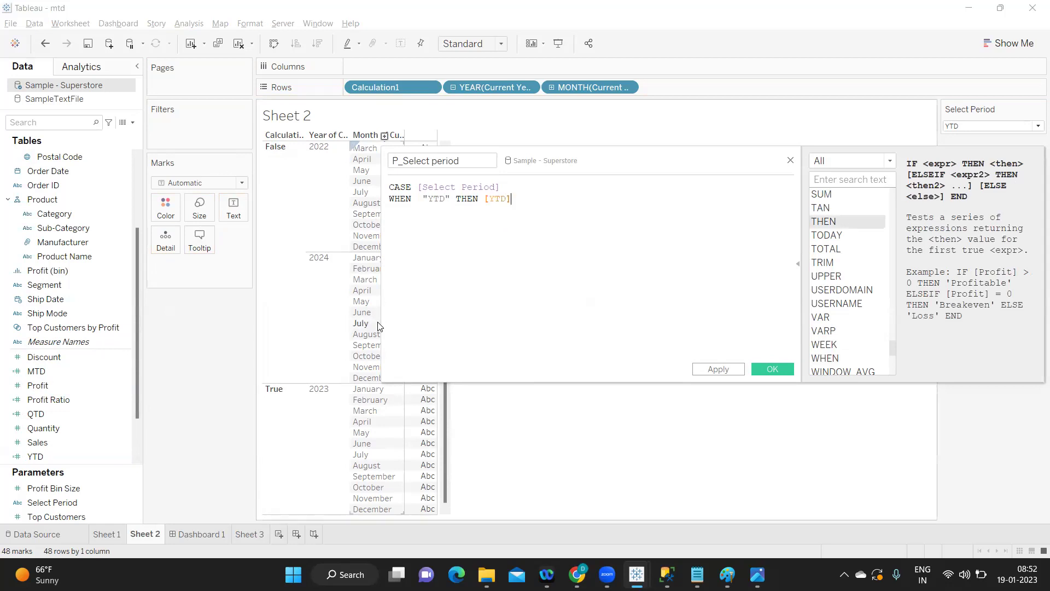
{"action": "key", "text": "Return"}
- Add WHEN "MTD" THEN [MTD] and WHEN "QTD" THEN [QTD] branches, closing with END
{"action": "type", "text": "wh"}
{"action": "key", "text": "Return"}
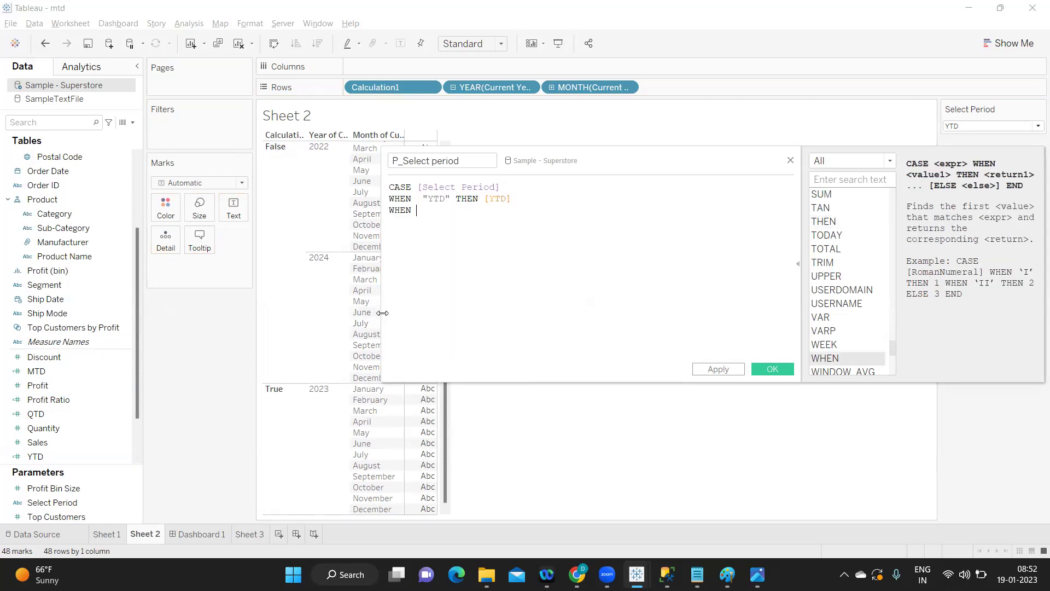
{"action": "type", "text": "\"MT"}
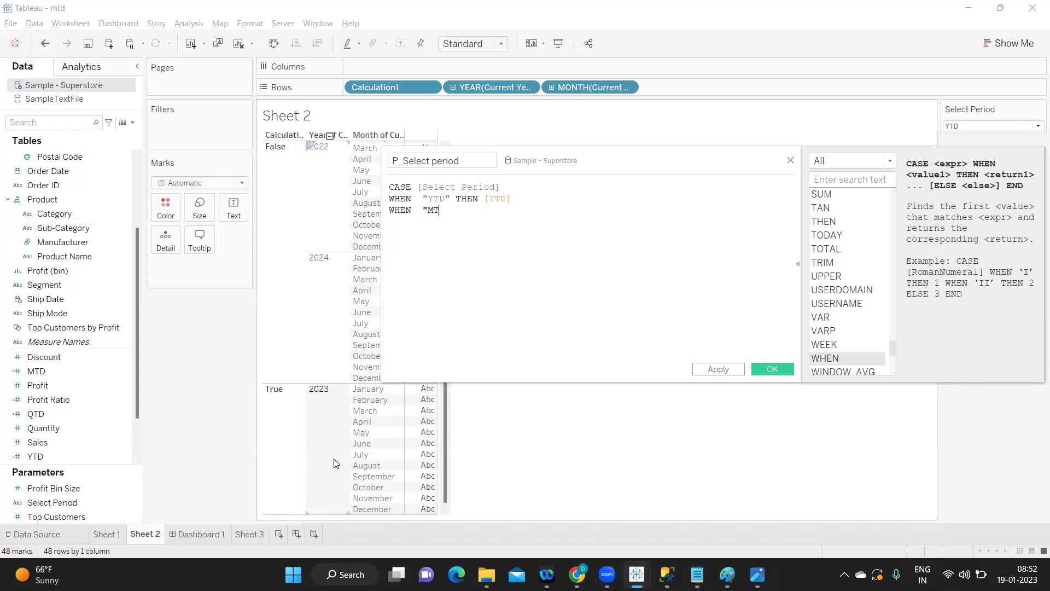
{"action": "type", "text": "D\" th"}
{"action": "key", "text": "Return"}
{"action": "type", "text": "m"}
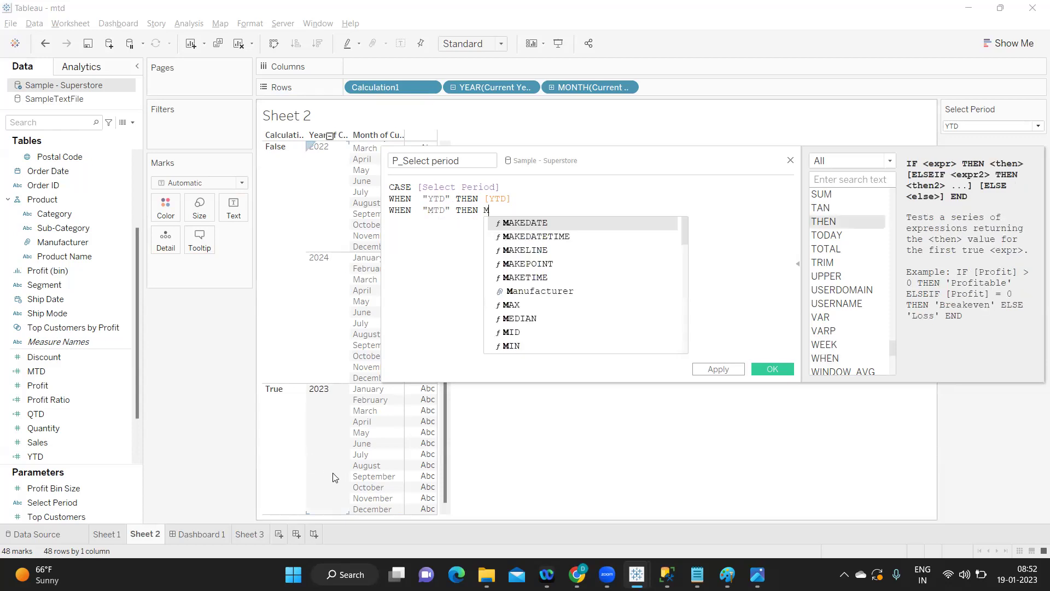
{"action": "type", "text": "td"}
{"action": "key", "text": "Return"}
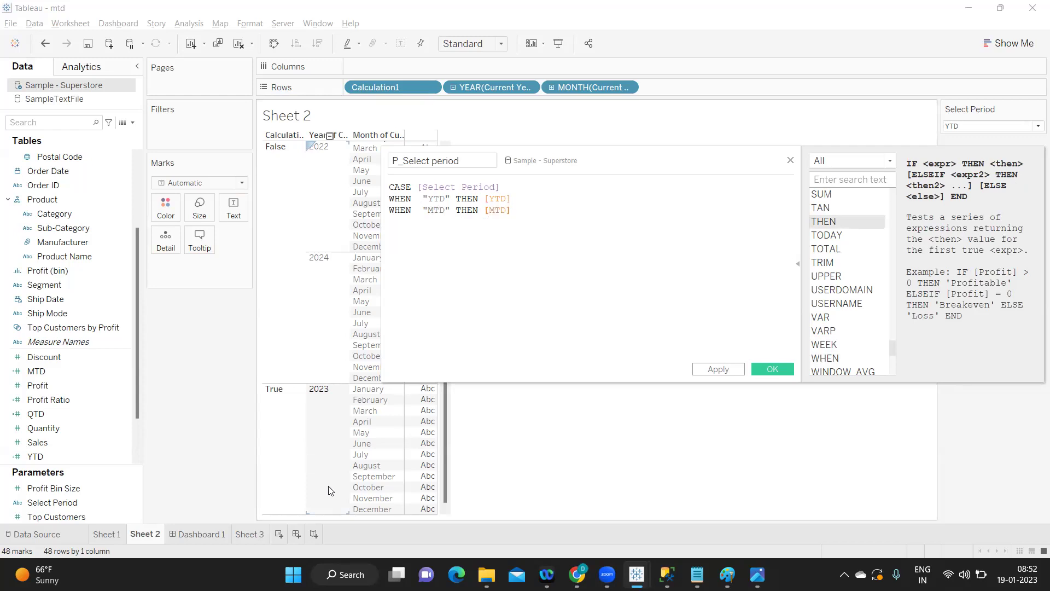
{"action": "type", "text": "when"}
{"action": "key", "text": "Return"}
{"action": "type", "text": "\""}
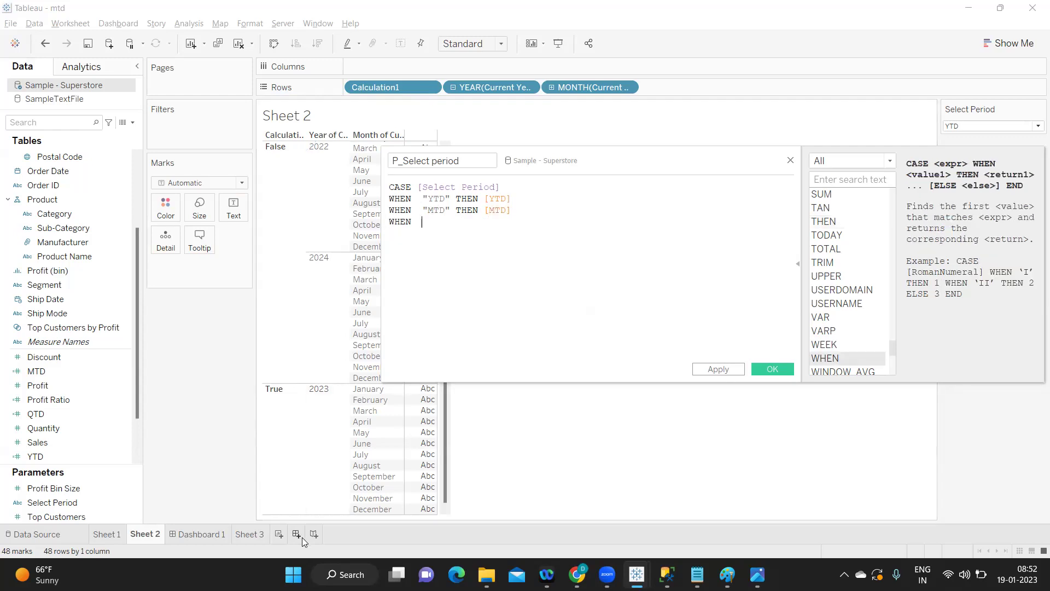
{"action": "type", "text": "QTD\" then"}
{"action": "key", "text": "Return"}
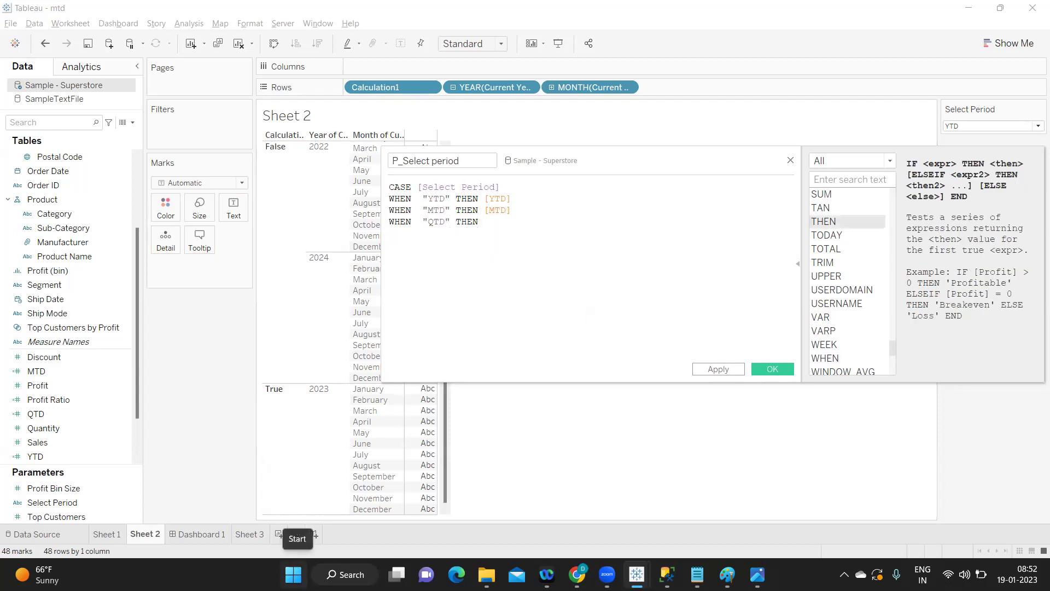
{"action": "type", "text": "qt"}
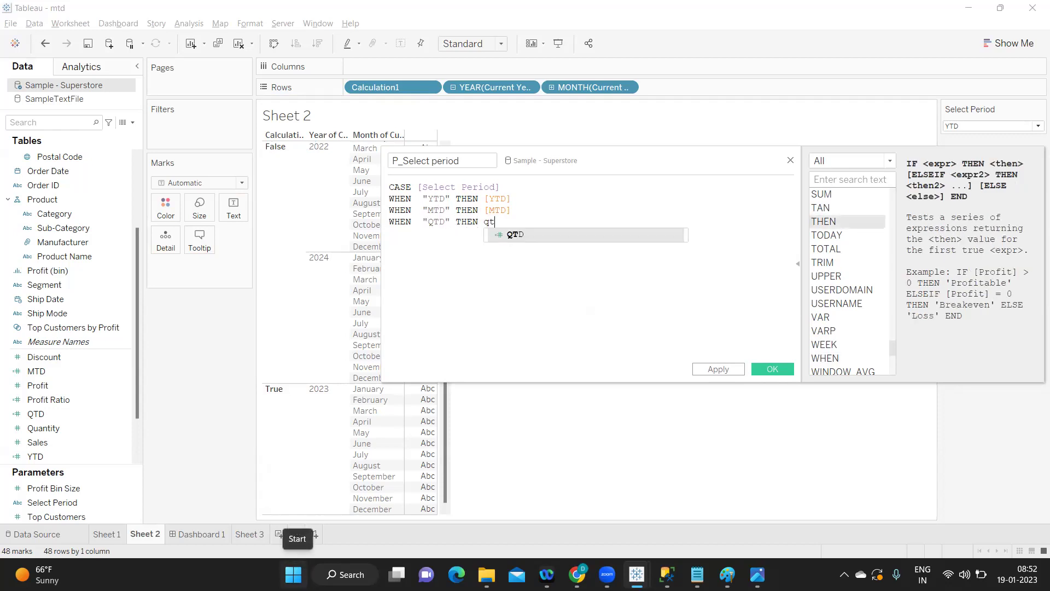
{"action": "key", "text": "Return"}
{"action": "type", "text": "end"}
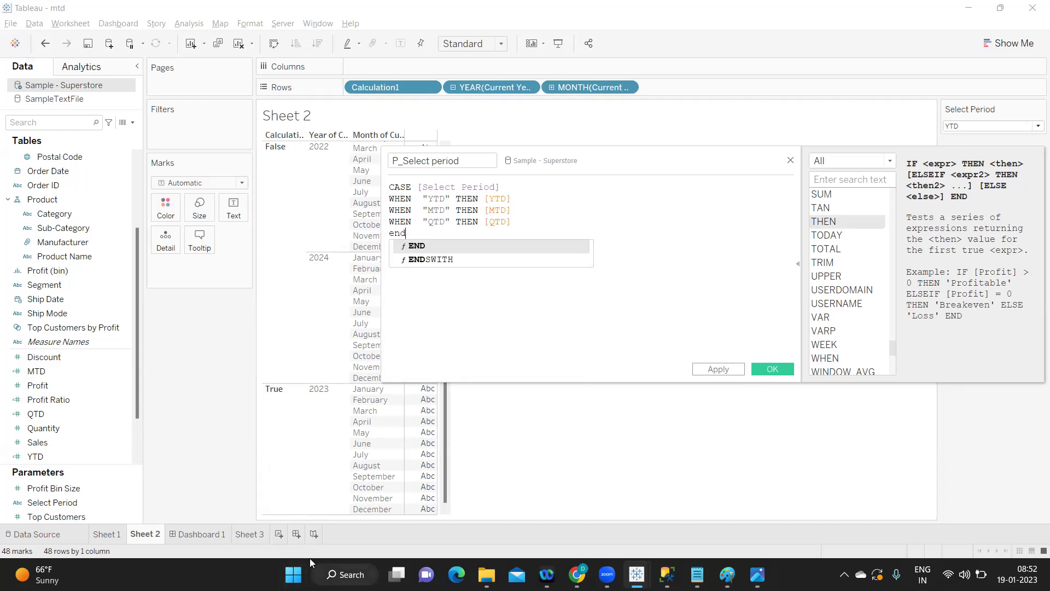
{"action": "key", "text": "Return"}
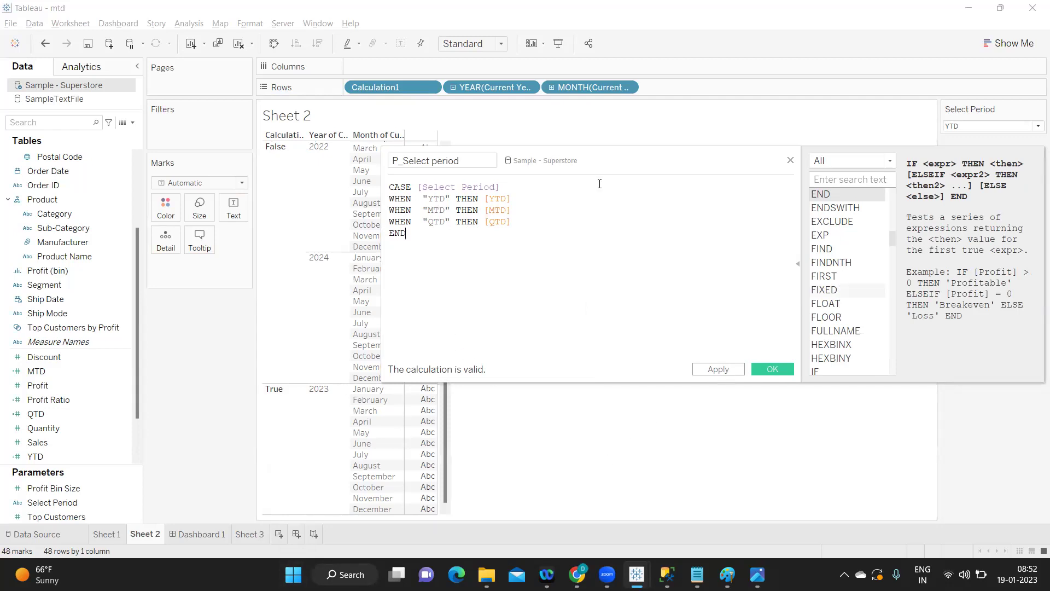
- Check the YTD field reference and save the P_Select period calculation
{"action": "left_click", "coordinate": [500, 200]}
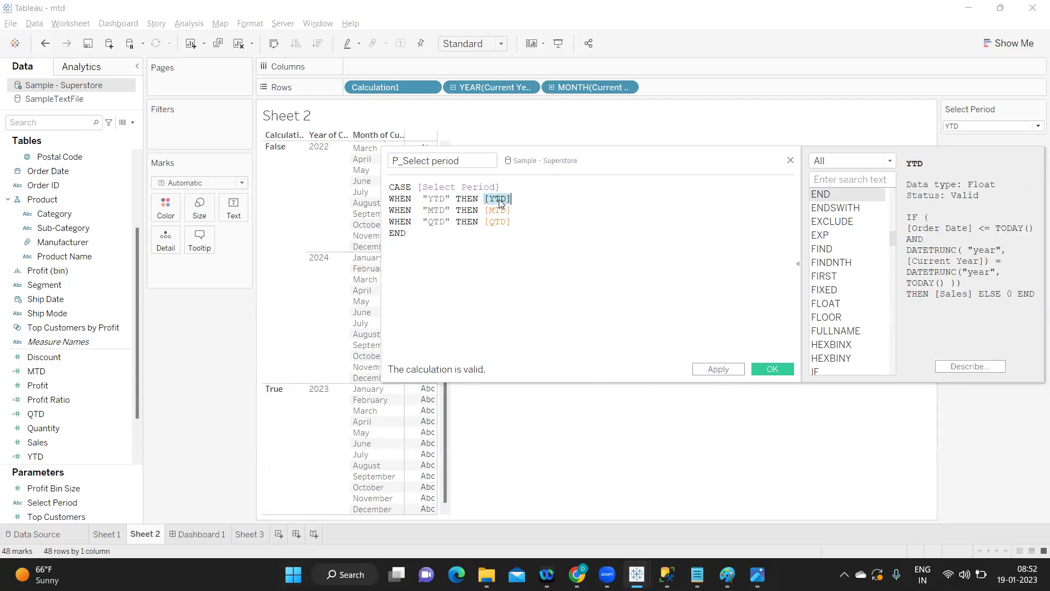
{"action": "left_click", "coordinate": [439, 210]}
{"action": "left_click", "coordinate": [719, 369]}
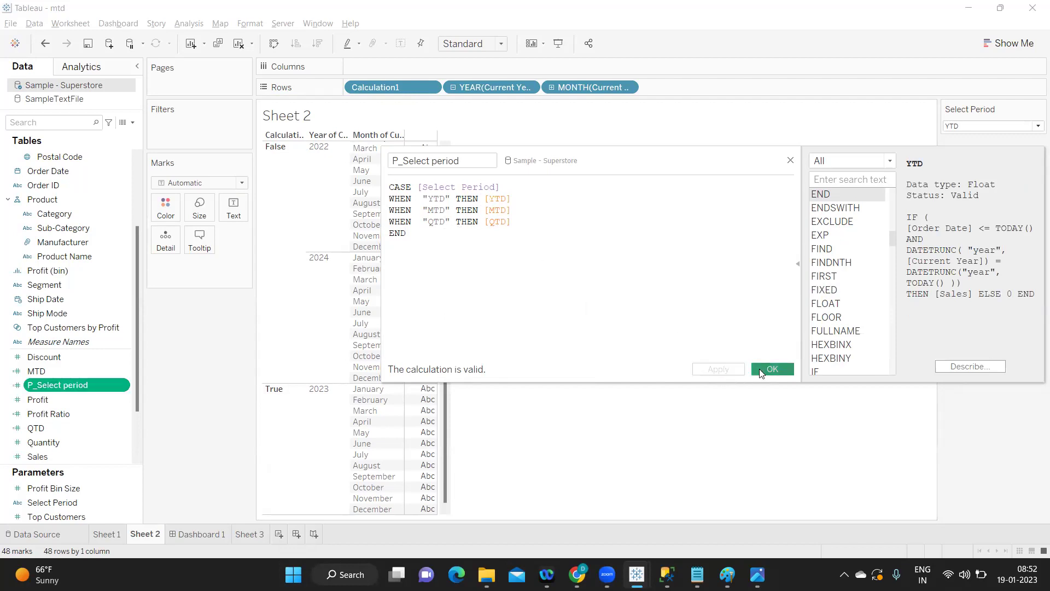
- Confirm P_Select period and show its sums in the Sheet 2 table
{"action": "left_click", "coordinate": [760, 368]}
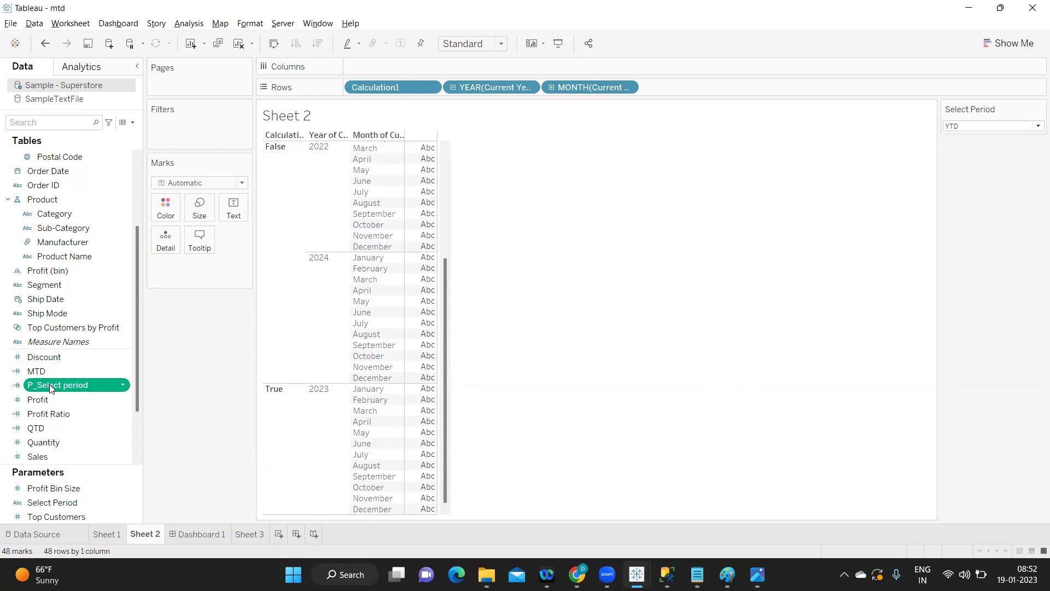
{"action": "left_click_drag", "start_coordinate": [55, 385], "coordinate": [238, 219]}
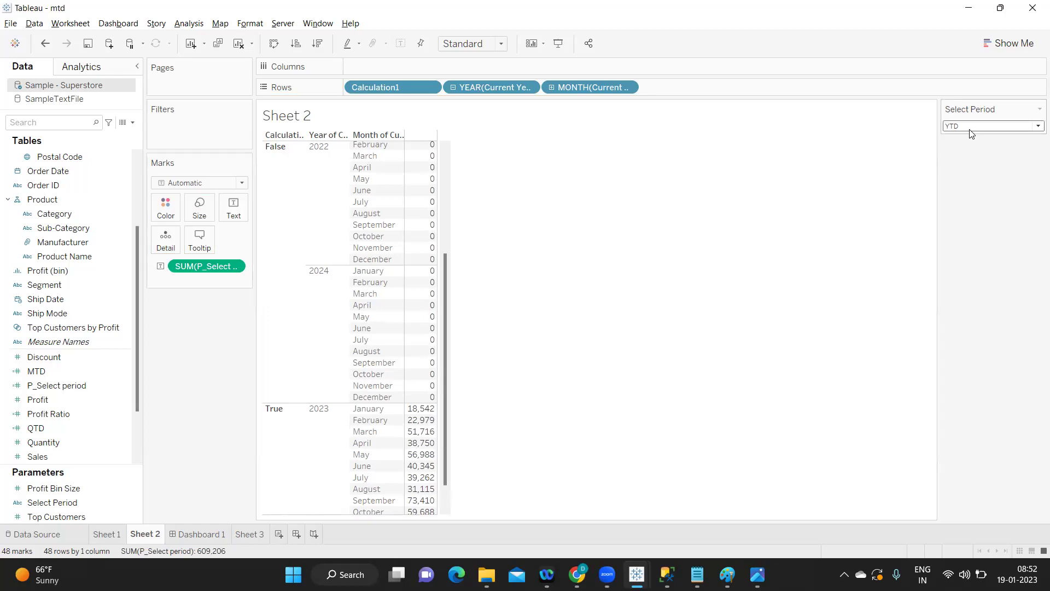
{"action": "scroll", "coordinate": [569, 425], "scroll_direction": "down", "scroll_amount": 2}
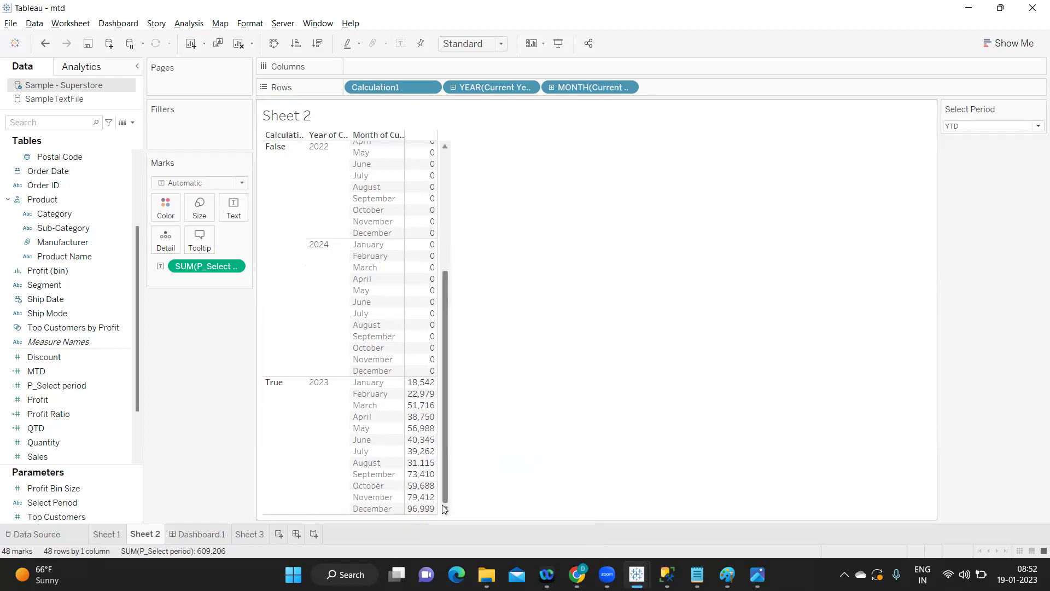
- Switch Select Period to MTD then QTD, and remove Calculation1 from Rows
{"action": "left_click", "coordinate": [963, 126]}
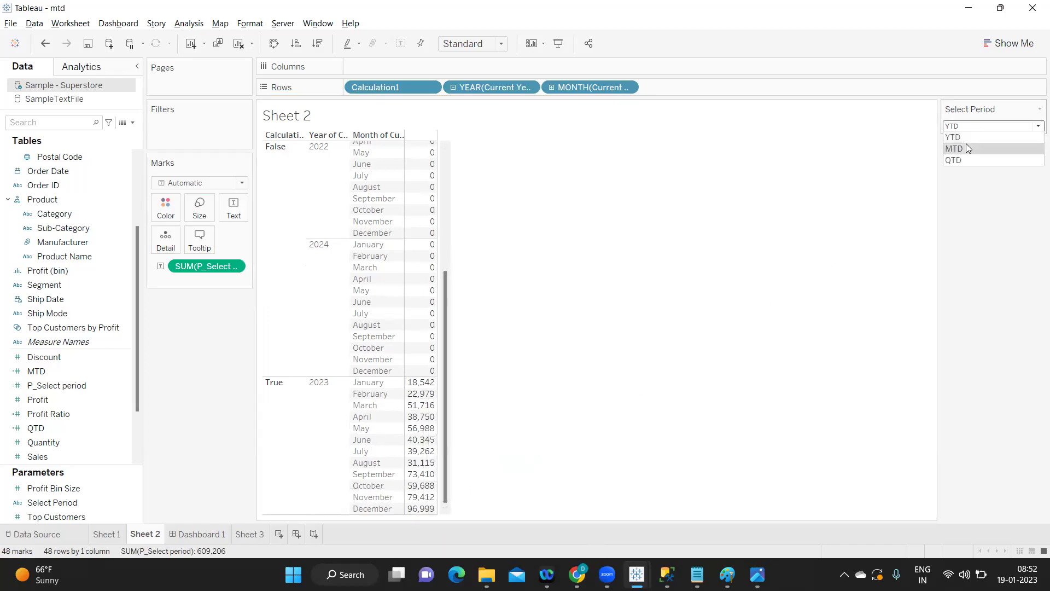
{"action": "left_click", "coordinate": [966, 143]}
{"action": "left_click", "coordinate": [958, 126]}
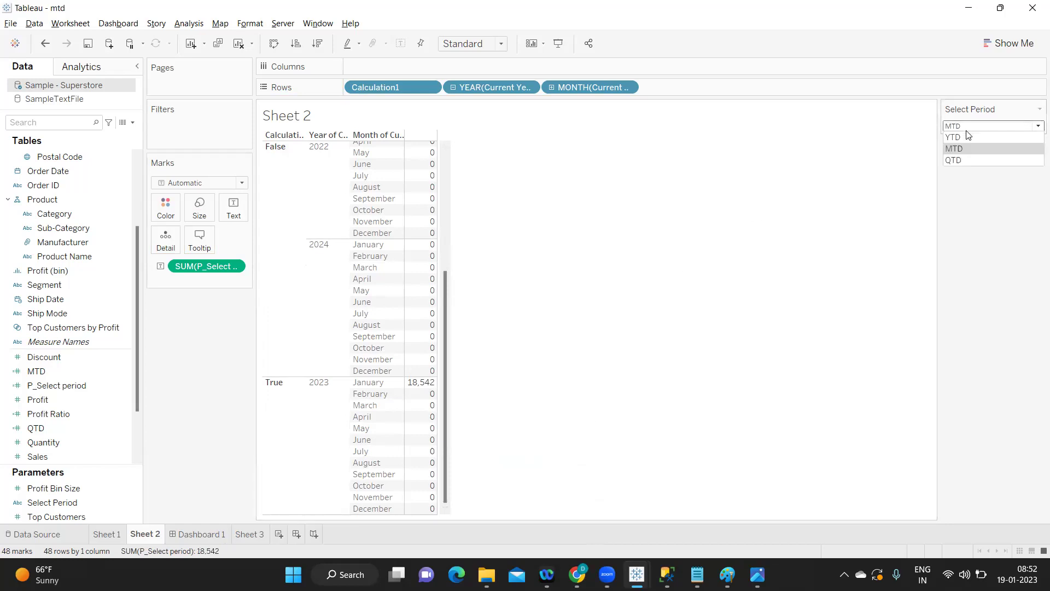
{"action": "left_click", "coordinate": [966, 161]}
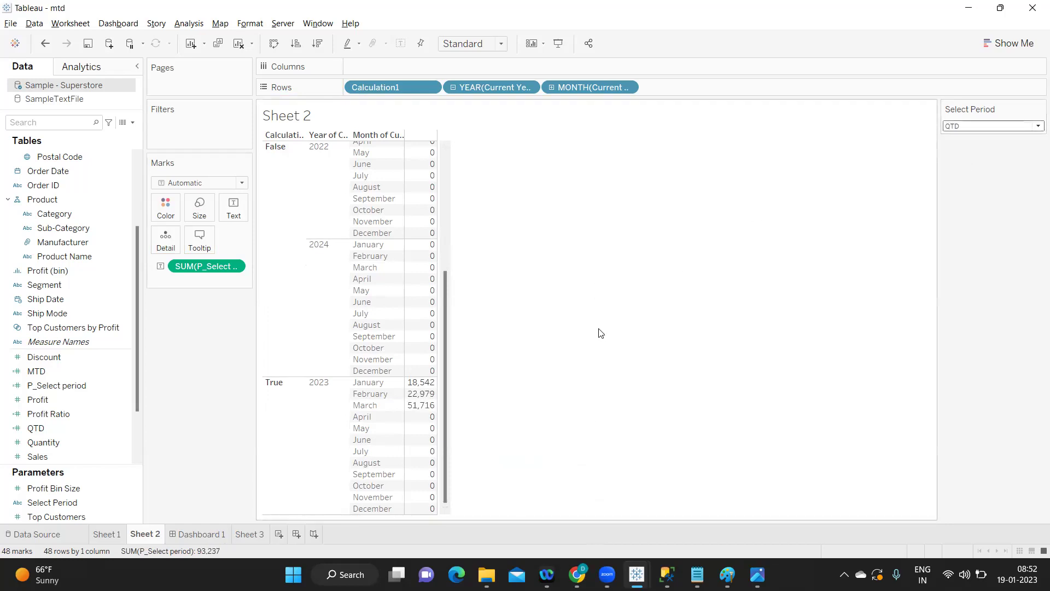
{"action": "left_click_drag", "start_coordinate": [376, 84], "coordinate": [706, 216]}
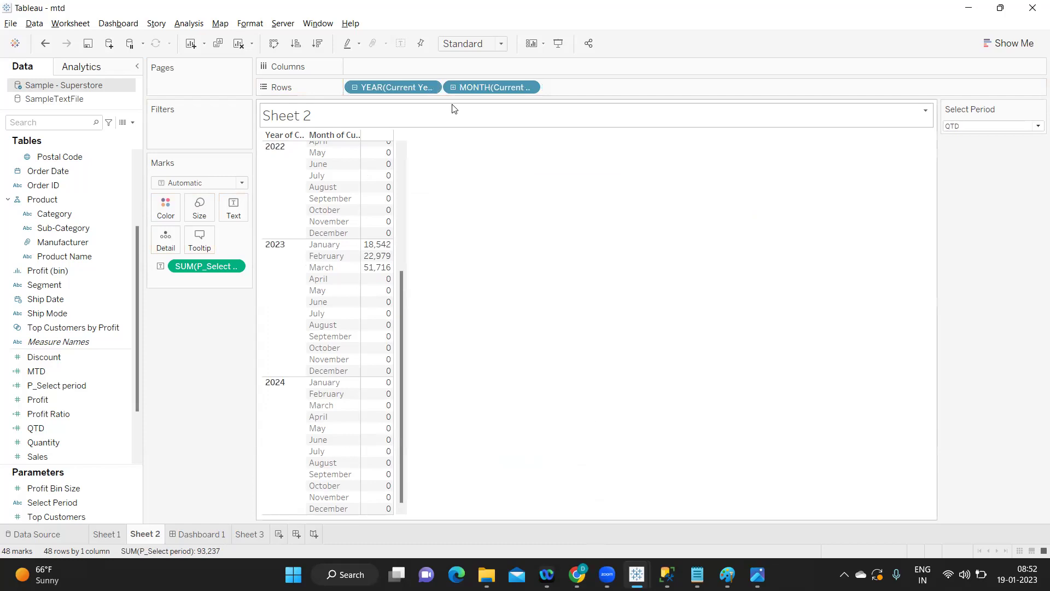
- Remove the YEAR and MONTH pills from Rows, then test MTD and YTD (609,206)
{"action": "left_click_drag", "start_coordinate": [400, 92], "coordinate": [488, 198]}
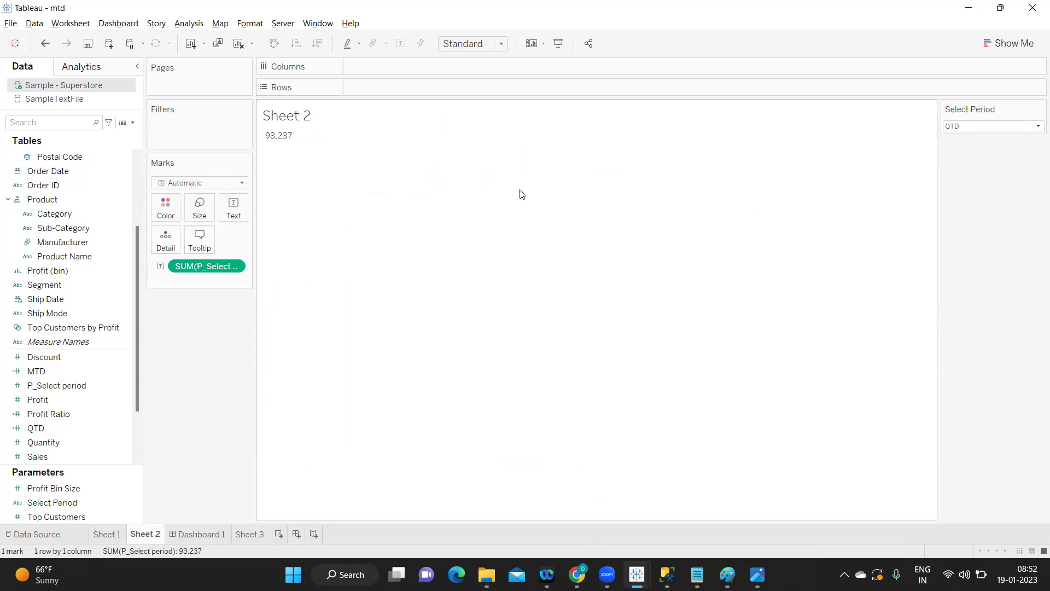
{"action": "left_click", "coordinate": [975, 126]}
{"action": "left_click", "coordinate": [971, 143]}
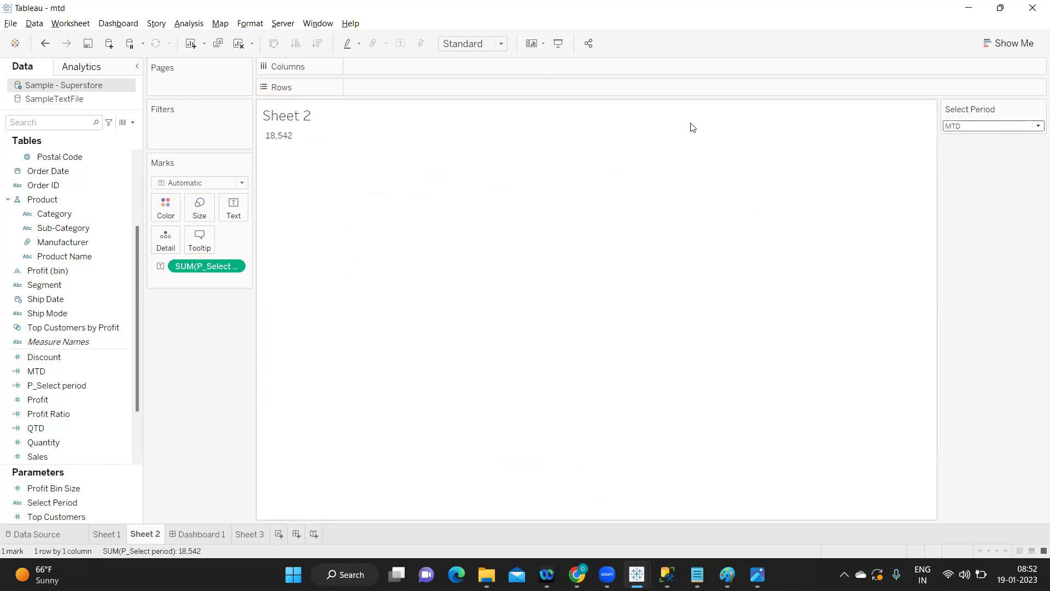
{"action": "left_click", "coordinate": [961, 126]}
{"action": "left_click", "coordinate": [960, 134]}
{"action": "left_click", "coordinate": [948, 126]}
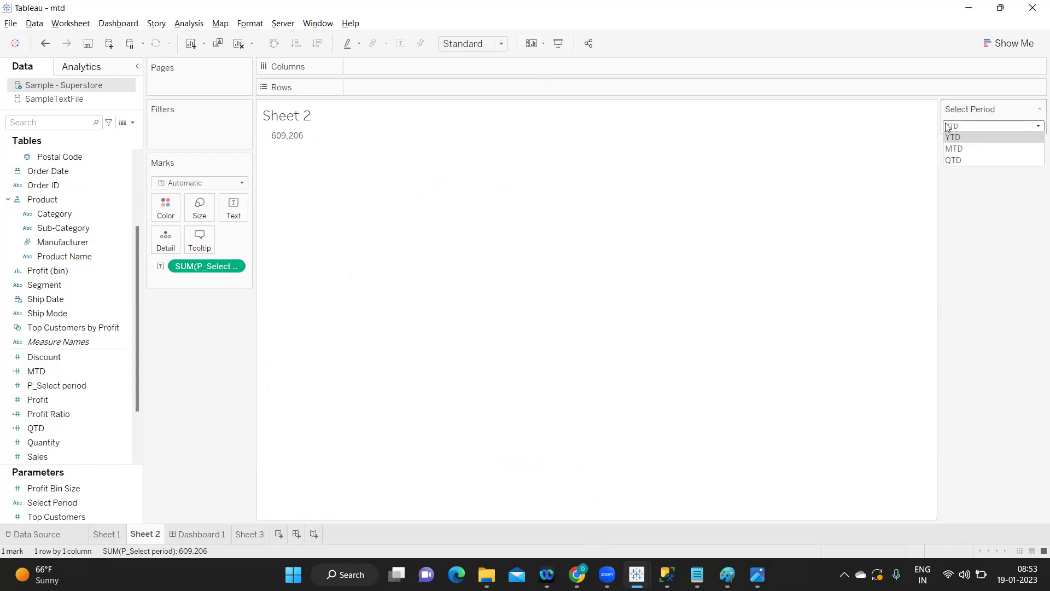